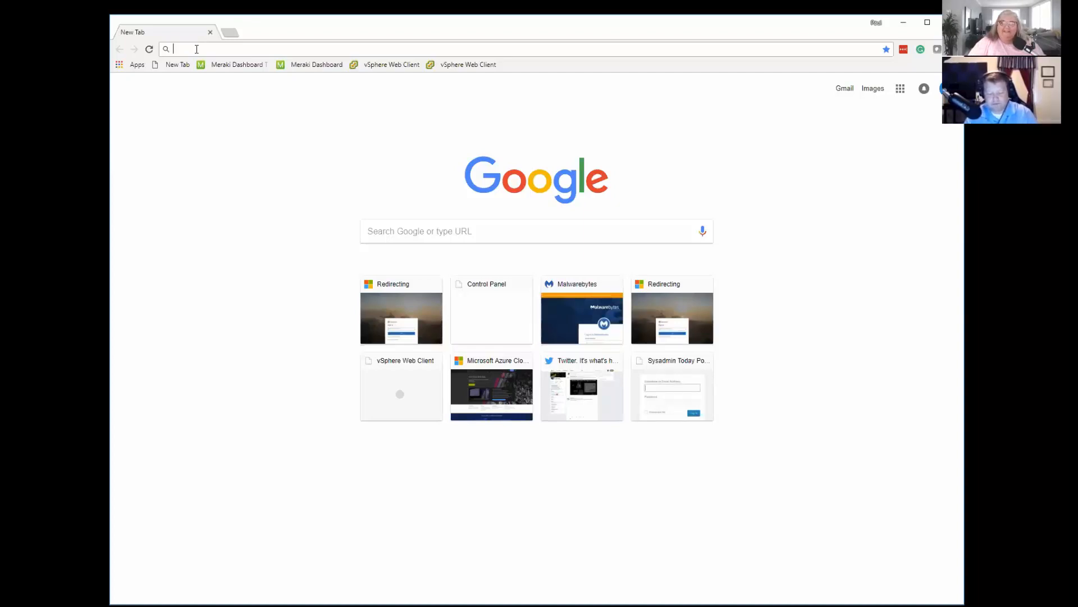
pyautogui.write('ht')
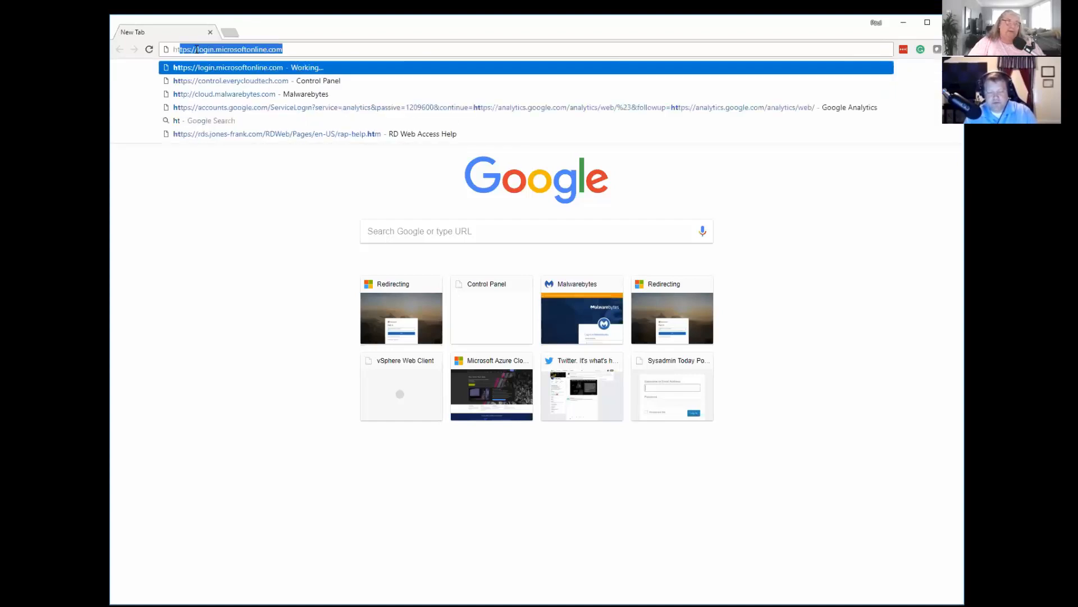
pyautogui.write('tps')
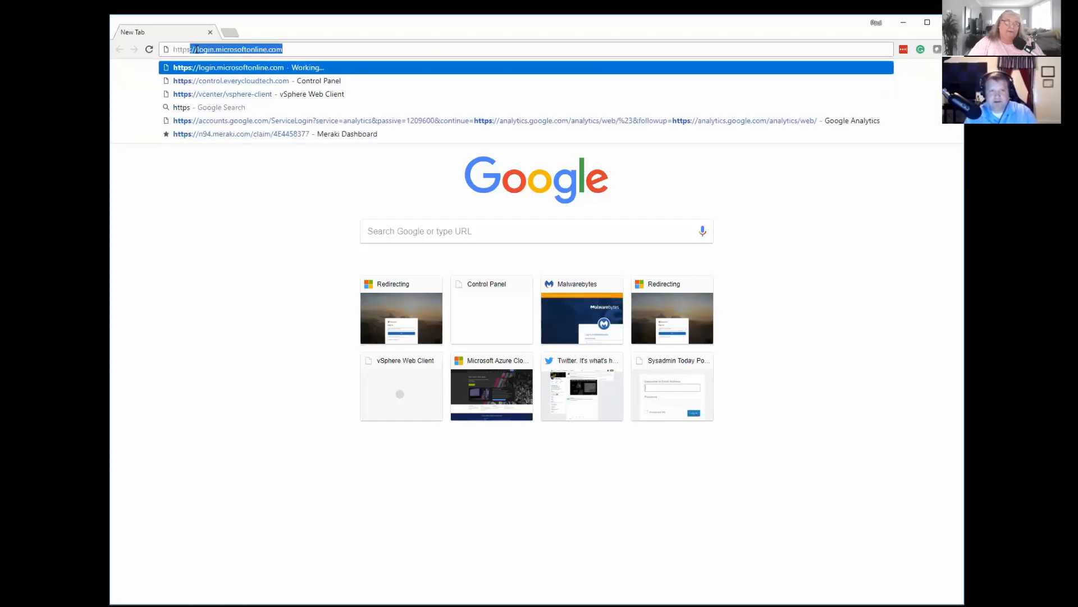
pyautogui.write('://')
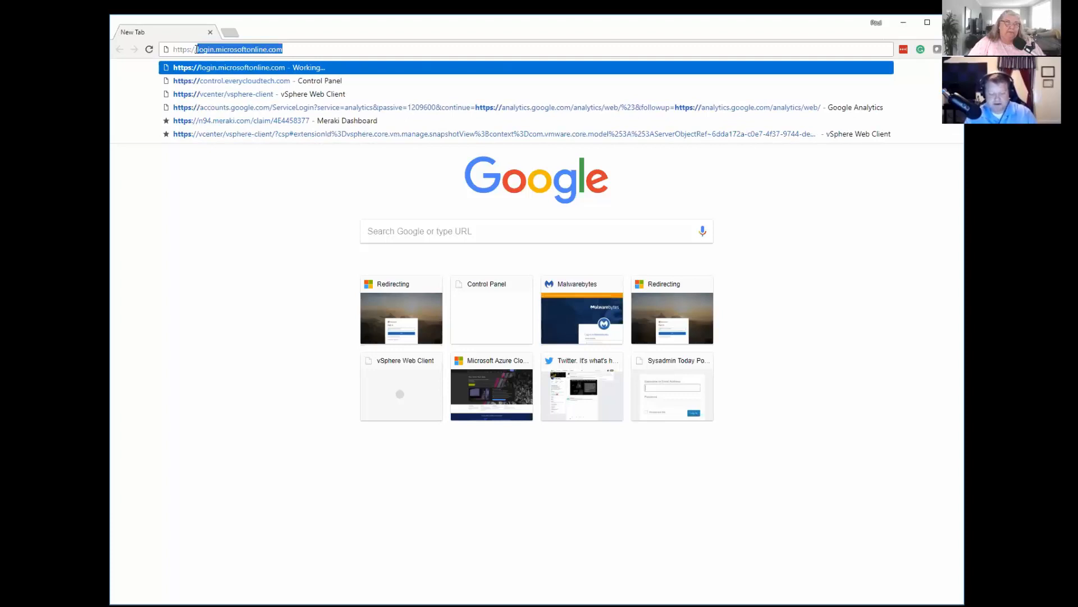
pyautogui.write('sysadmin')
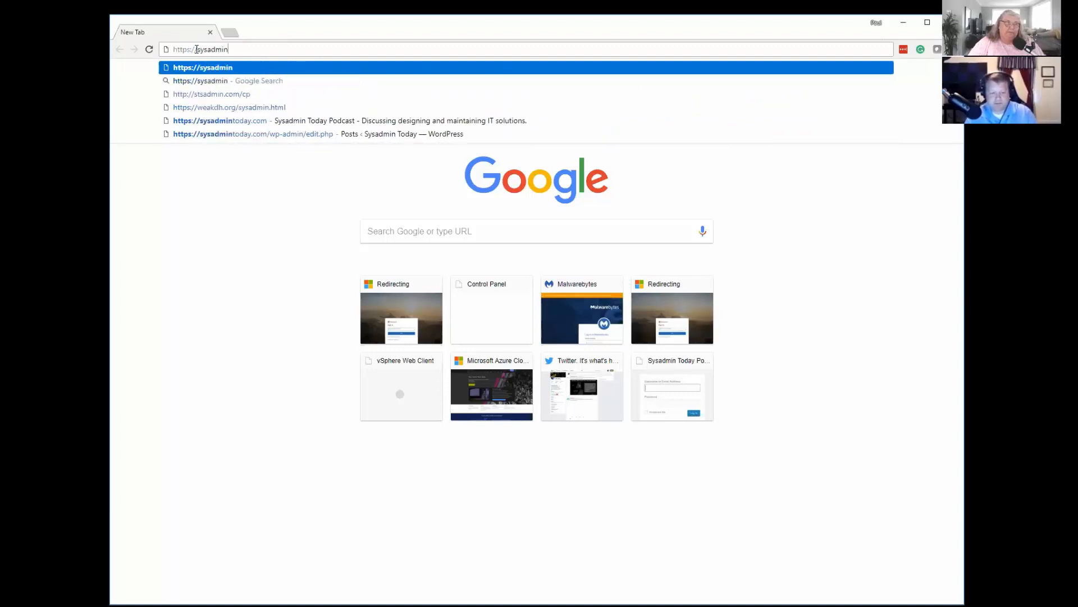
pyautogui.write('today')
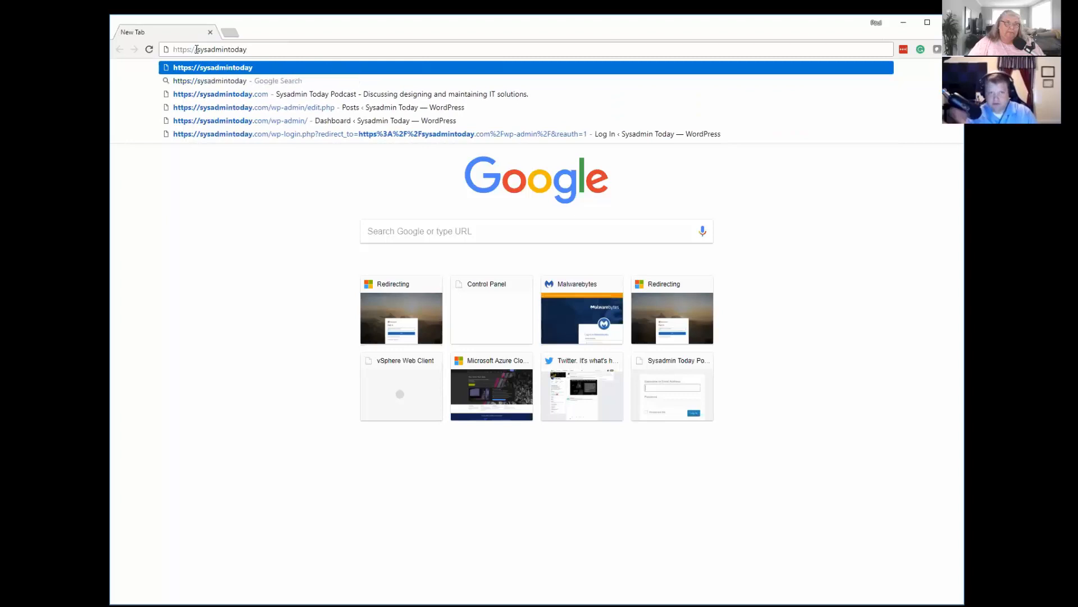
pyautogui.write('.on')
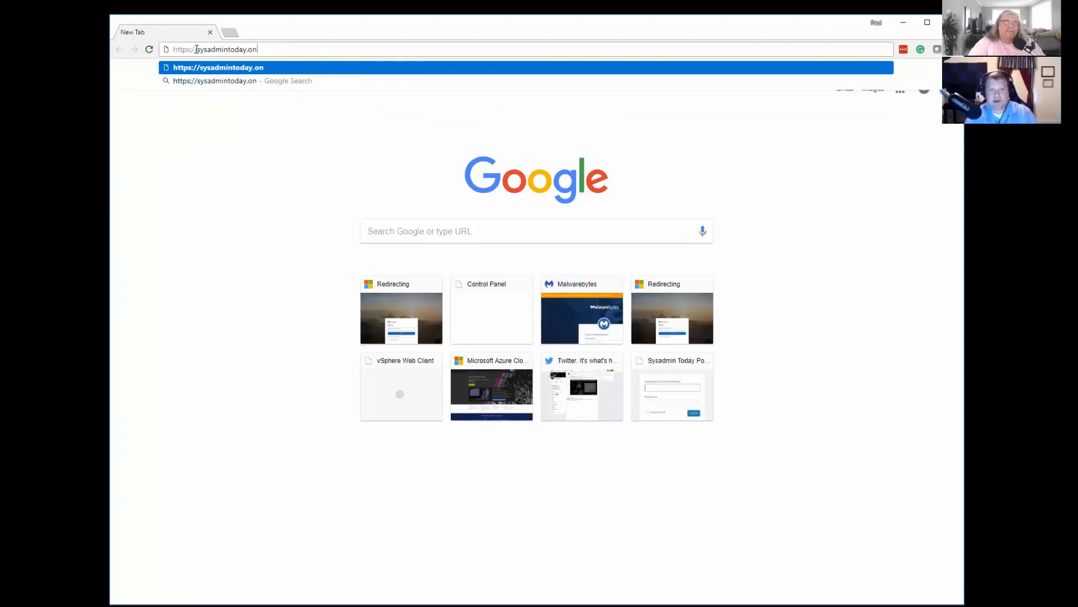
pyautogui.write('microsof')
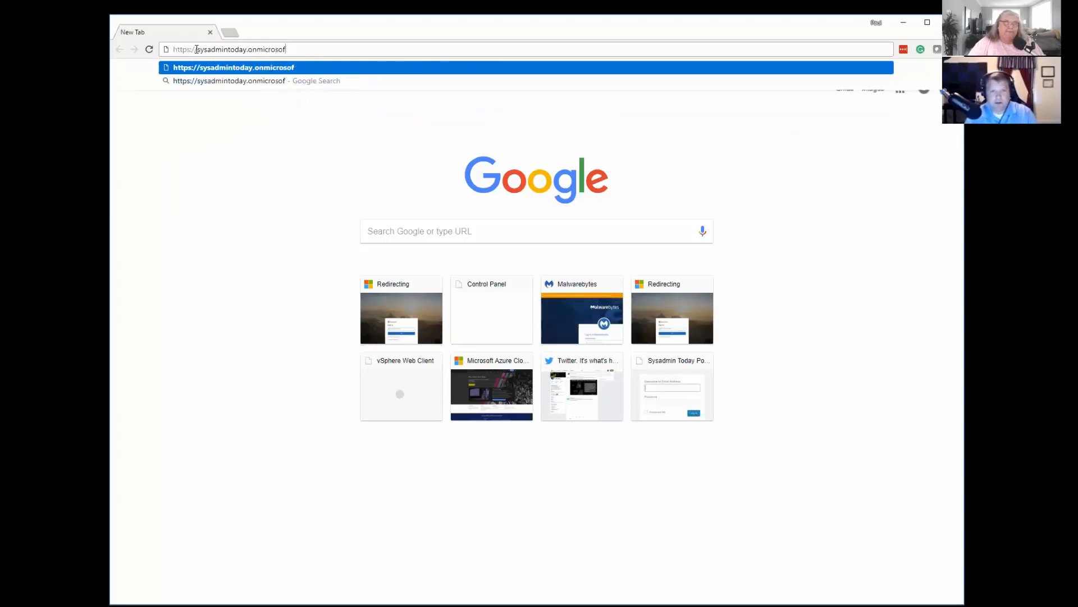
pyautogui.press('BackSpace')
pyautogui.press('BackSpace')
pyautogui.press('BackSpace')
pyautogui.press('BackSpace')
pyautogui.press('BackSpace')
pyautogui.press('BackSpace')
pyautogui.write('sha')
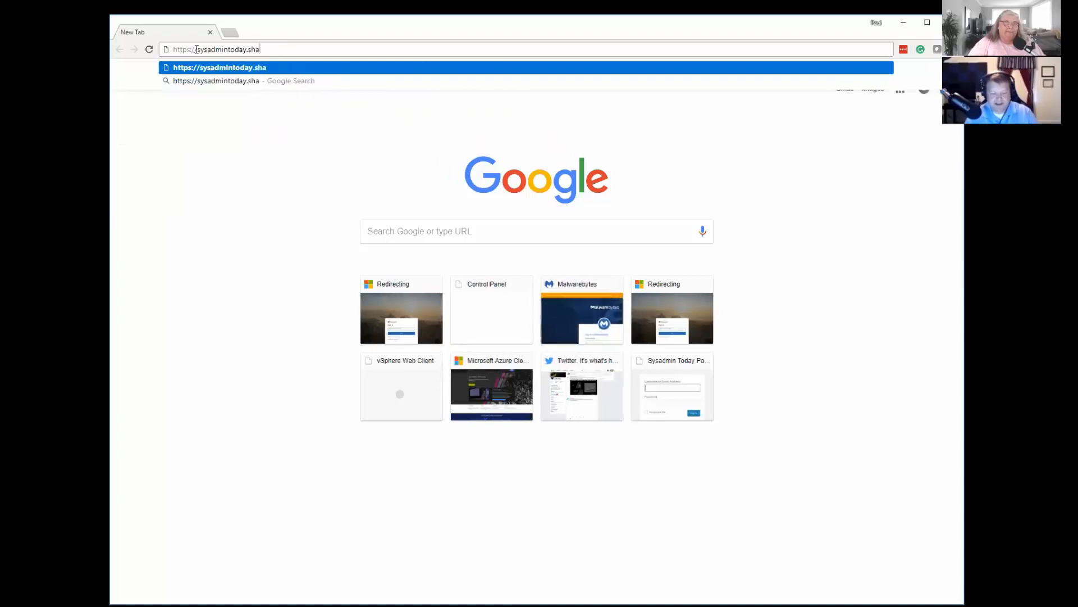
pyautogui.write('repoint.com')
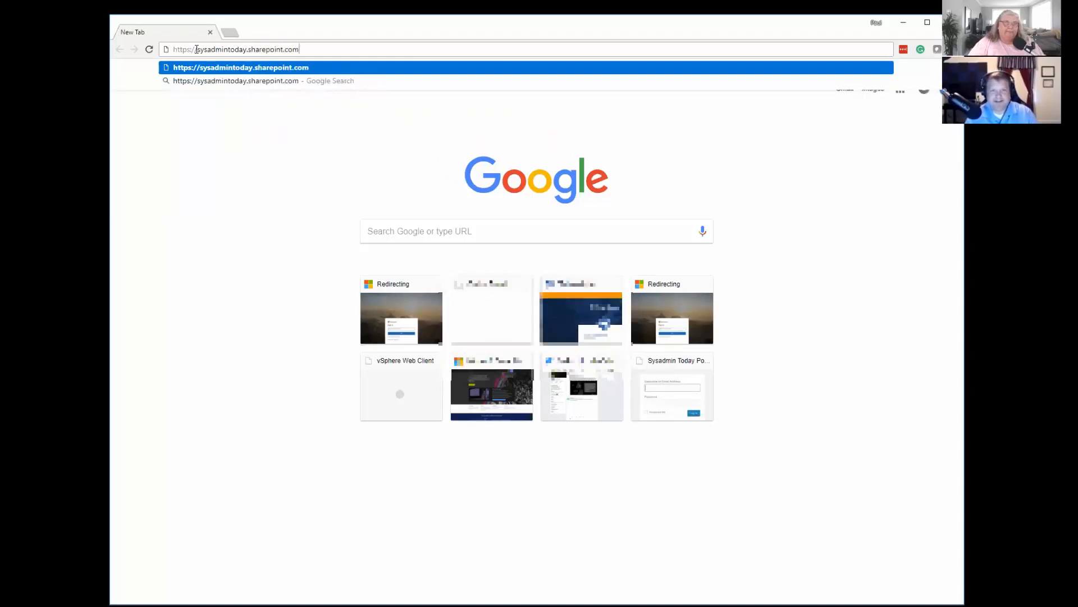
pyautogui.press('Return')
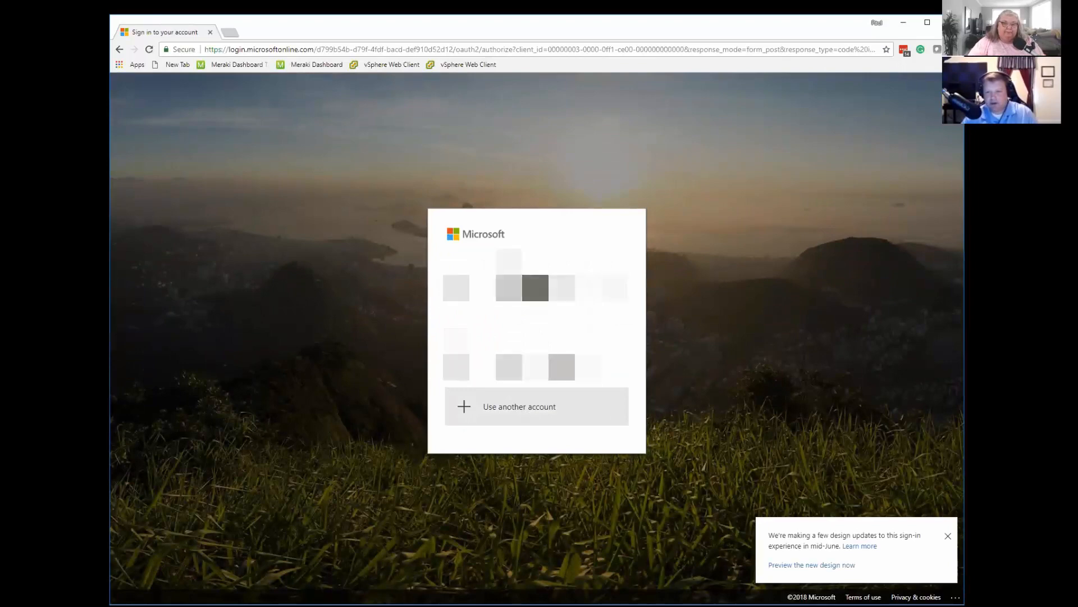
# Sign in with another account by entering the account e-mail, password and verification code.
pyautogui.click(525, 413)
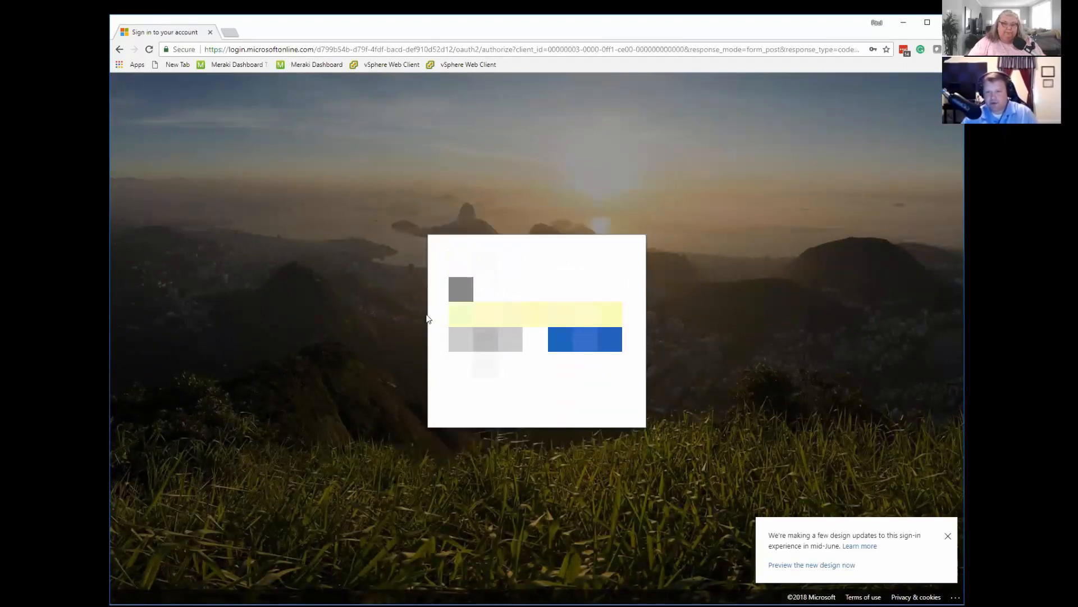
pyautogui.press('BackSpace')
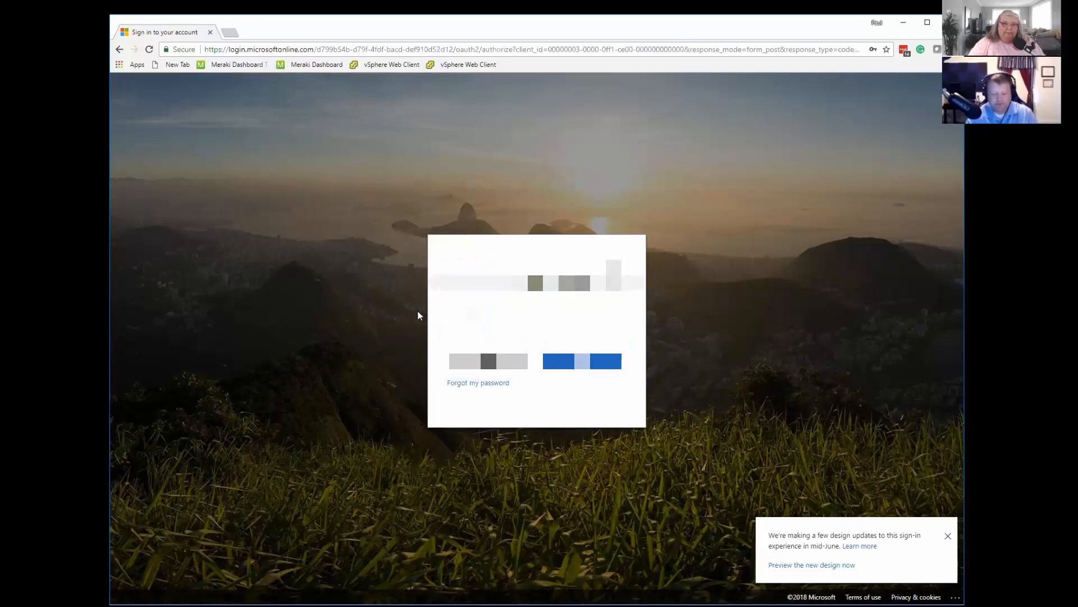
pyautogui.press('Return')
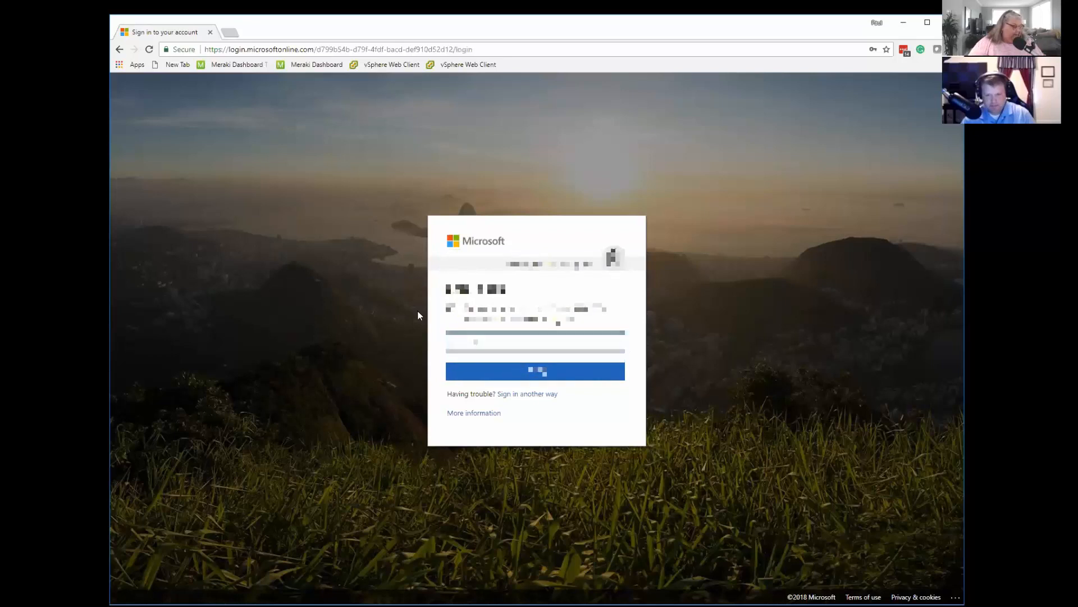
pyautogui.click(502, 374)
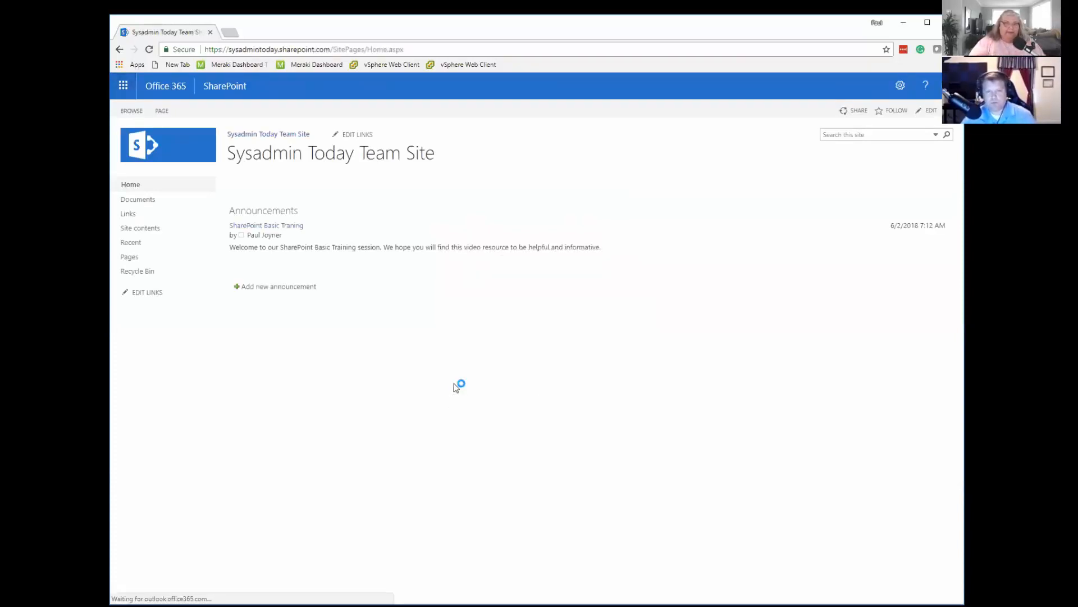
# Open login.microsoftonline.com in a new browser tab and sign in to Office 365 with the first listed account.
pyautogui.click(230, 32)
pyautogui.write('login.microsoftonline.com')
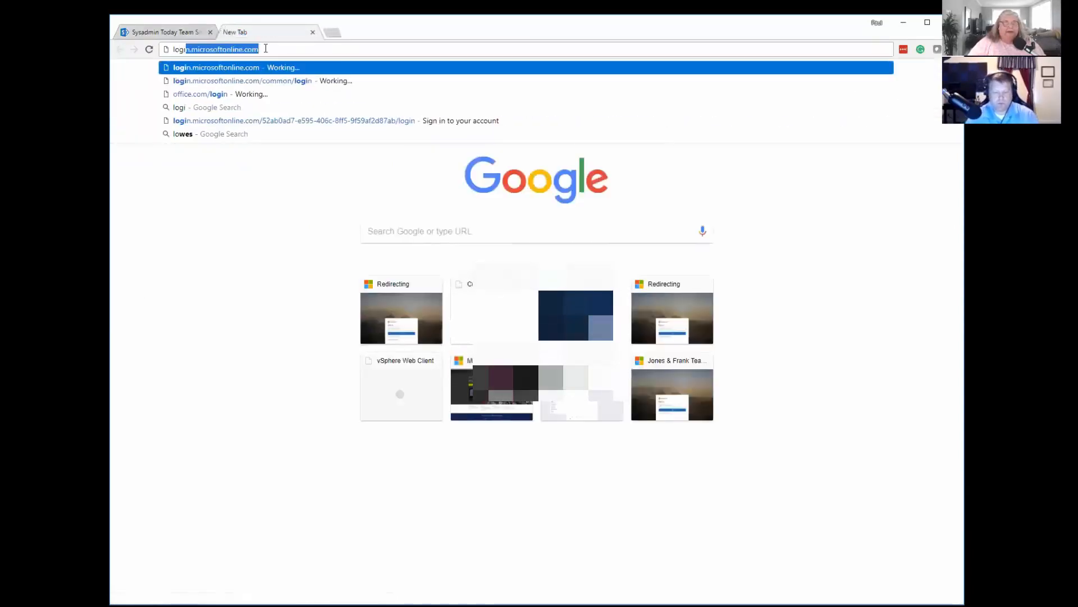
pyautogui.press('Return')
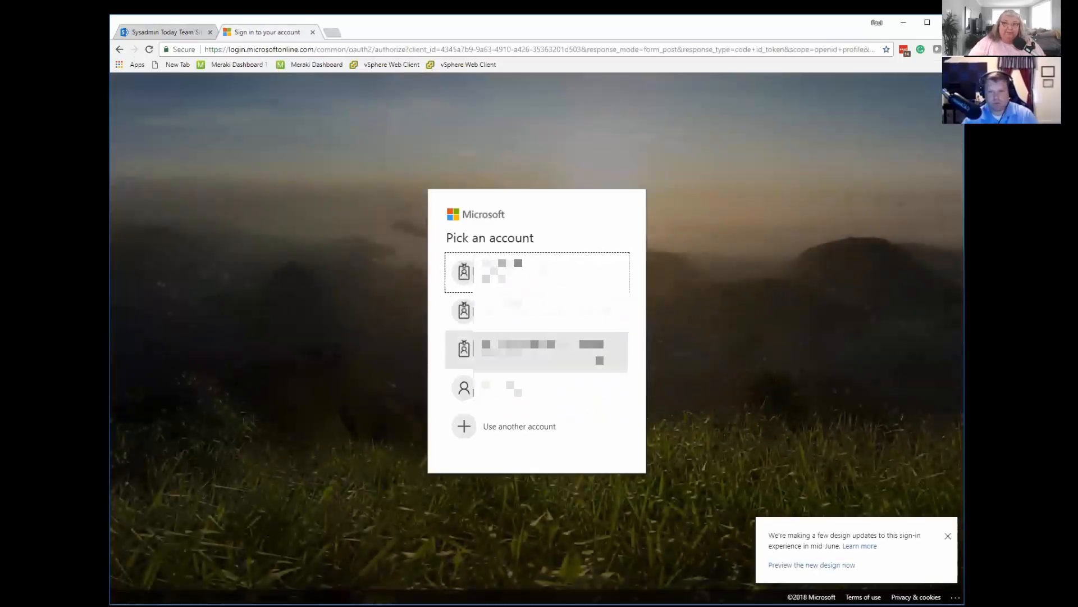
pyautogui.click(464, 281)
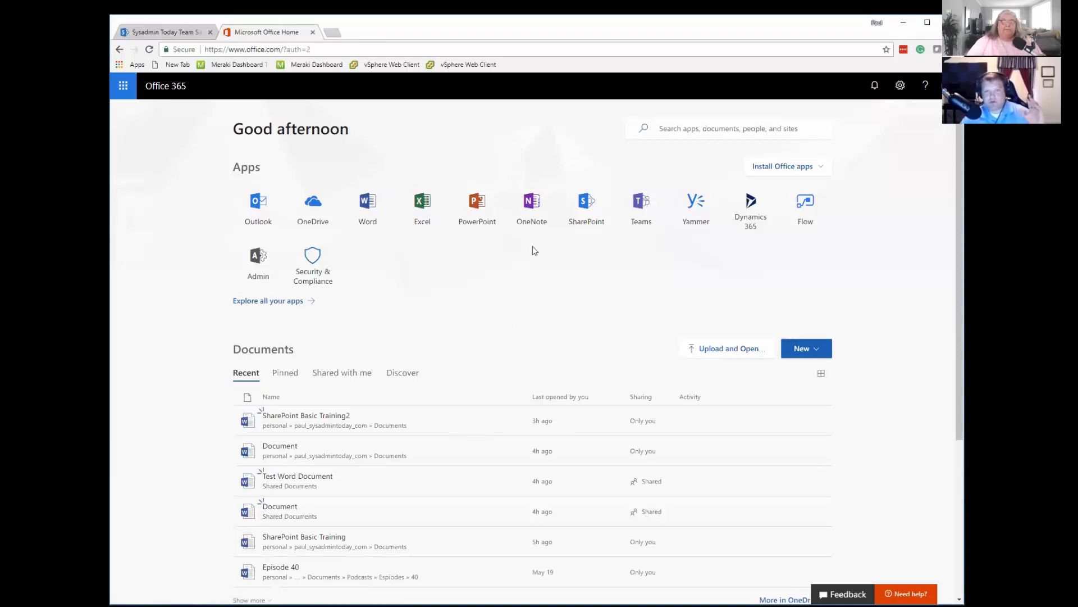
# Launch the SharePoint app from the Office 365 home page and open the Sysadmin Today Team Site.
pyautogui.click(588, 207)
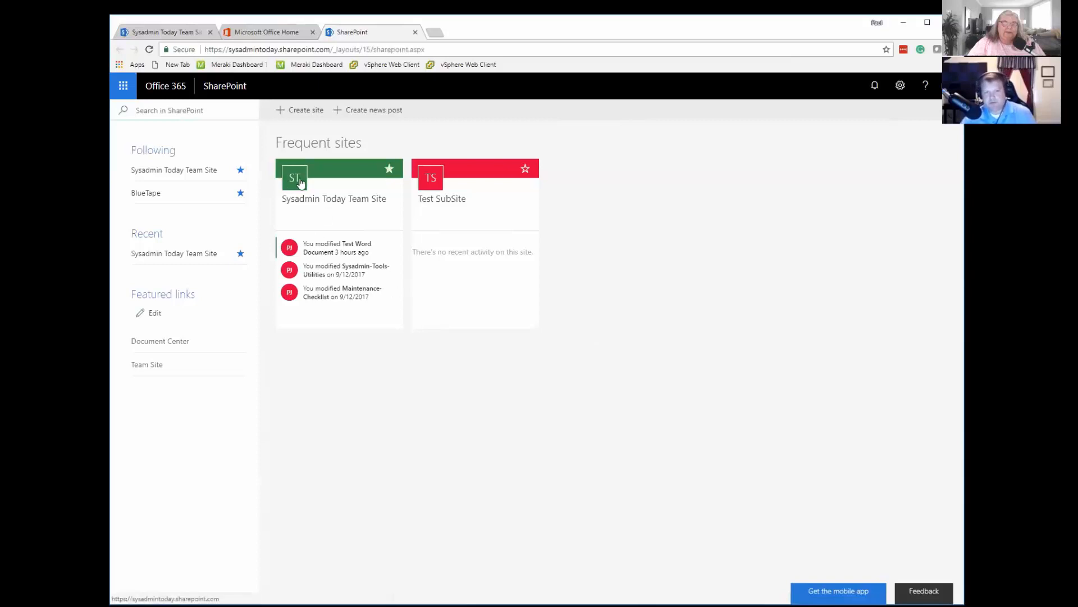
pyautogui.click(330, 199)
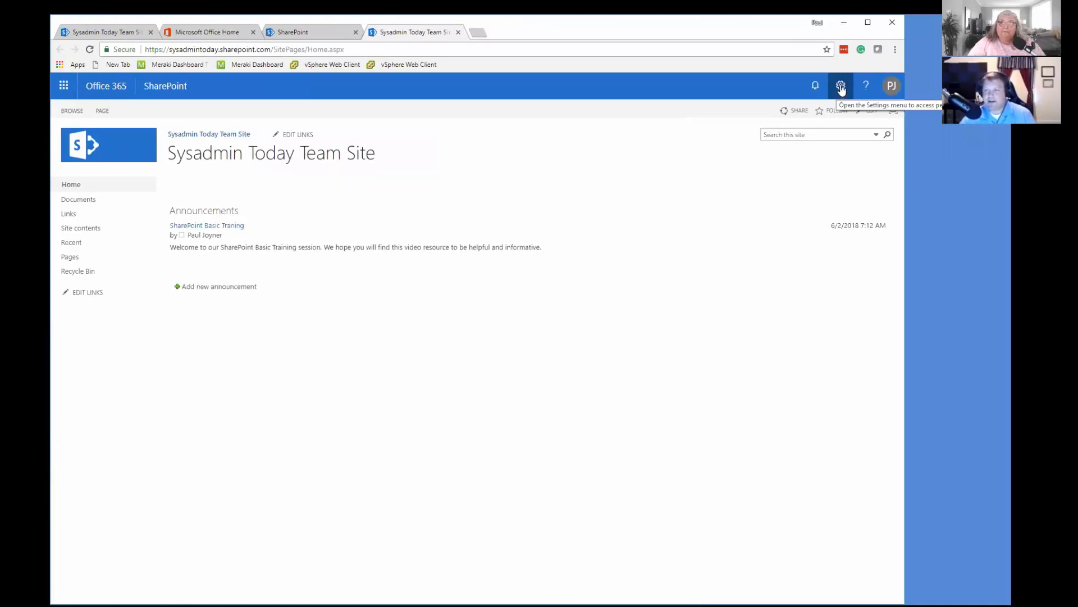
# In the site settings for title, description and logo, change the site title to "Sysadmin Today Home Page".
pyautogui.click(841, 87)
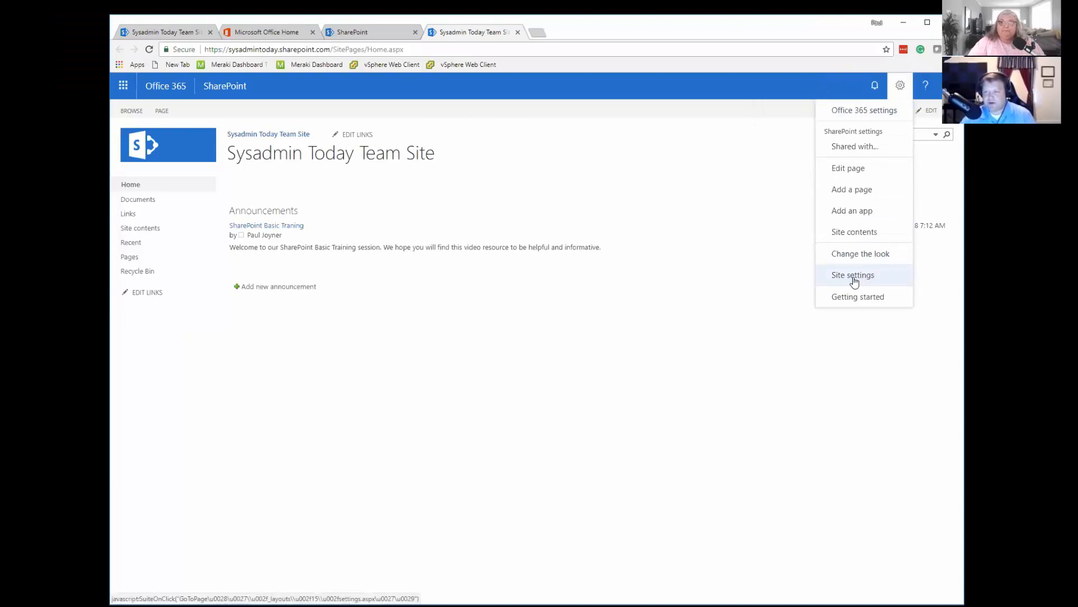
pyautogui.click(853, 276)
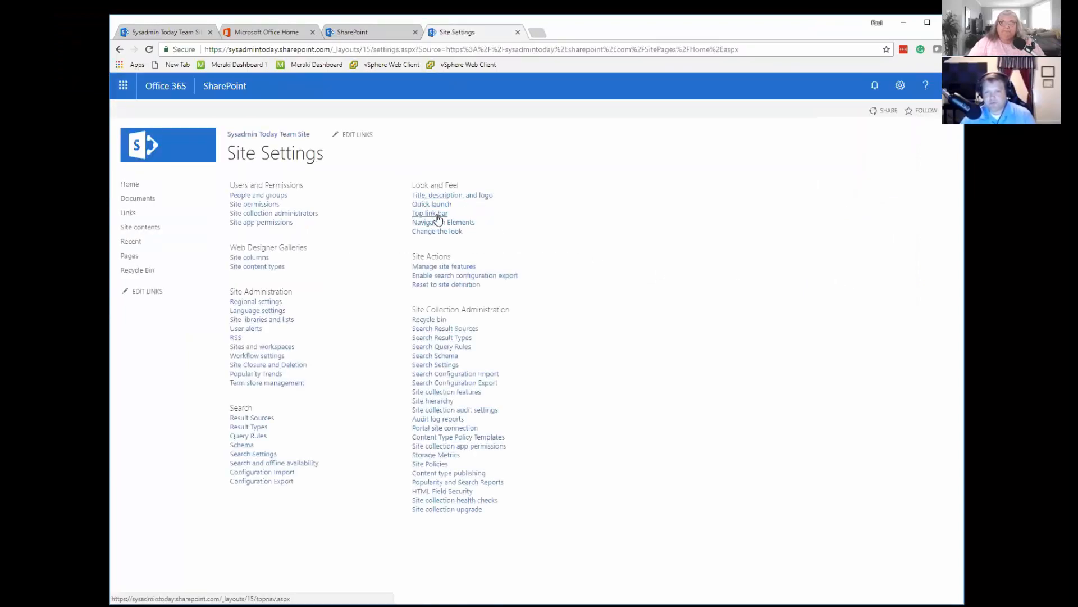
pyautogui.click(472, 197)
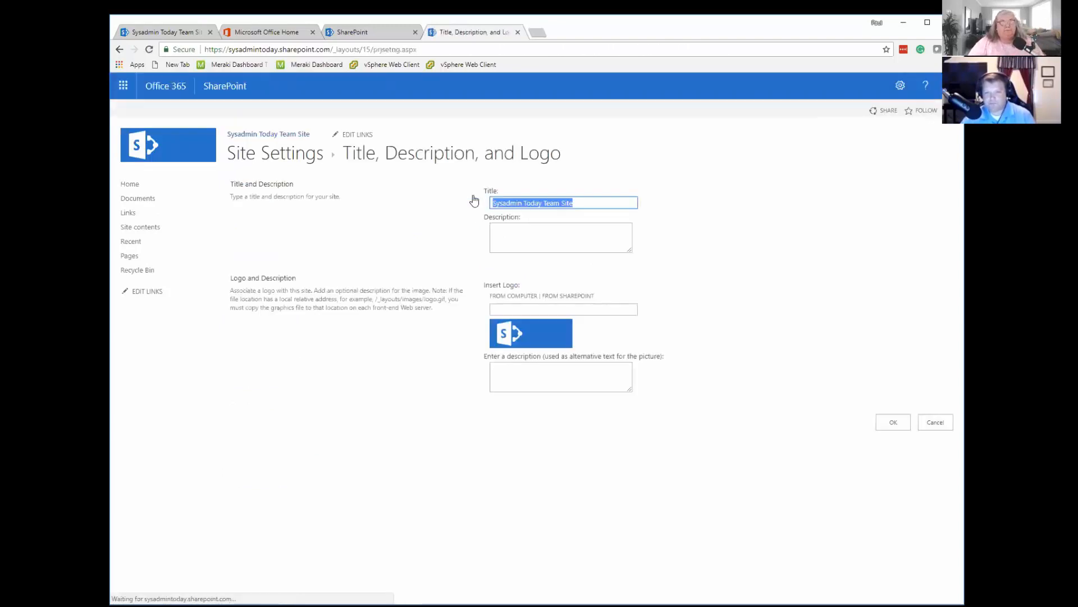
pyautogui.click(581, 204)
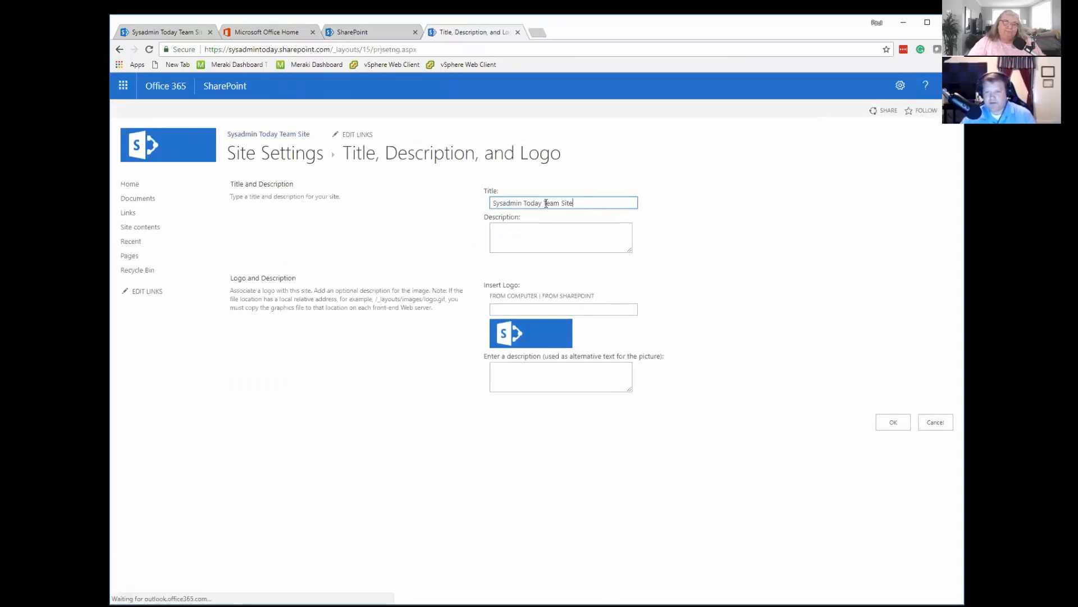
pyautogui.moveTo(544, 203); pyautogui.dragTo(589, 204)
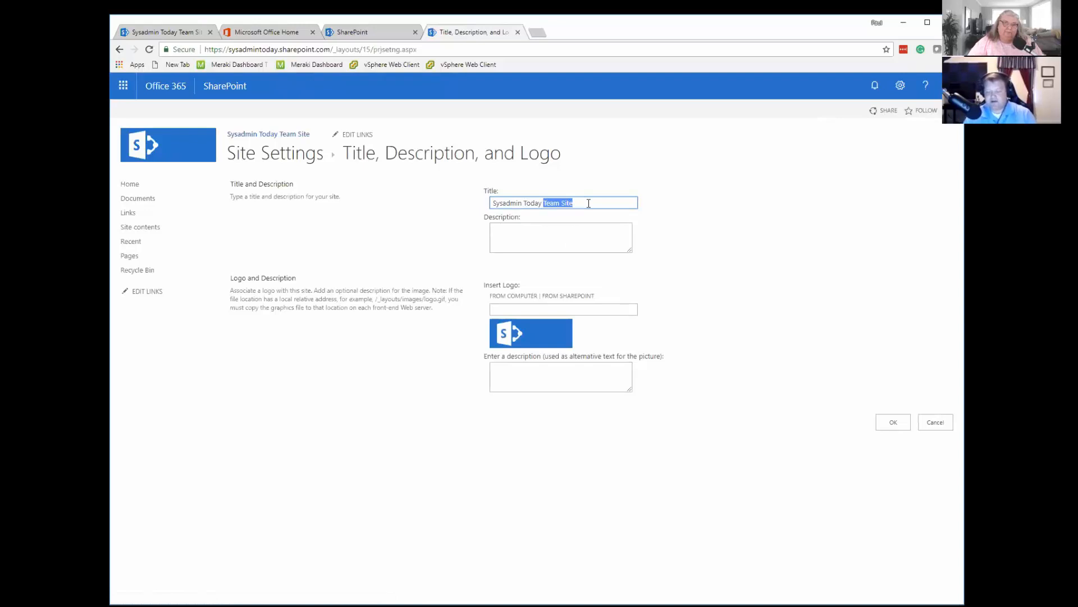
pyautogui.press('BackSpace')
pyautogui.write('Home Pag')
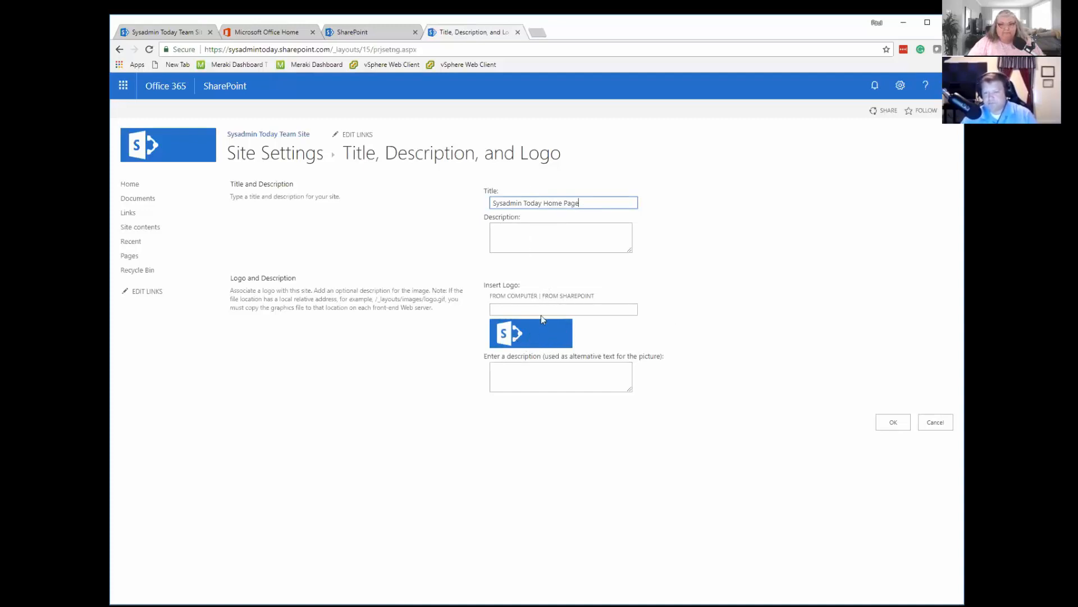
pyautogui.click(517, 297)
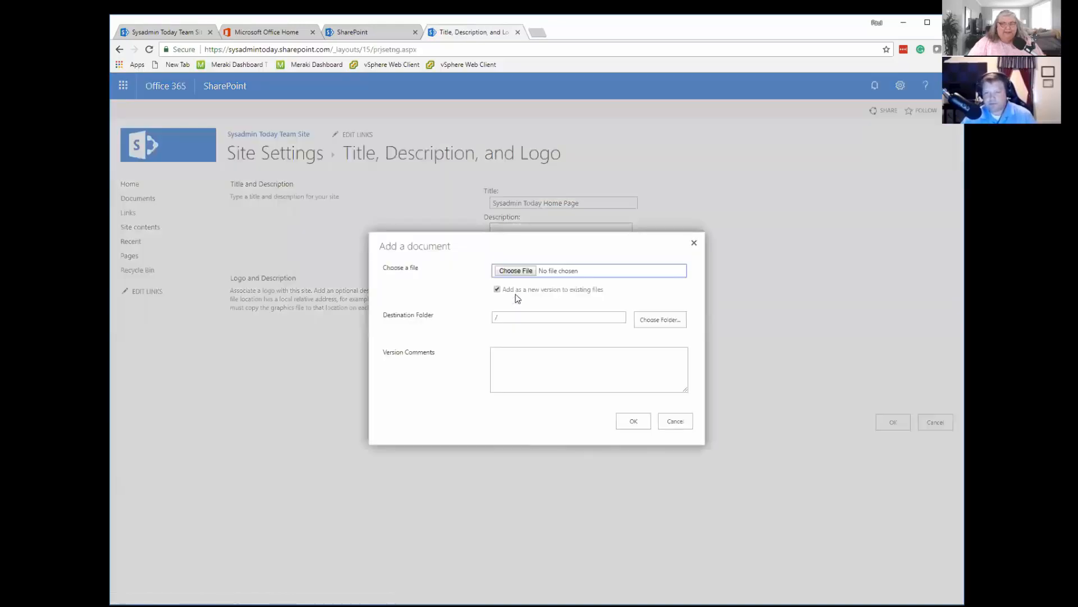
pyautogui.moveTo(571, 239); pyautogui.dragTo(611, 382)
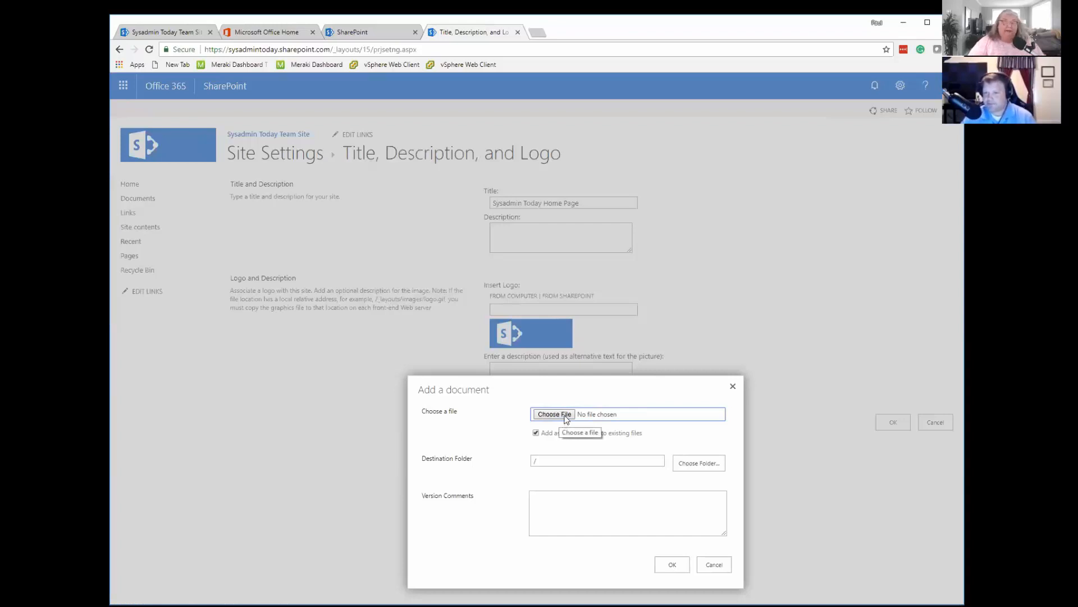
pyautogui.click(733, 386)
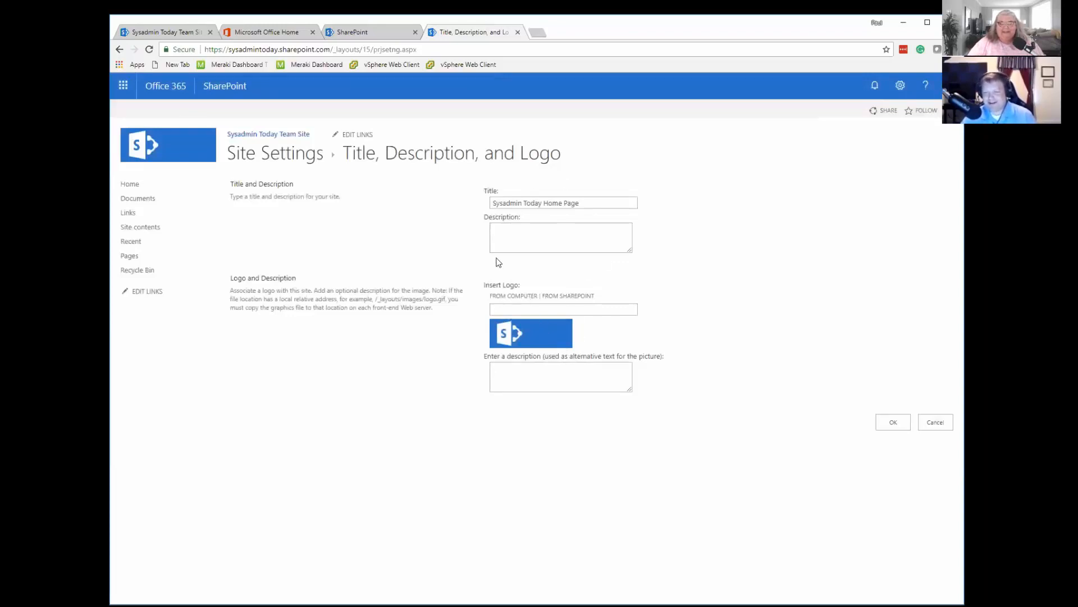
# Choose Podcast_Artwork_FB.jpg from the OneDrive Website Photos folder on the computer as the site logo file to upload.
pyautogui.click(514, 296)
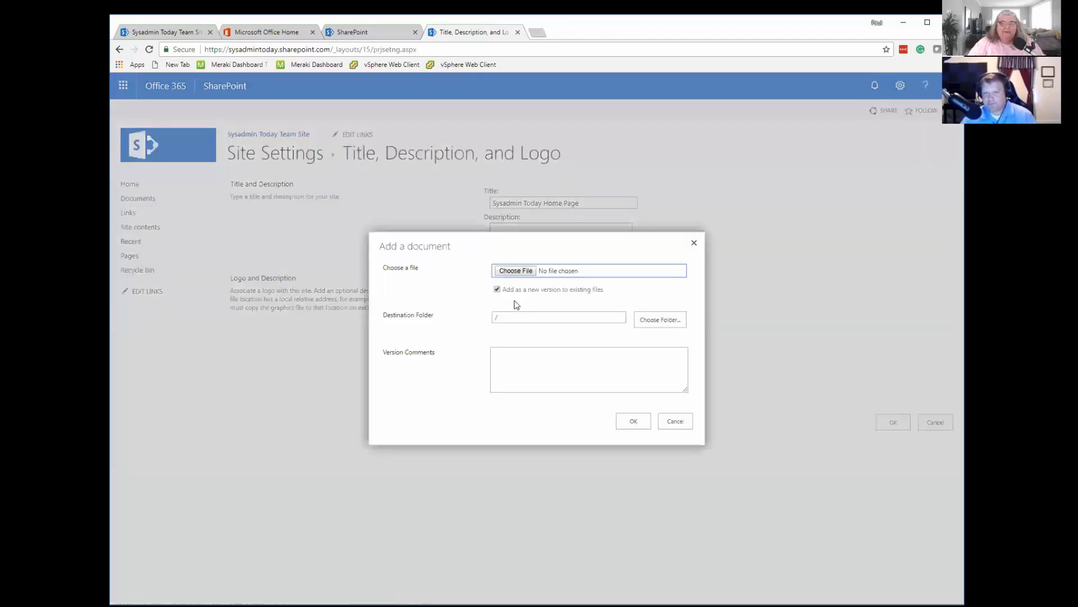
pyautogui.click(517, 272)
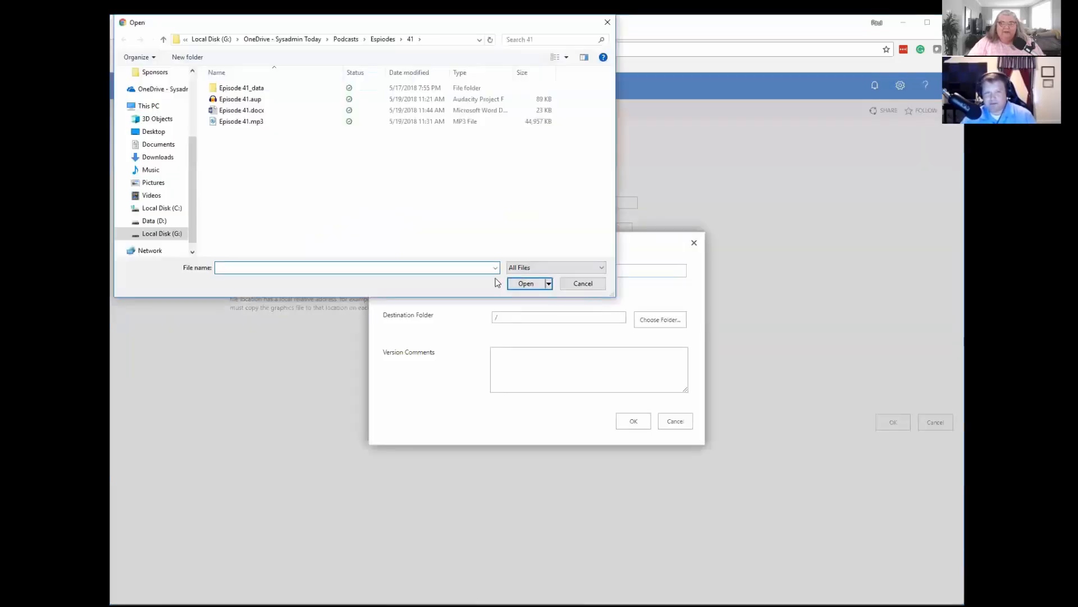
pyautogui.click(161, 89)
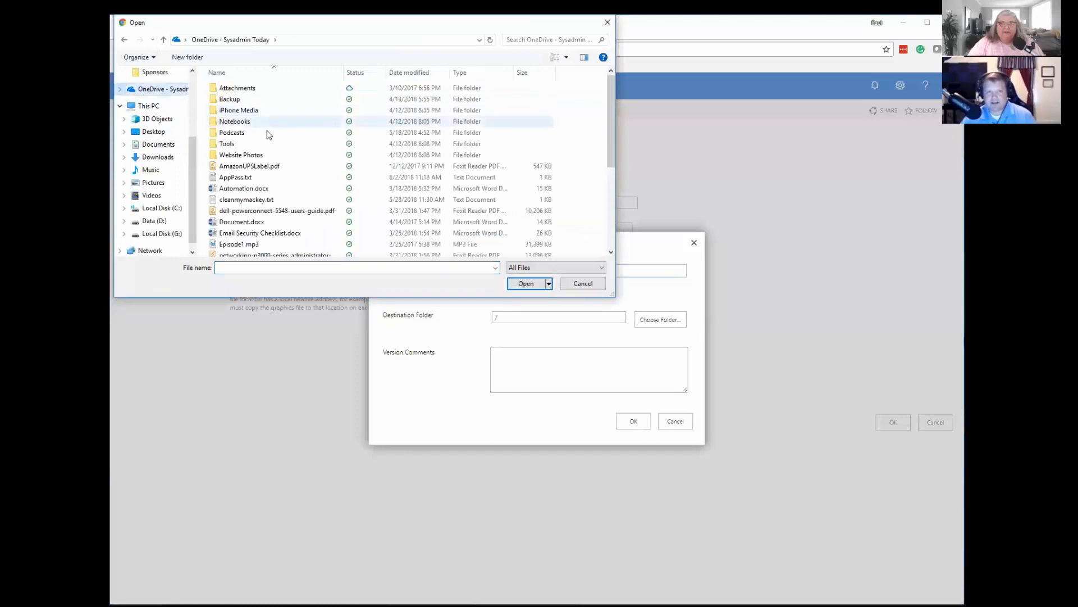
pyautogui.doubleClick(236, 134)
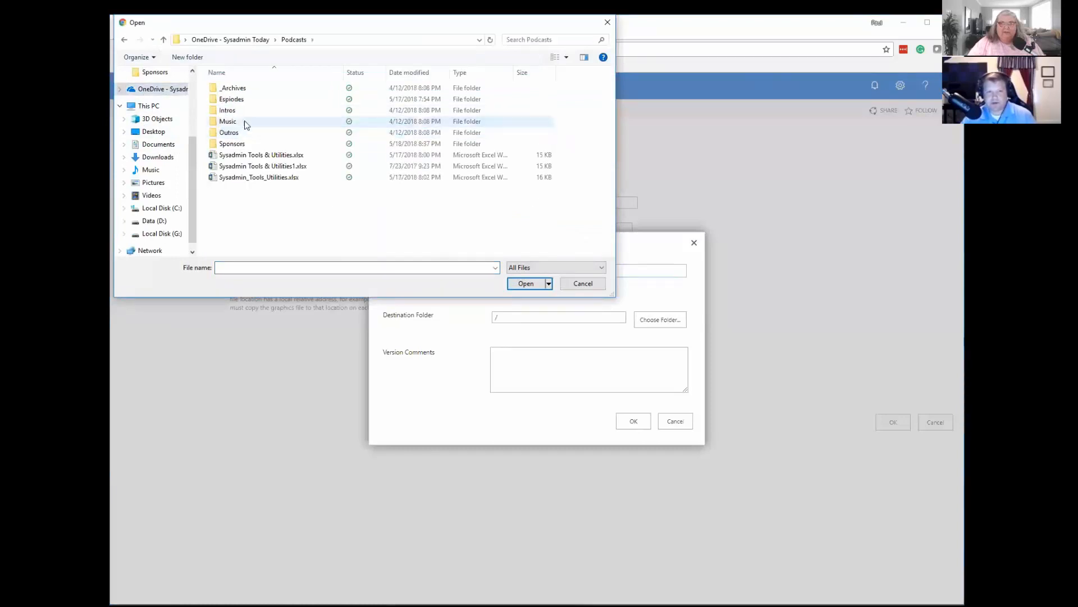
pyautogui.click(125, 41)
pyautogui.doubleClick(241, 153)
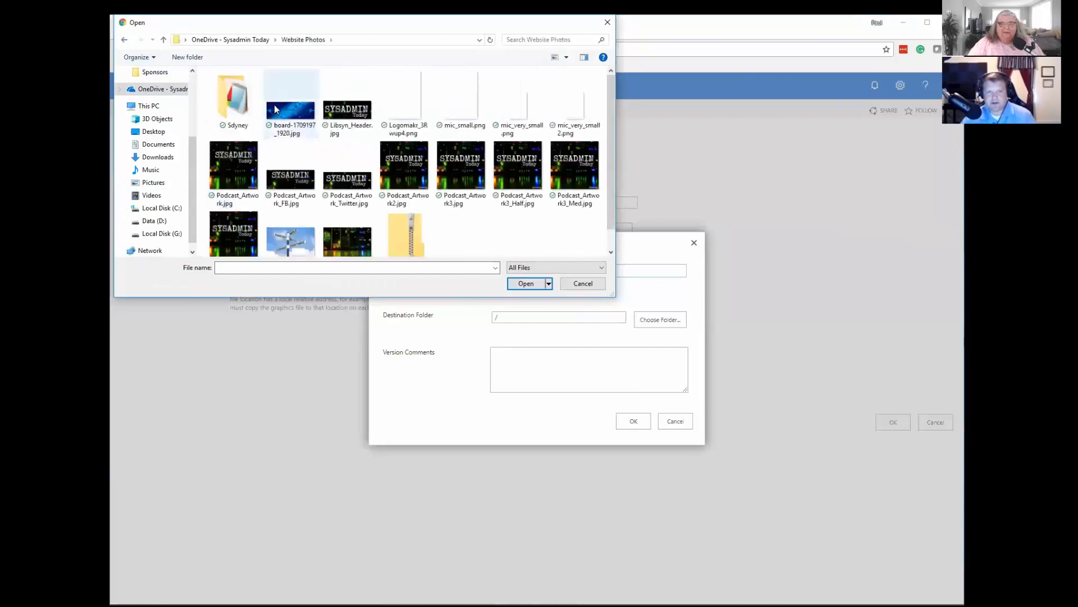
pyautogui.click(291, 186)
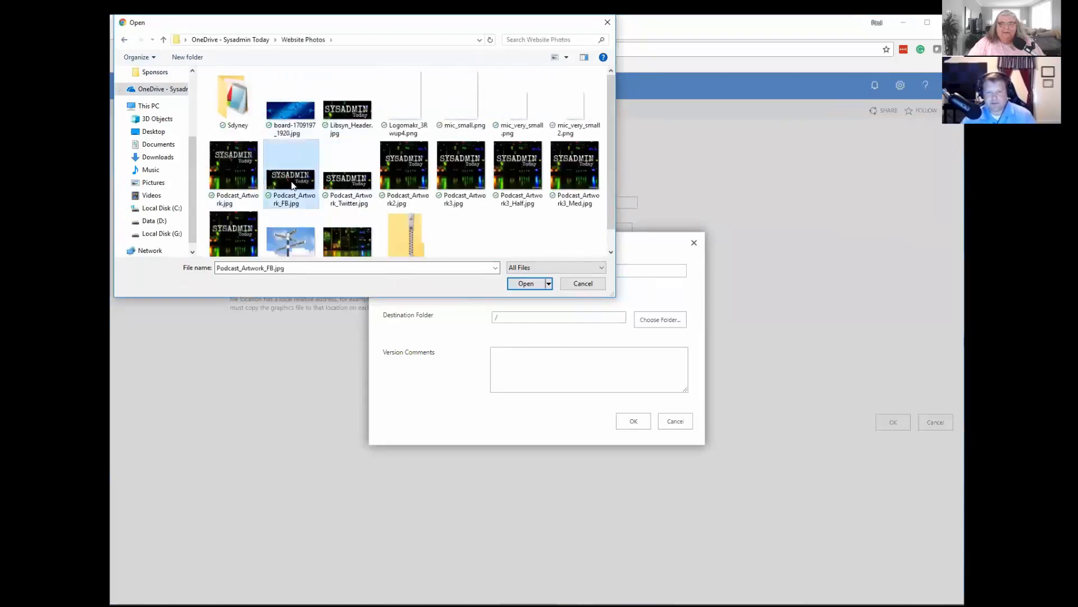
pyautogui.click(530, 283)
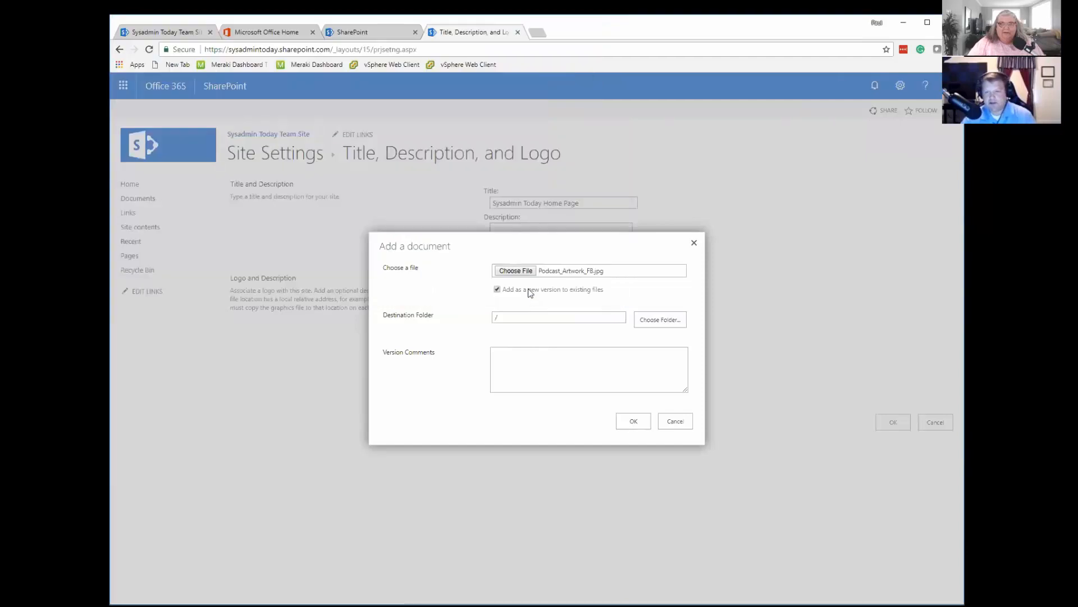
# Upload Podcast_Artwork_FB.jpg as the site logo and save the site's title and logo settings.
pyautogui.click(633, 422)
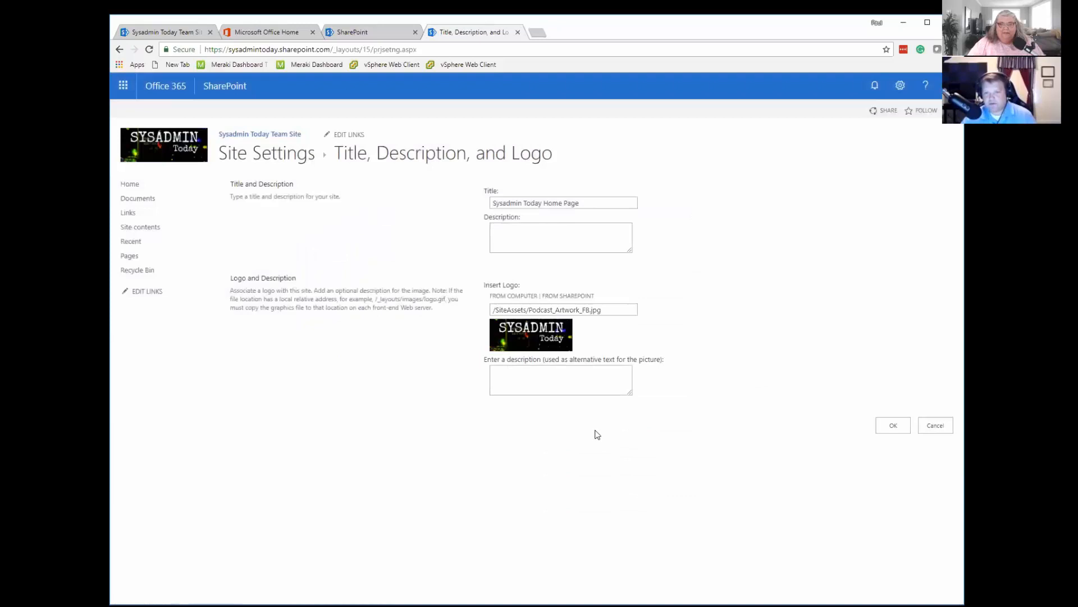
pyautogui.click(897, 426)
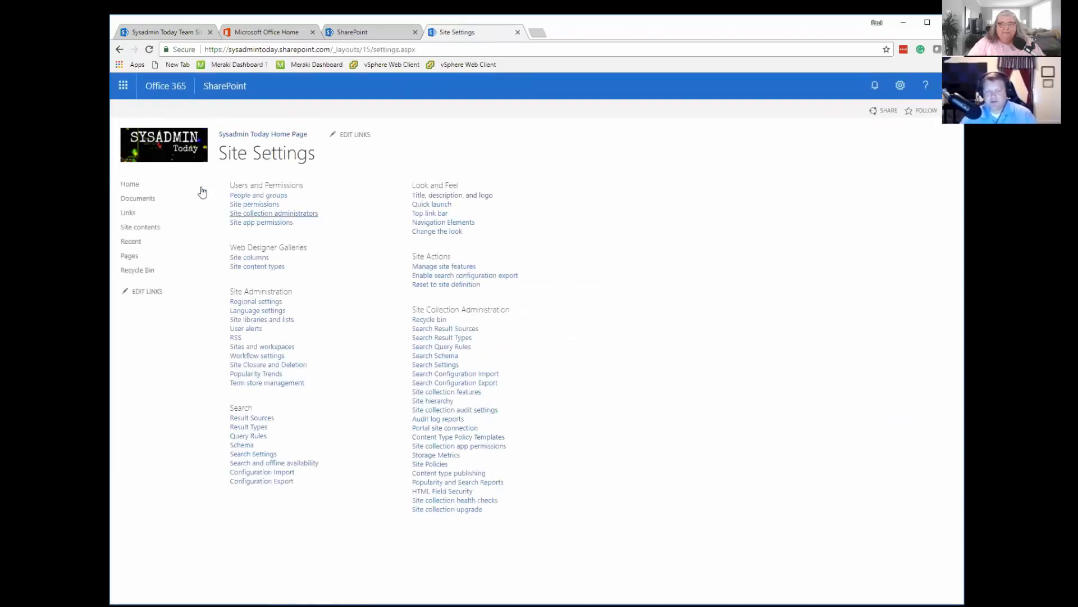
# Browse the site's Change the look gallery, view the Green design's preview, and return to the gallery.
pyautogui.click(428, 235)
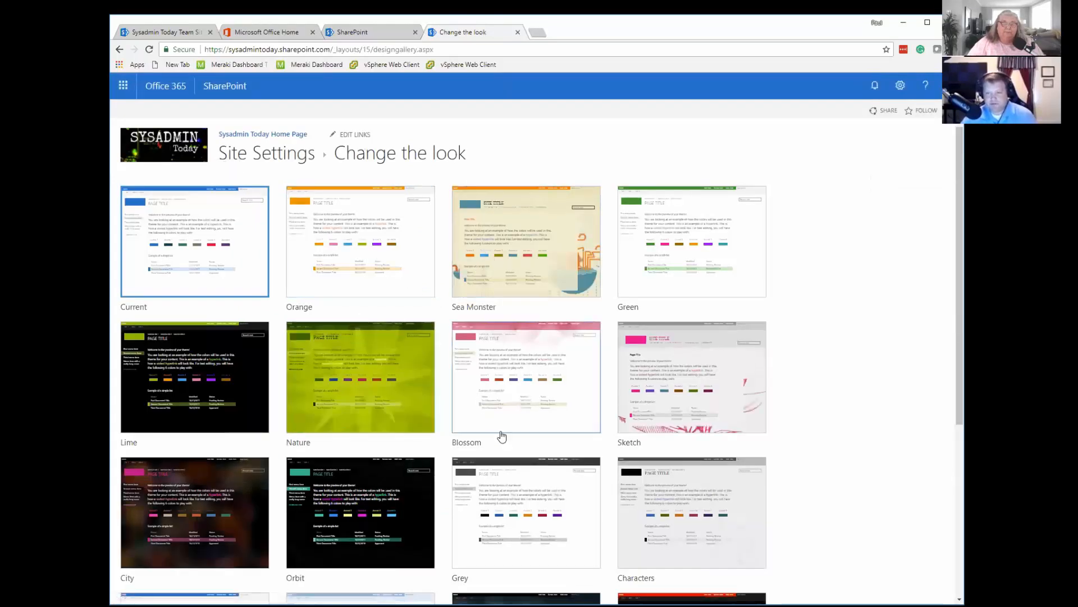
pyautogui.scroll(-1, 500, 432)
pyautogui.scroll(-4, 449, 404)
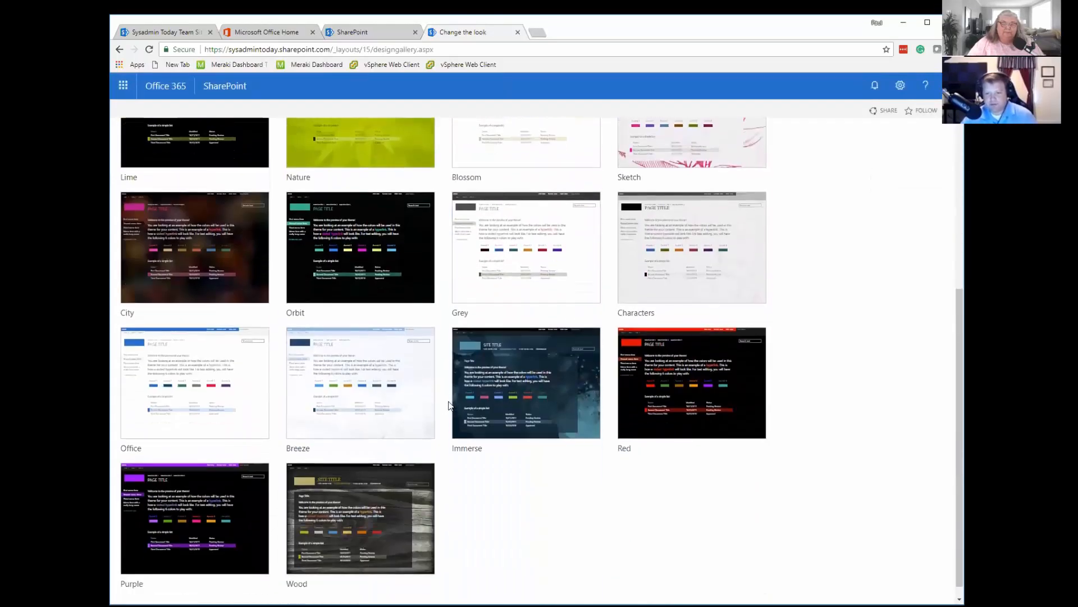
pyautogui.scroll(5, 449, 404)
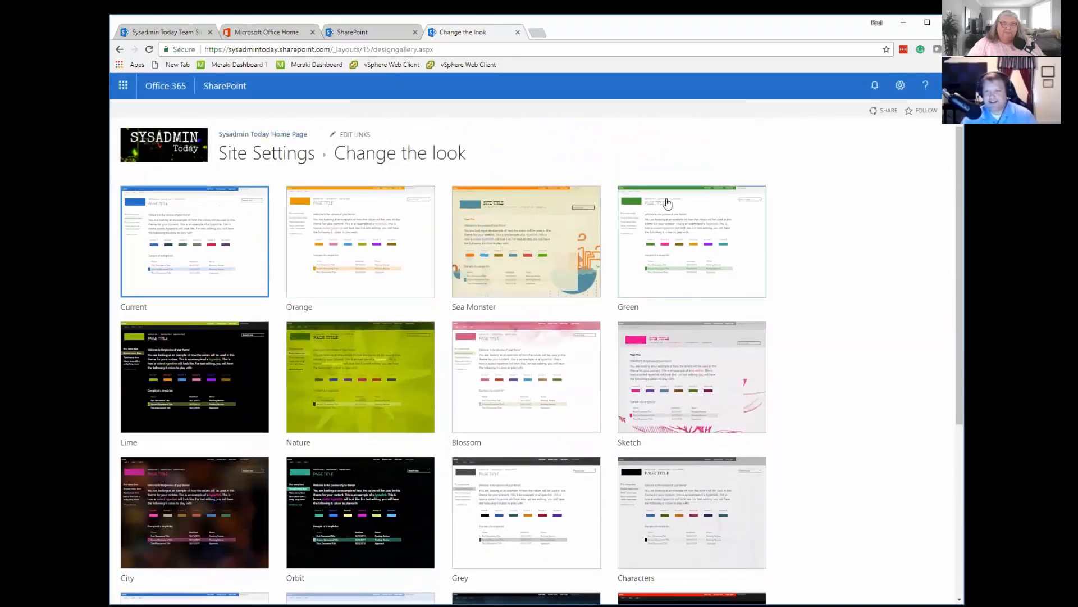
pyautogui.click(680, 206)
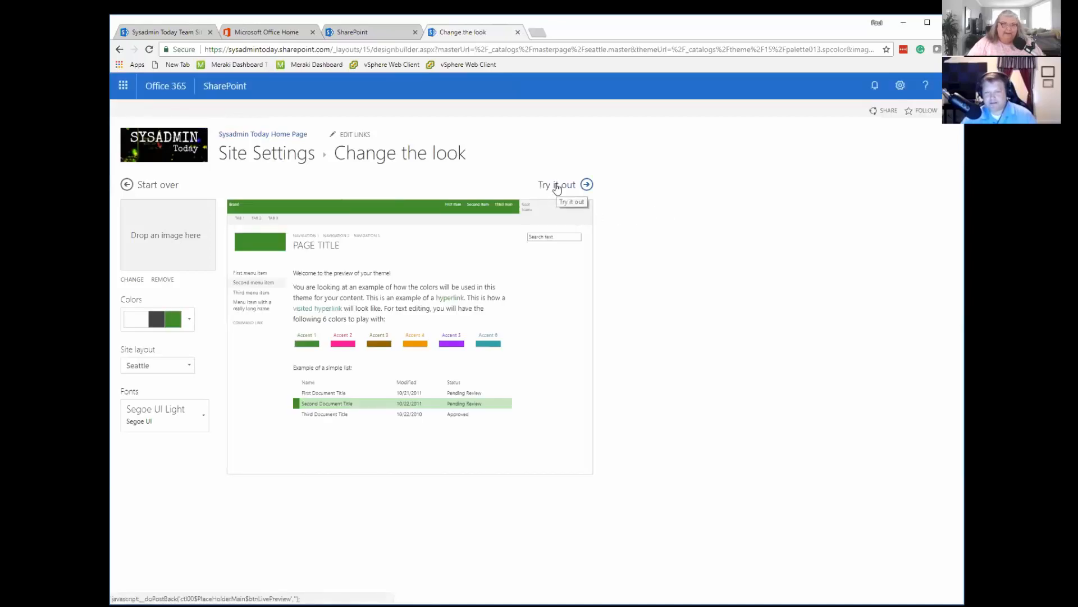
pyautogui.click(119, 49)
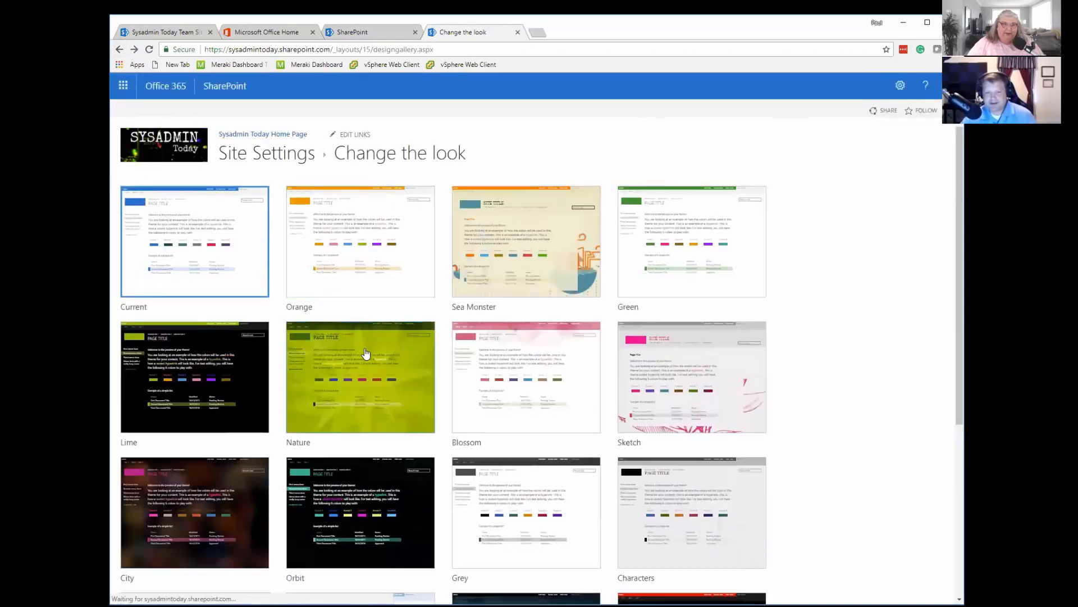
# Apply the Green look to the site, keep it after trying it out, and return to the home page.
pyautogui.scroll(-1, 365, 354)
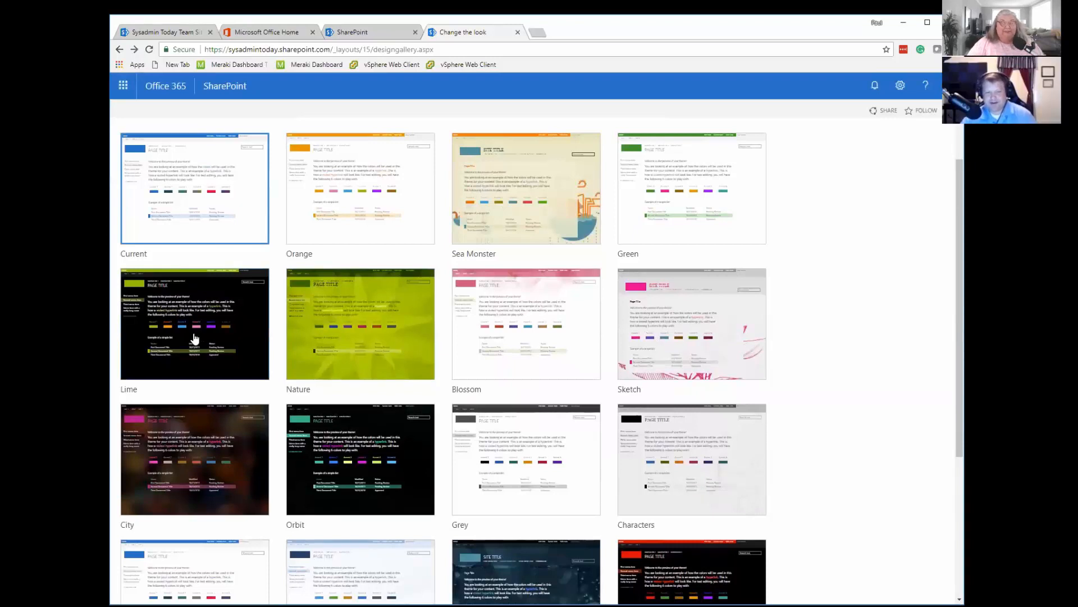
pyautogui.scroll(-2, 194, 338)
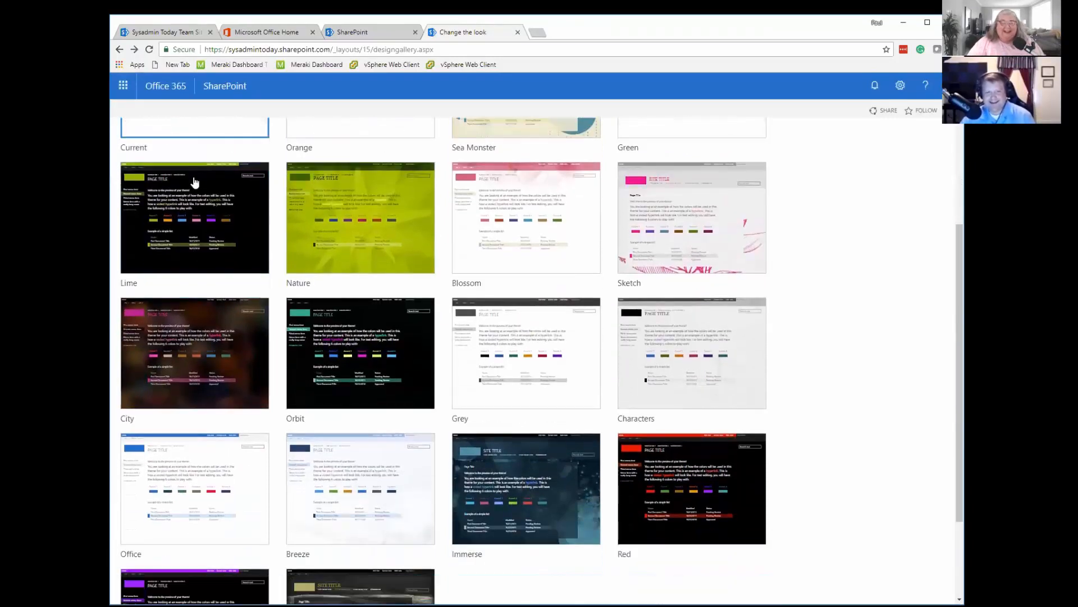
pyautogui.scroll(-2, 197, 219)
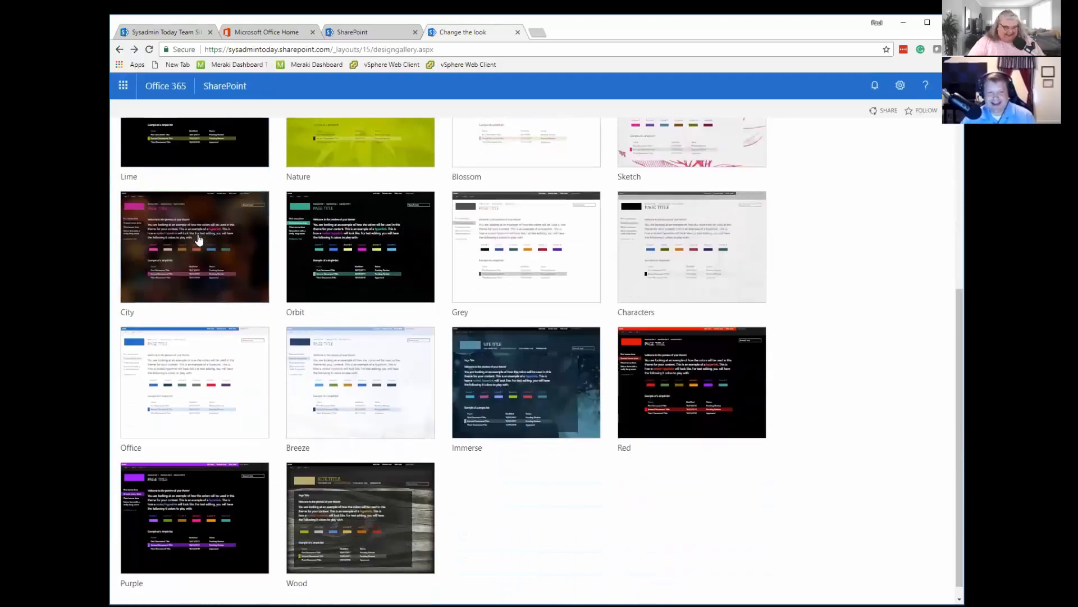
pyautogui.scroll(5, 405, 204)
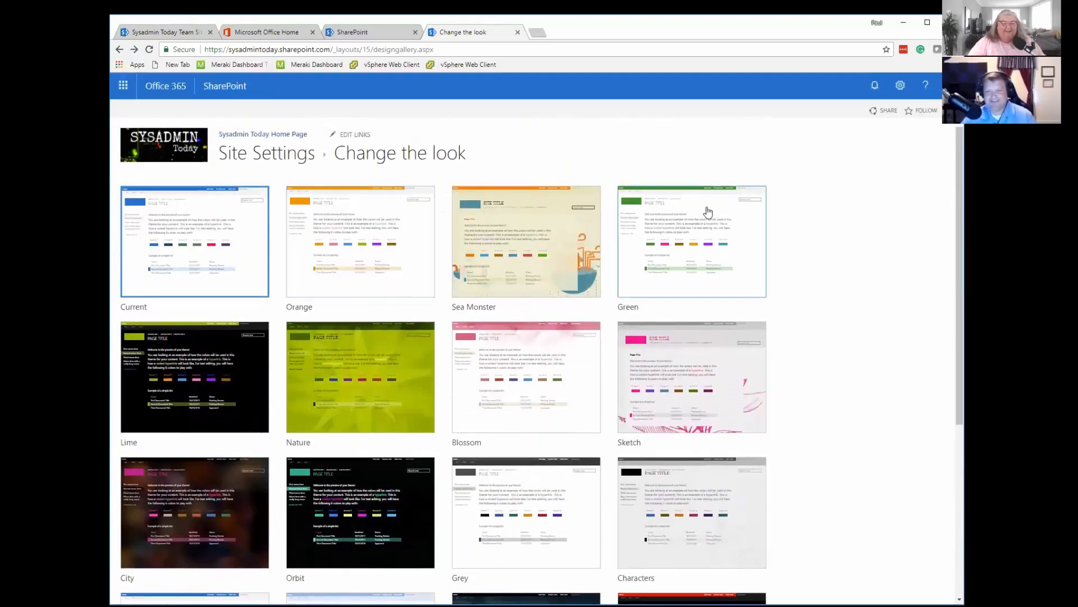
pyautogui.click(699, 210)
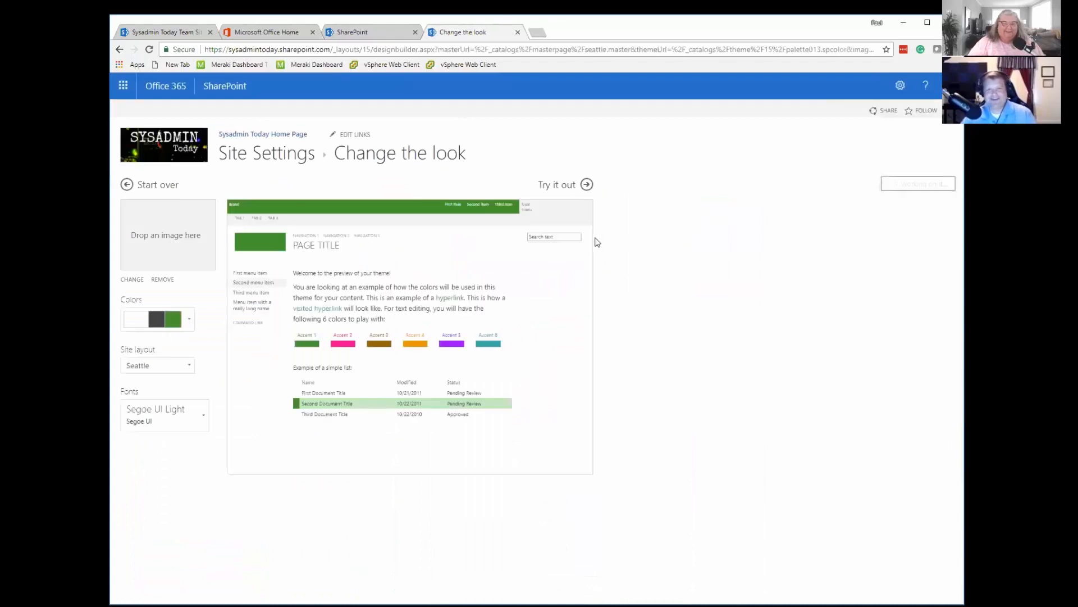
pyautogui.click(566, 185)
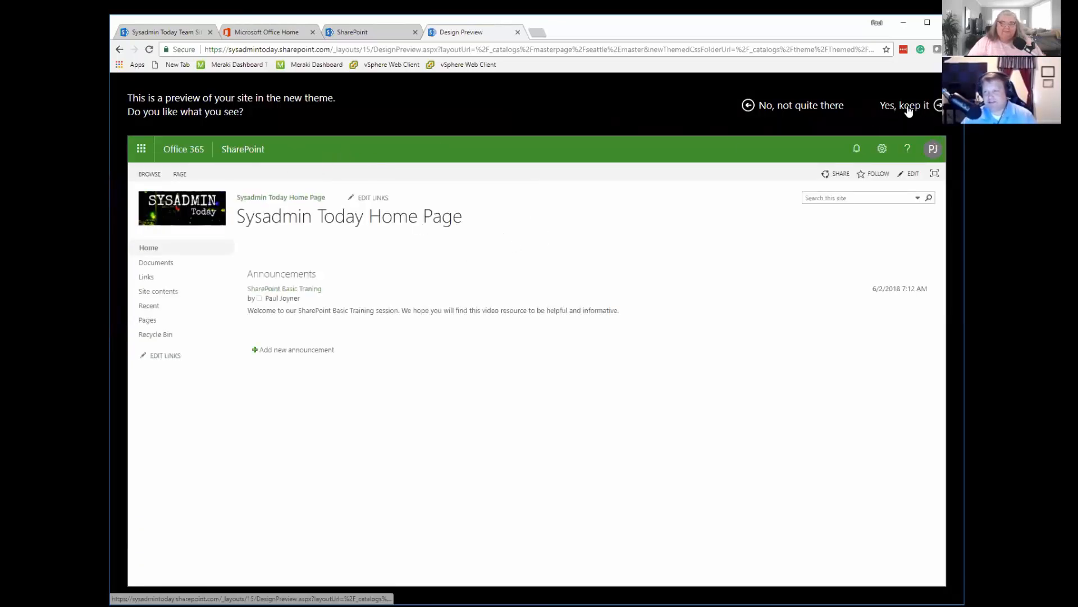
pyautogui.click(926, 115)
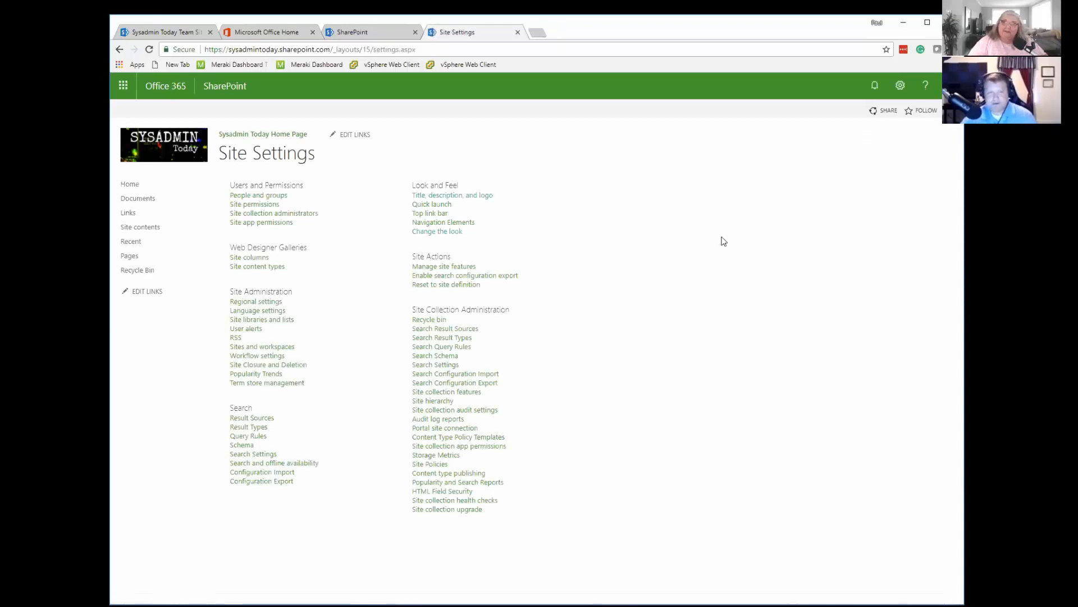
pyautogui.click(129, 185)
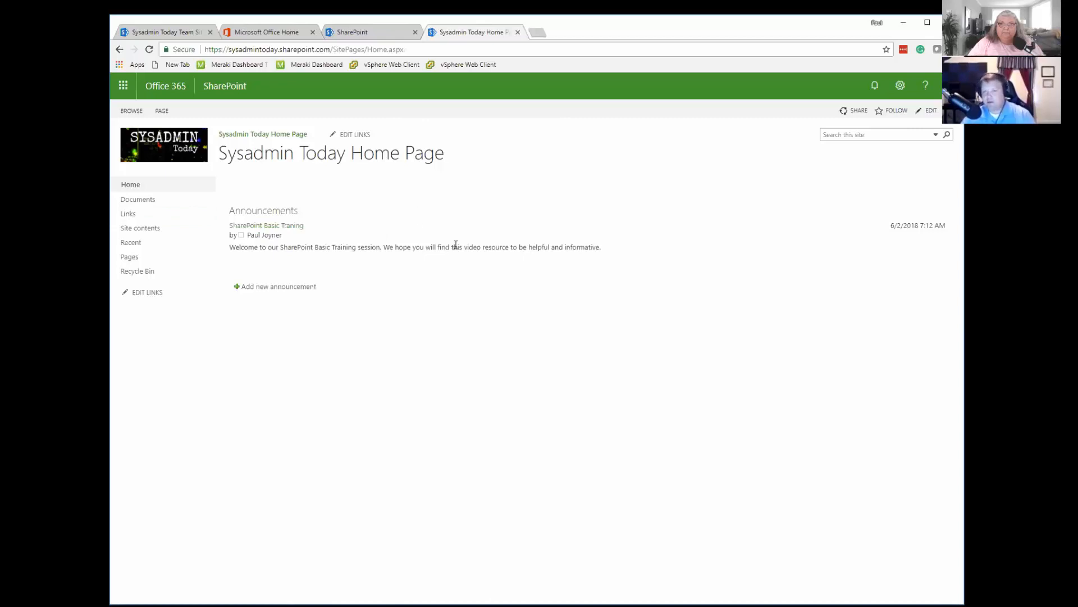
# Open the site permissions from the site settings and review the SharePoint groups and their permission levels.
pyautogui.click(898, 89)
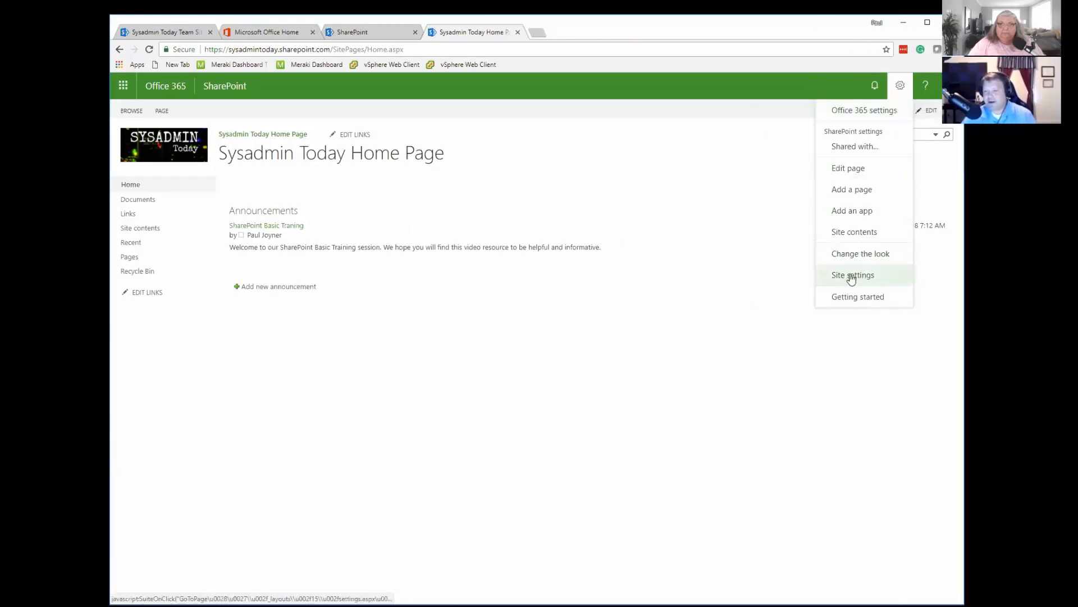
pyautogui.click(851, 275)
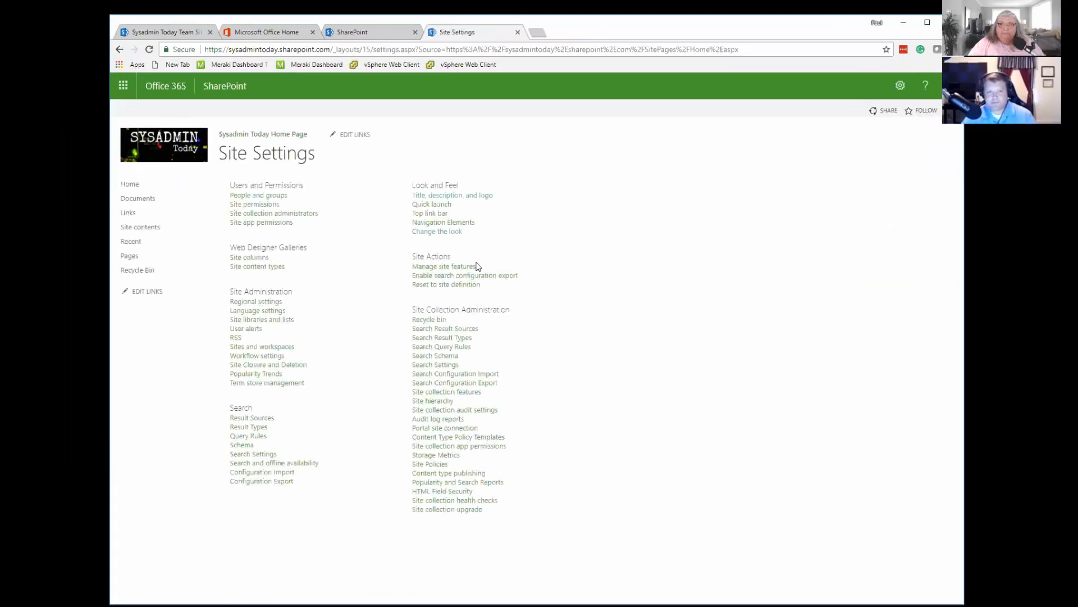
pyautogui.click(255, 206)
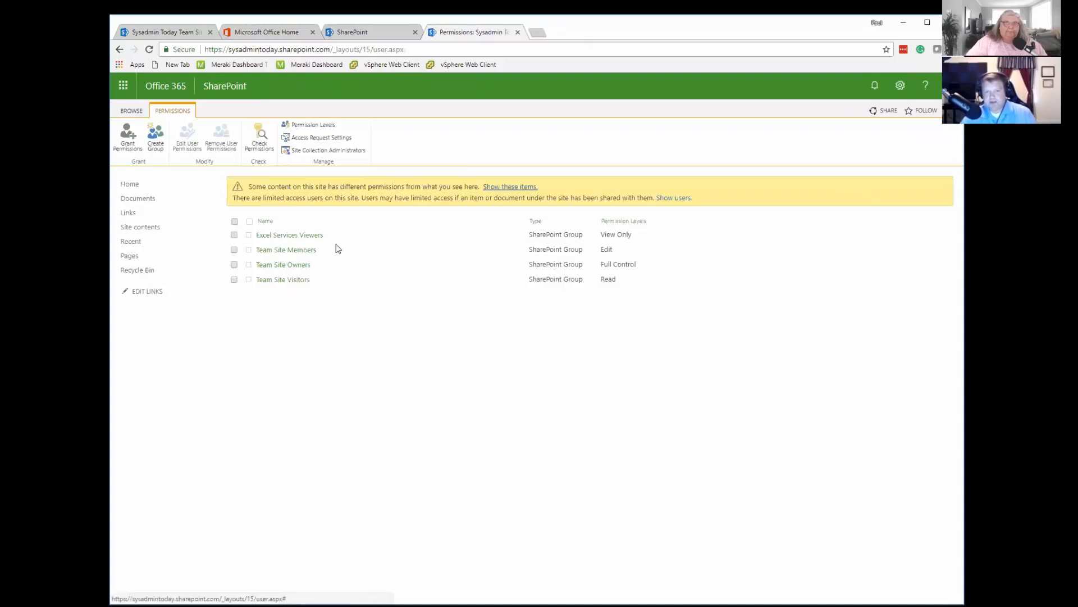
pyautogui.moveTo(529, 235); pyautogui.dragTo(584, 237)
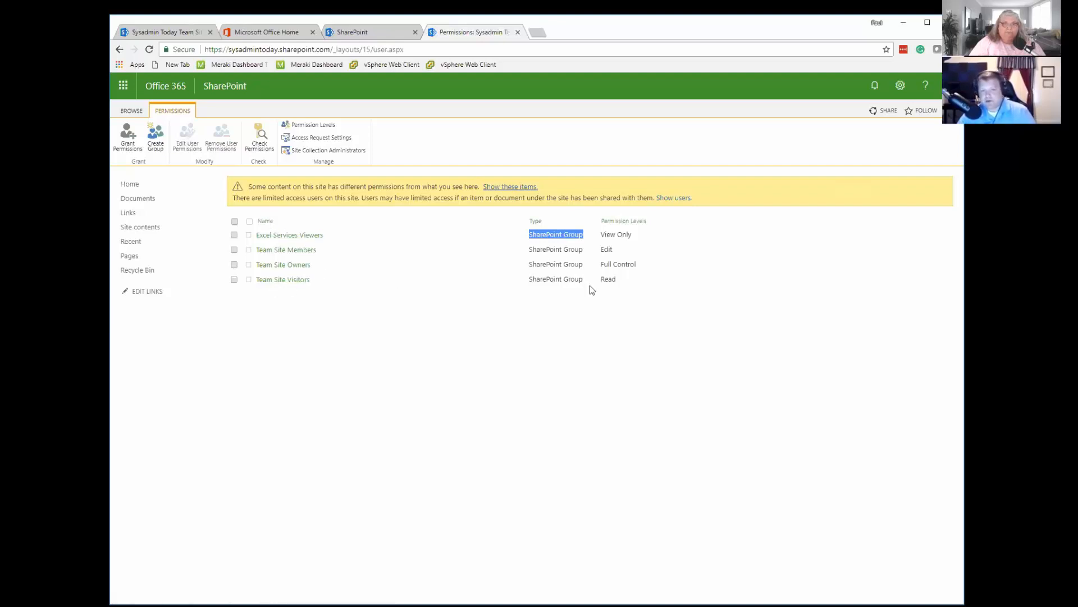
# Inspect the Team Site Visitors group's members and its options for adding users, and return to the site permissions.
pyautogui.click(283, 280)
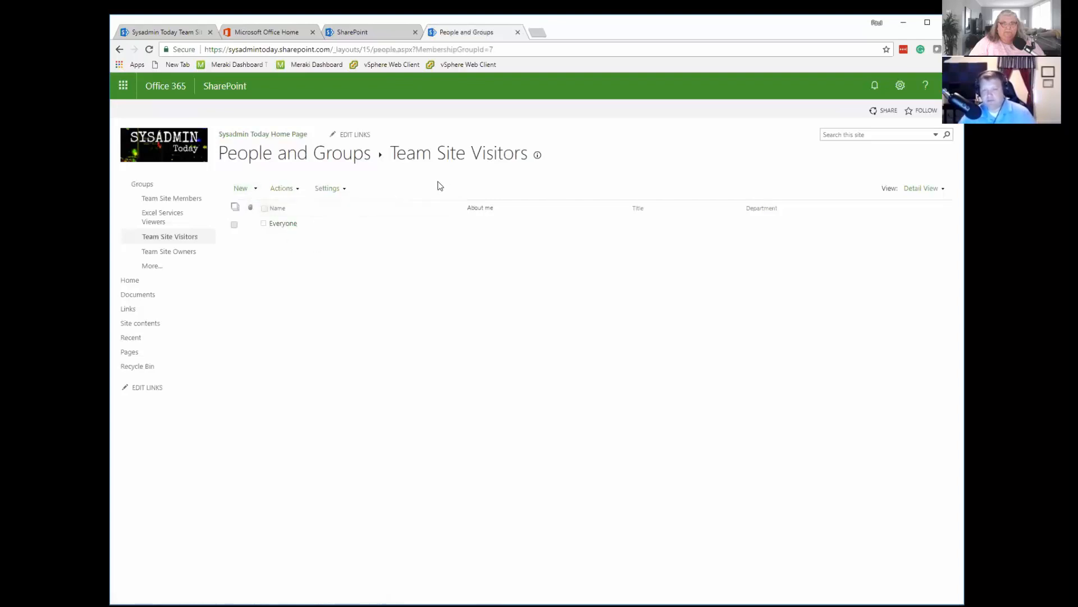
pyautogui.click(257, 192)
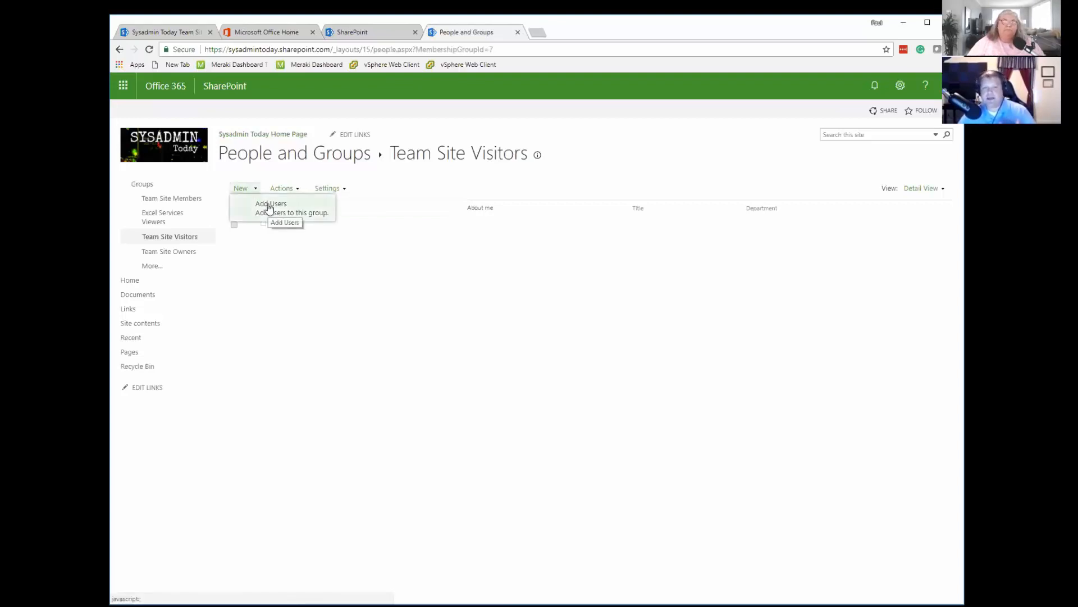
pyautogui.click(278, 268)
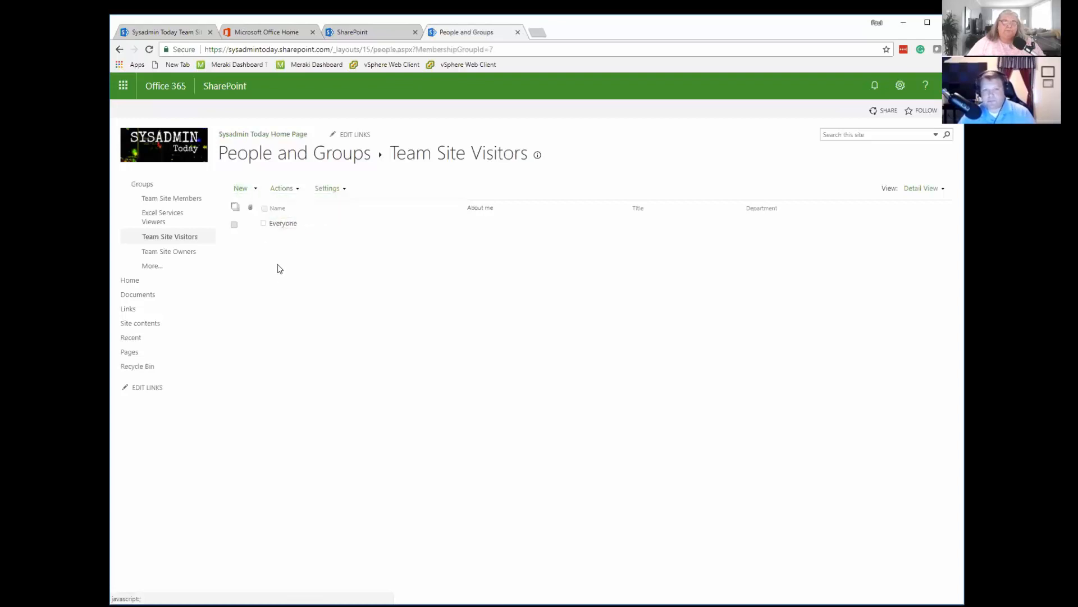
pyautogui.click(256, 193)
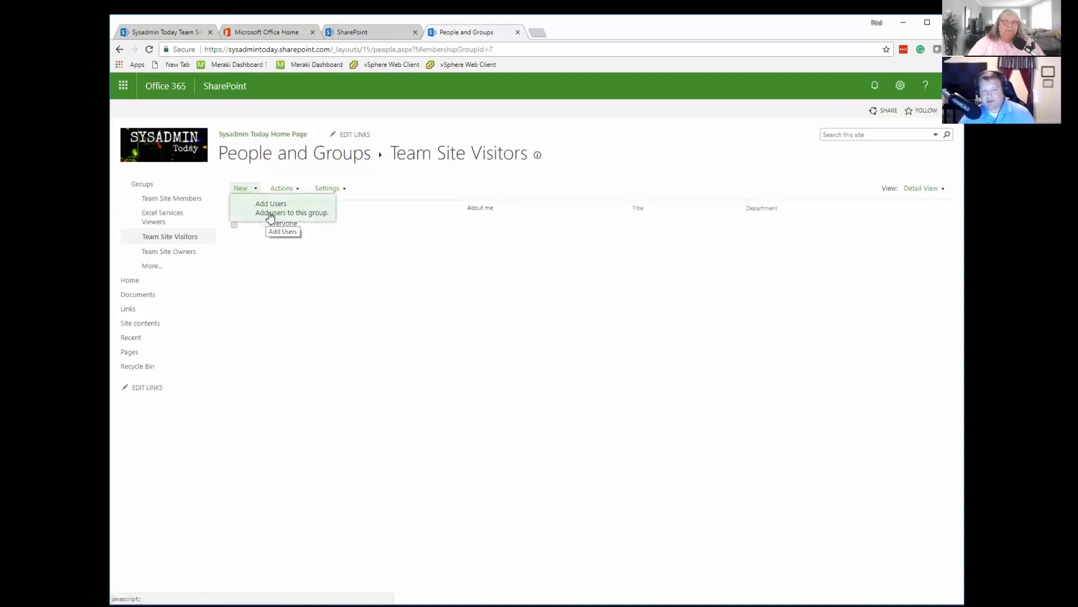
pyautogui.click(119, 50)
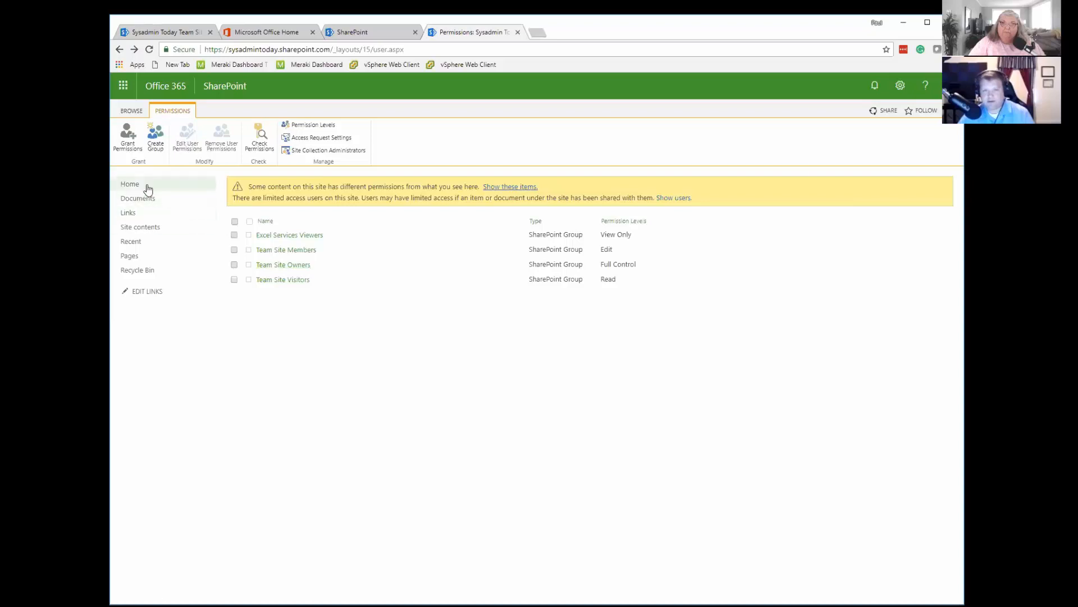
# Open the site's Documents library and switch it to the classic SharePoint experience.
pyautogui.click(131, 188)
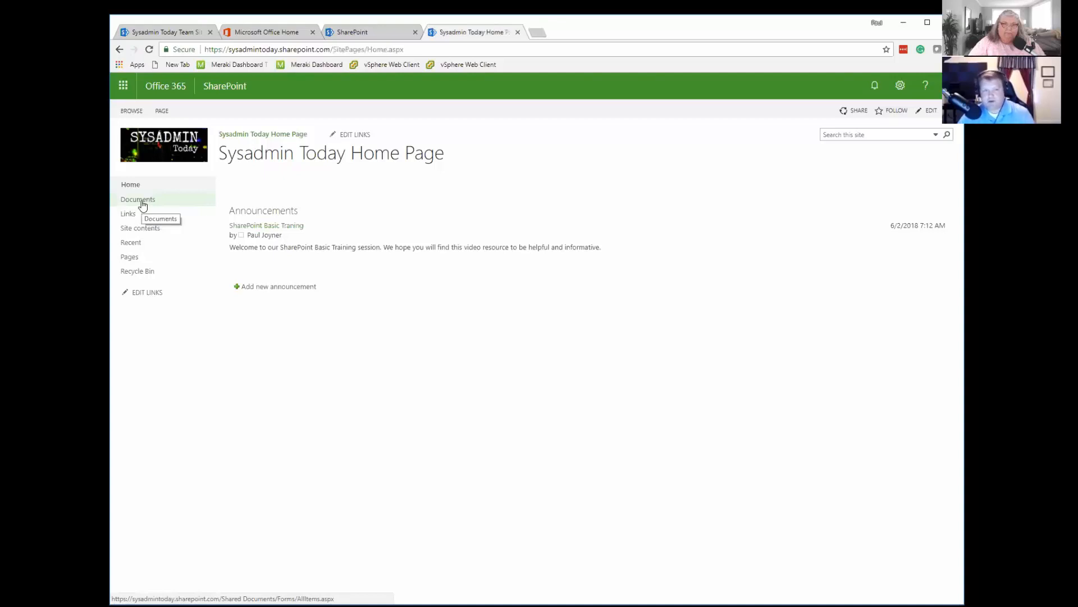
pyautogui.click(135, 201)
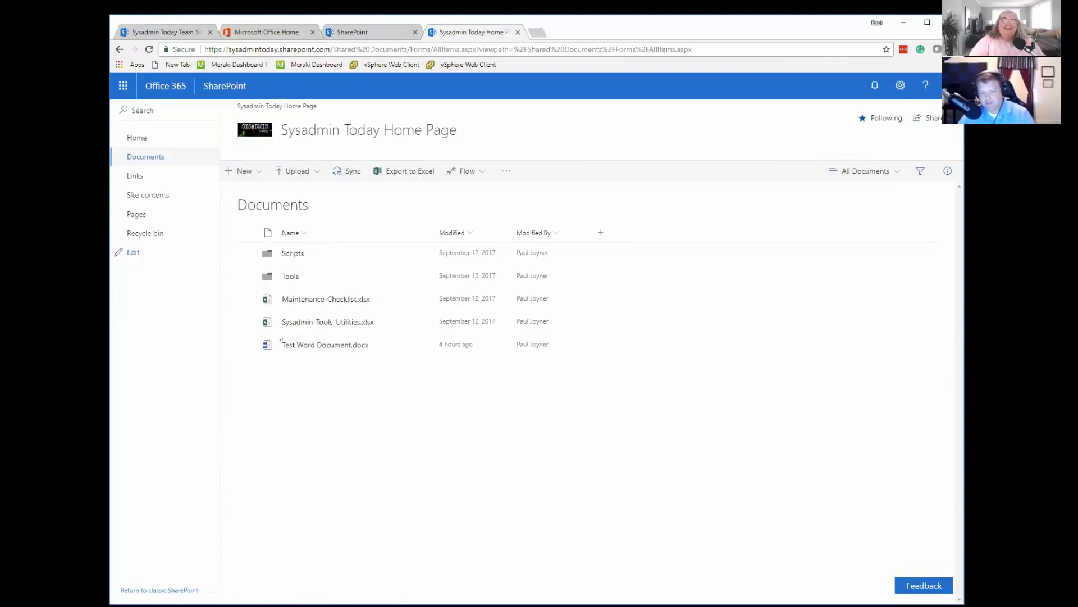
pyautogui.click(160, 582)
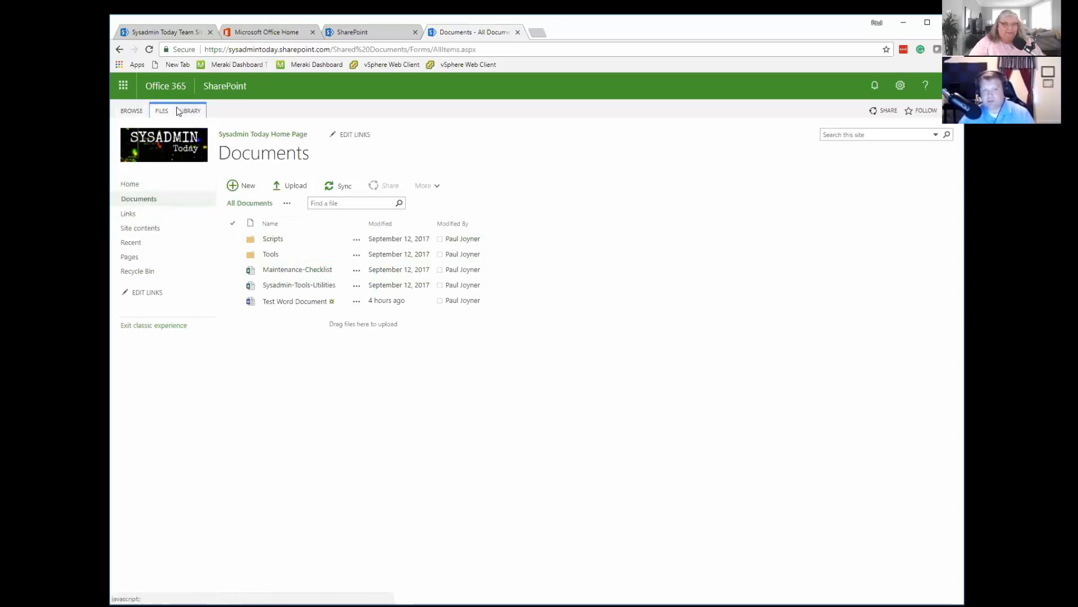
# Open the Documents library's settings and go to the permissions for this document library.
pyautogui.click(190, 114)
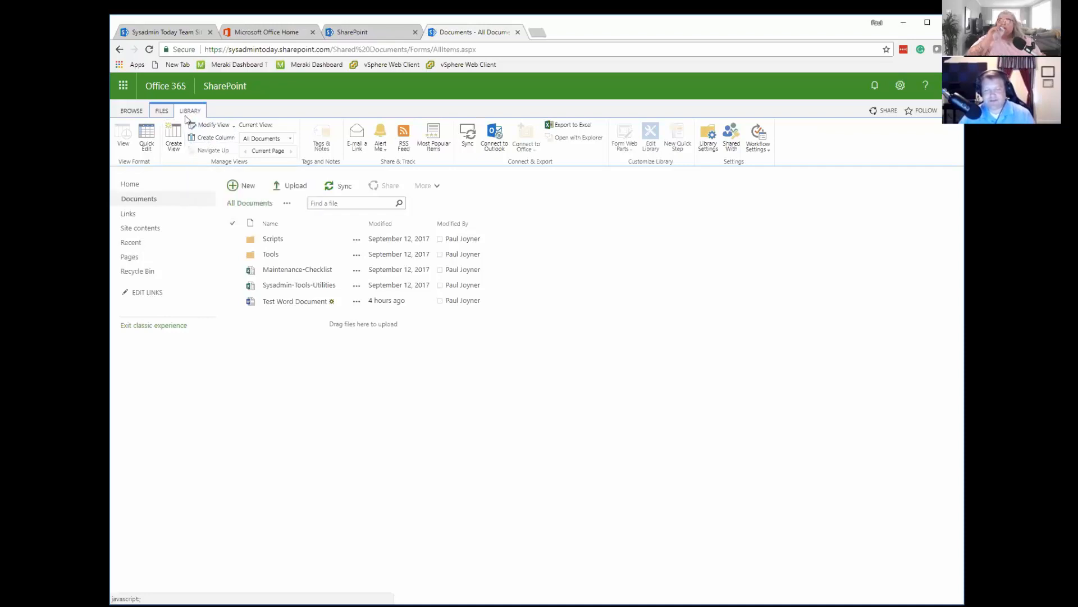
pyautogui.click(707, 138)
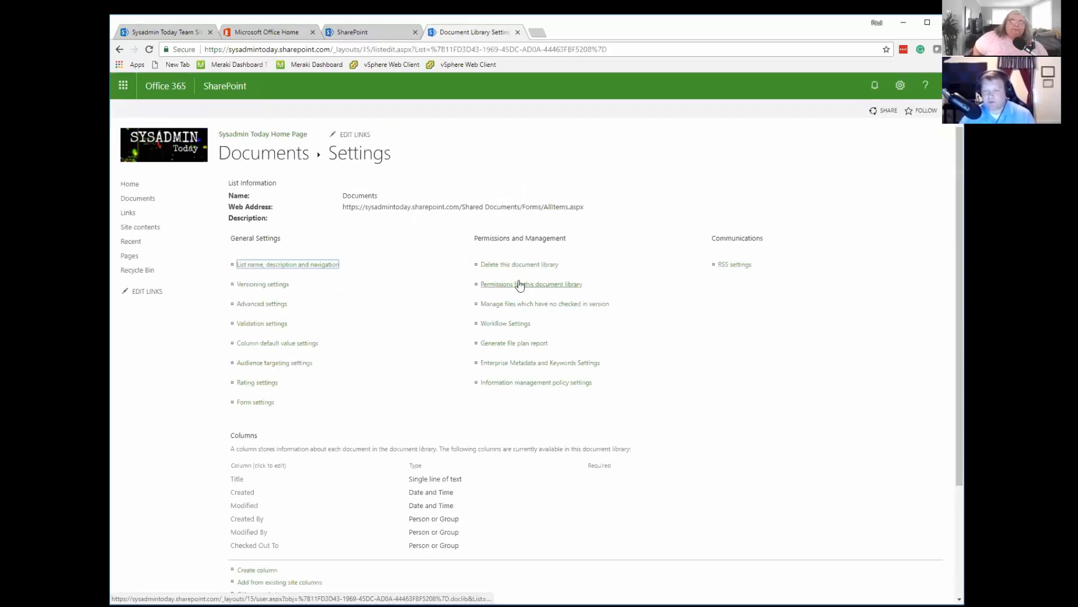
pyautogui.click(512, 285)
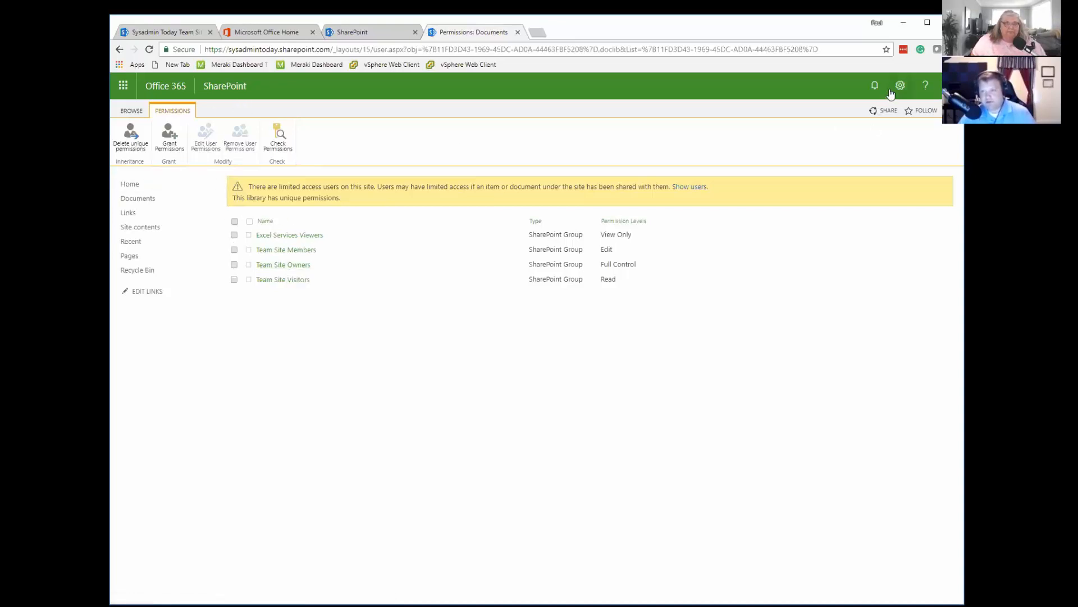
# Delete the Documents library's unique permissions and stop inheriting permissions from the parent site again.
pyautogui.click(131, 144)
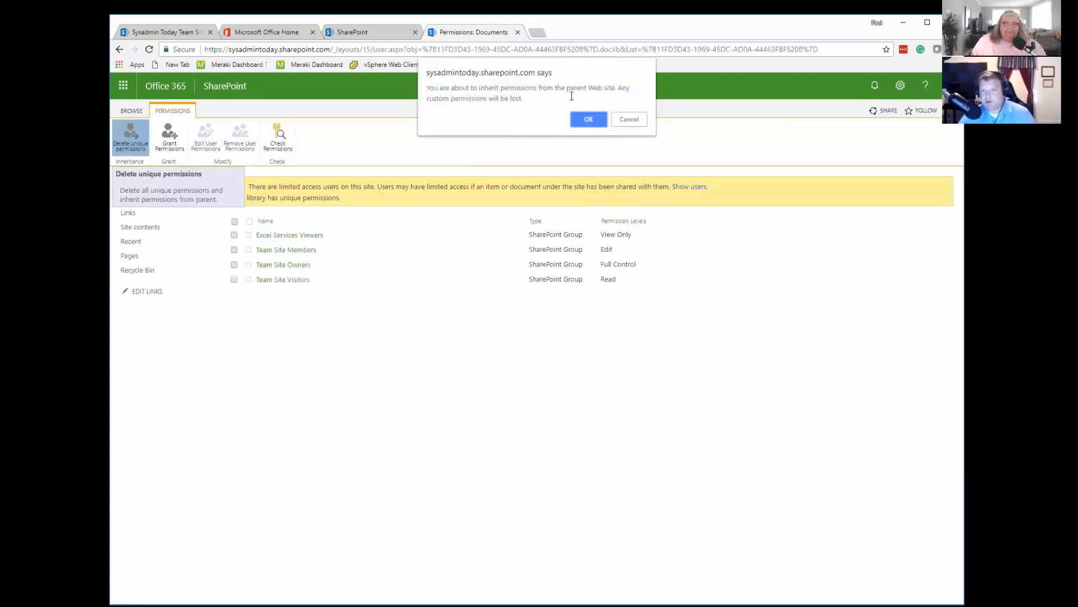
pyautogui.click(587, 119)
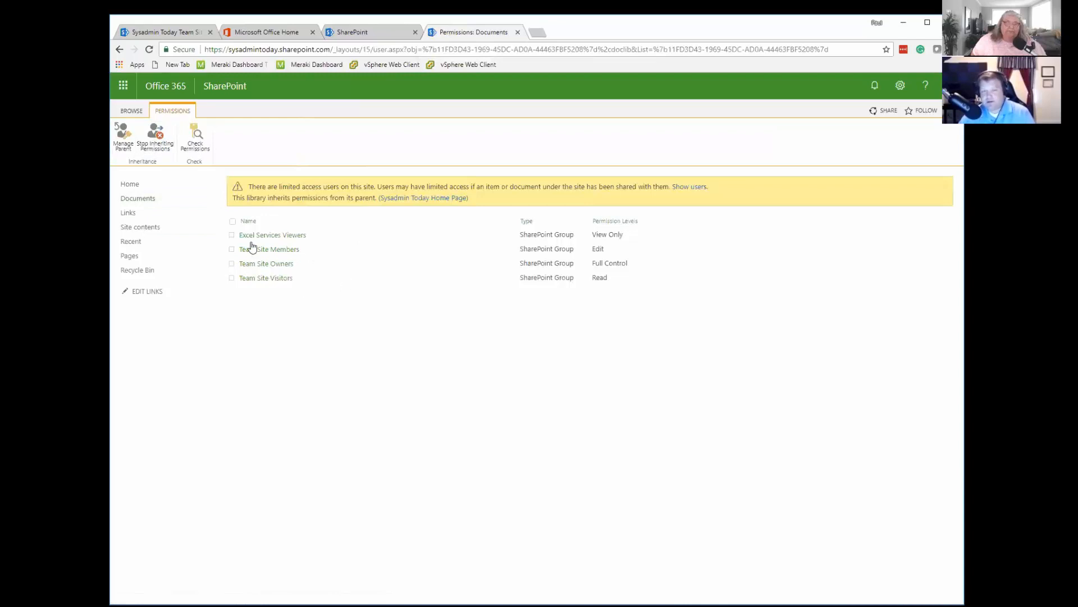
pyautogui.click(154, 137)
pyautogui.click(586, 129)
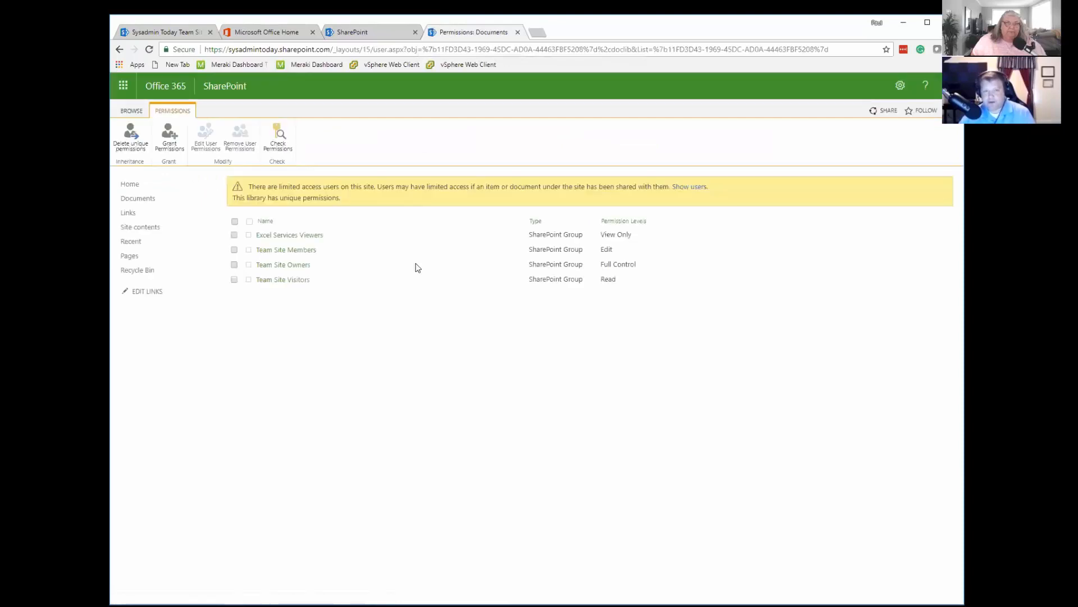
# Grant an individual user permission to the Documents library and its contents by sharing the library with them.
pyautogui.click(174, 147)
pyautogui.click(463, 287)
pyautogui.write('paul')
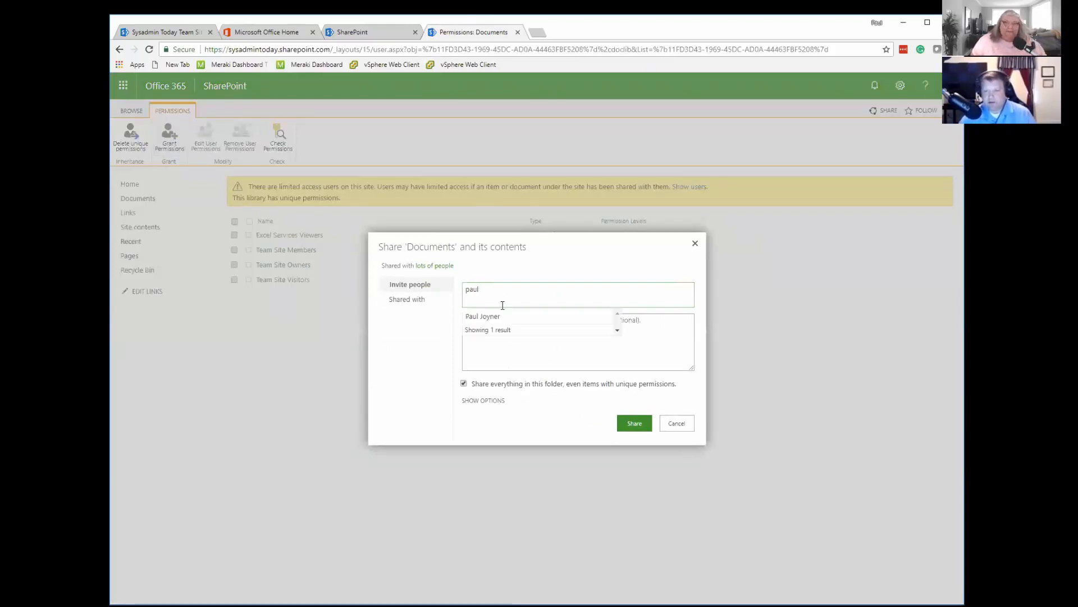
pyautogui.click(482, 316)
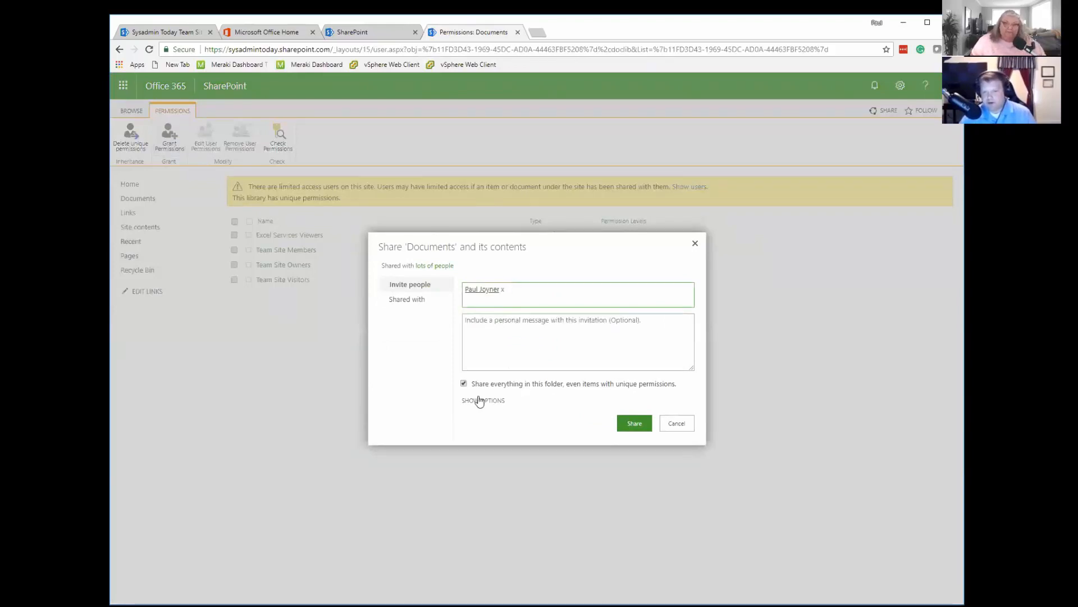
pyautogui.click(637, 425)
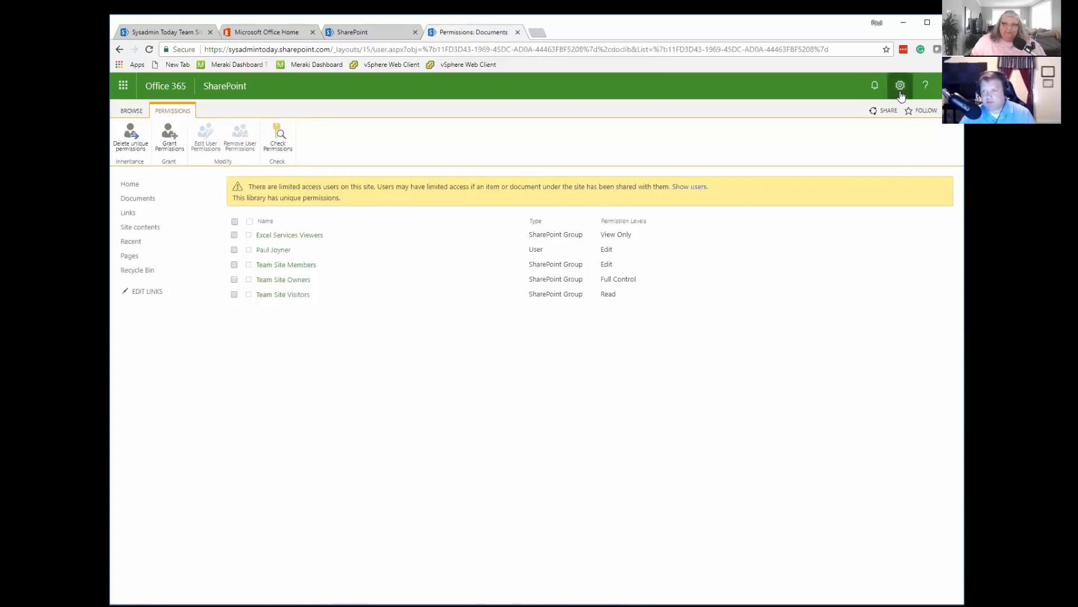
# Open the site settings and review the site permissions for groups and their permission levels.
pyautogui.click(840, 87)
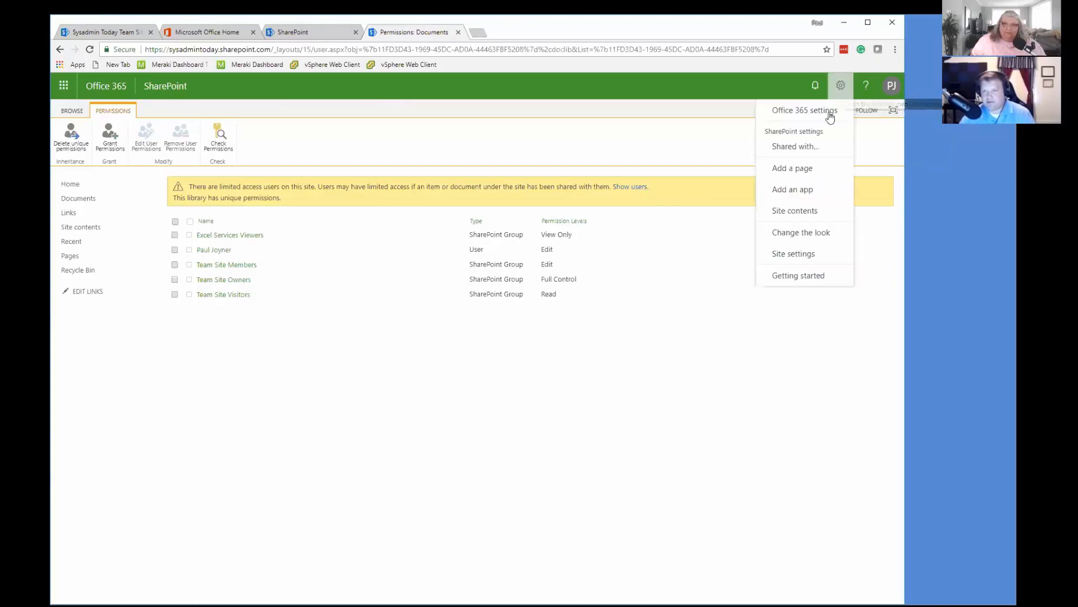
pyautogui.click(797, 251)
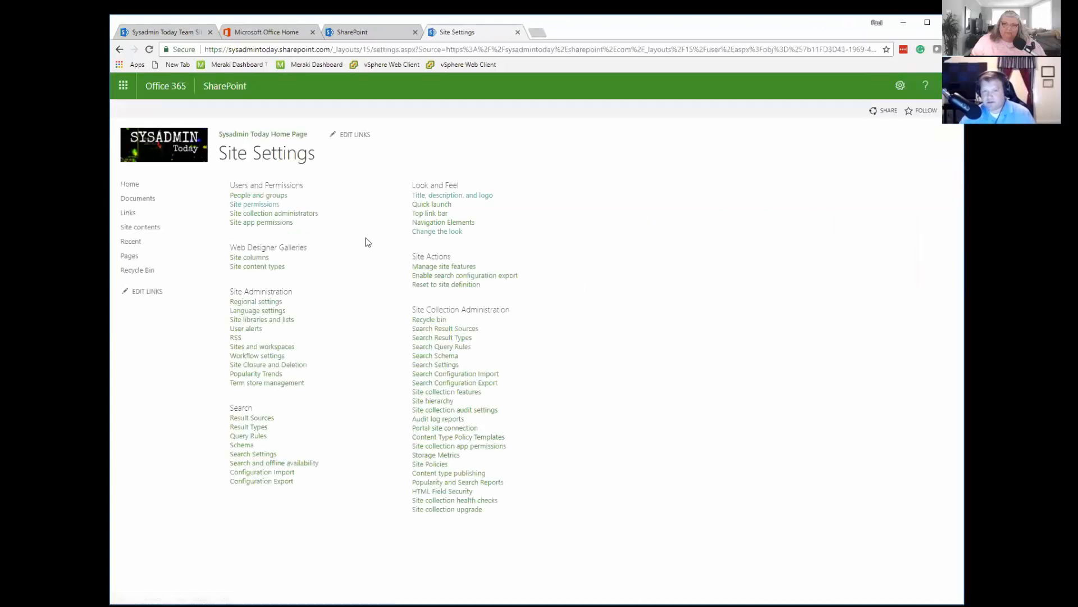
pyautogui.click(257, 205)
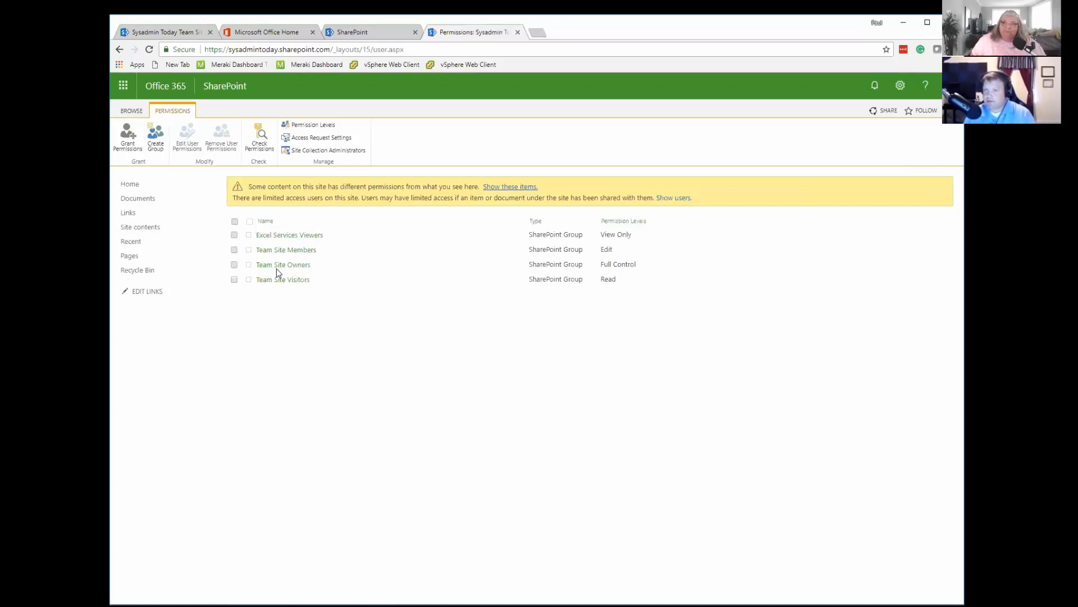
# Open the Documents library's settings and rename the library Accounting Documents.
pyautogui.click(141, 201)
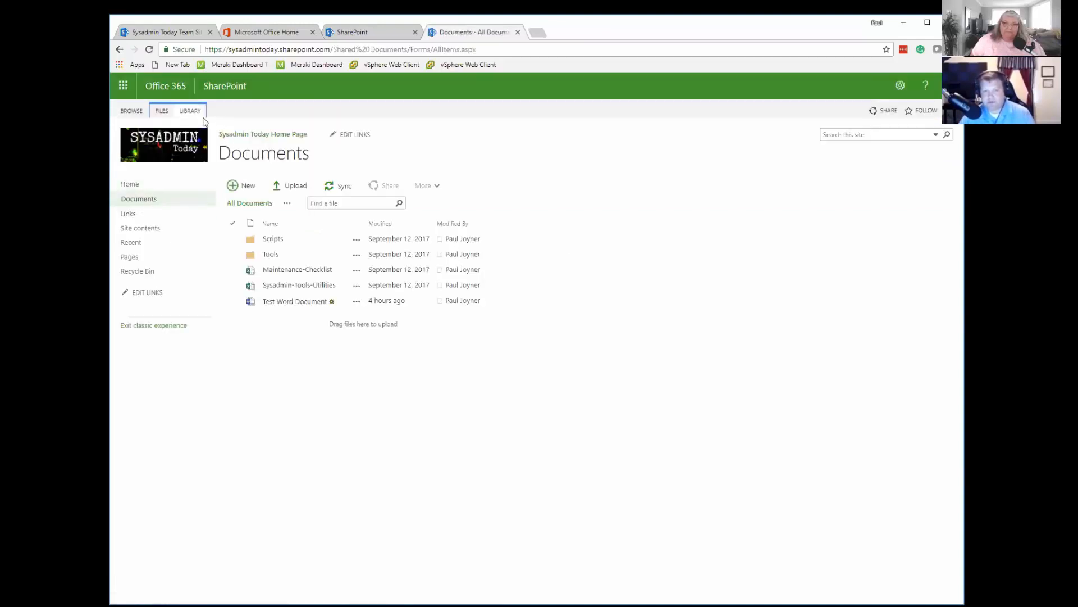
pyautogui.click(192, 111)
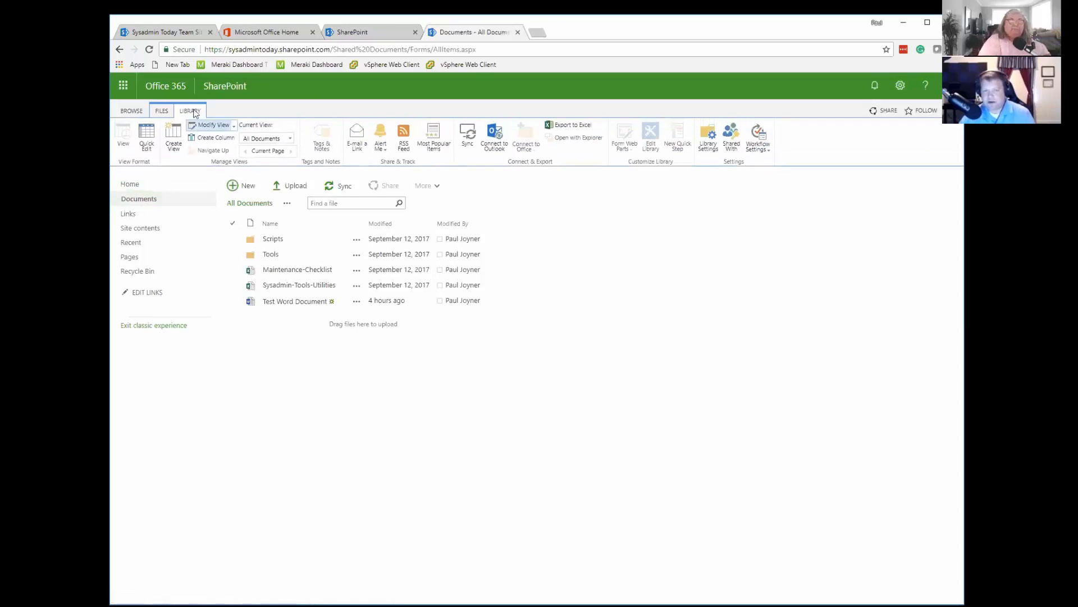
pyautogui.click(708, 142)
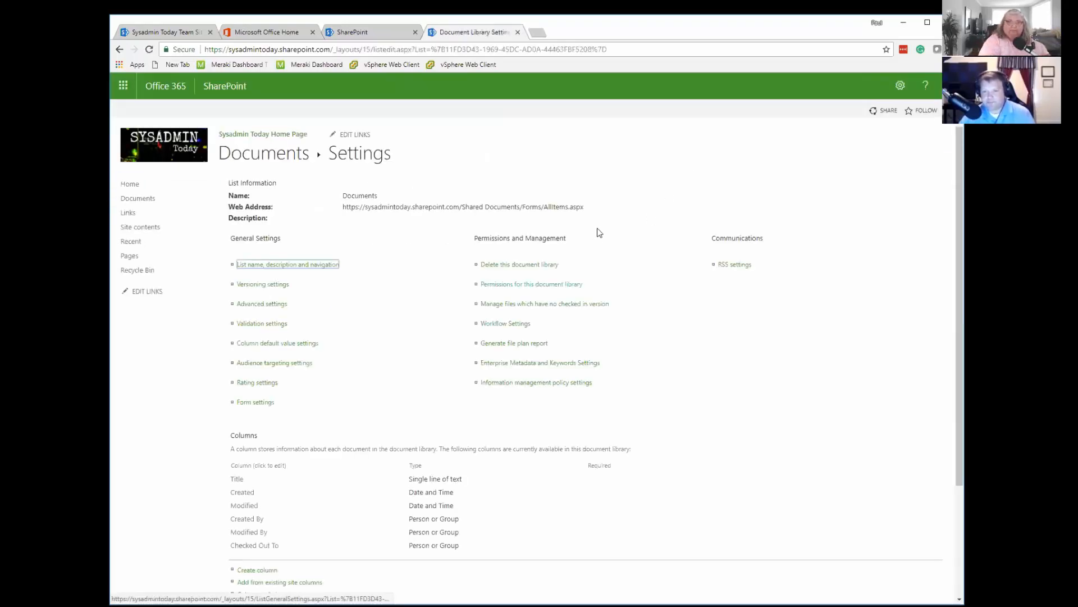
pyautogui.click(300, 265)
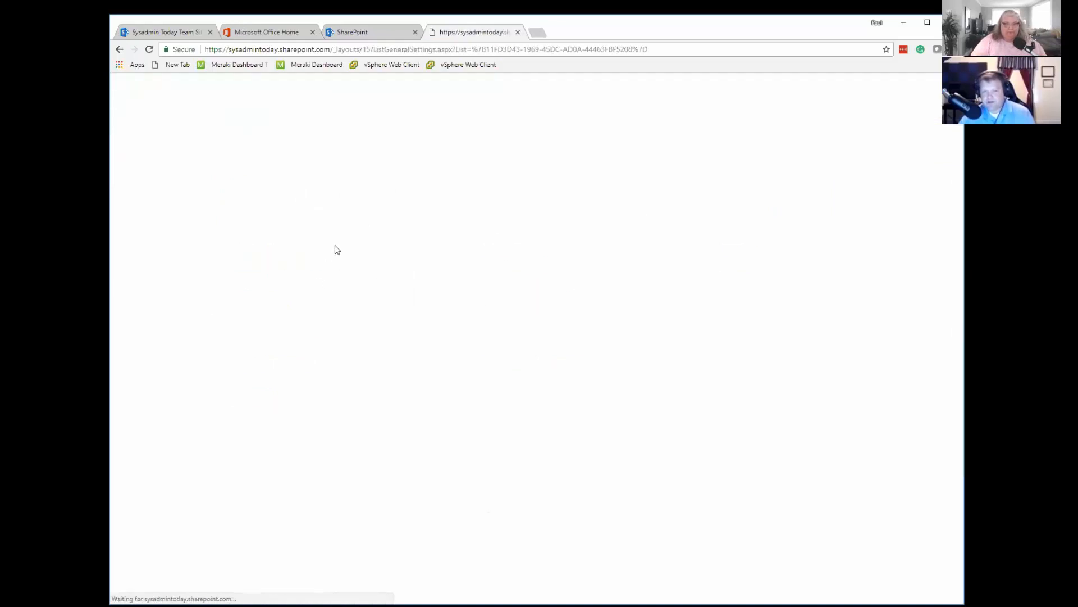
pyautogui.write('Accounti')
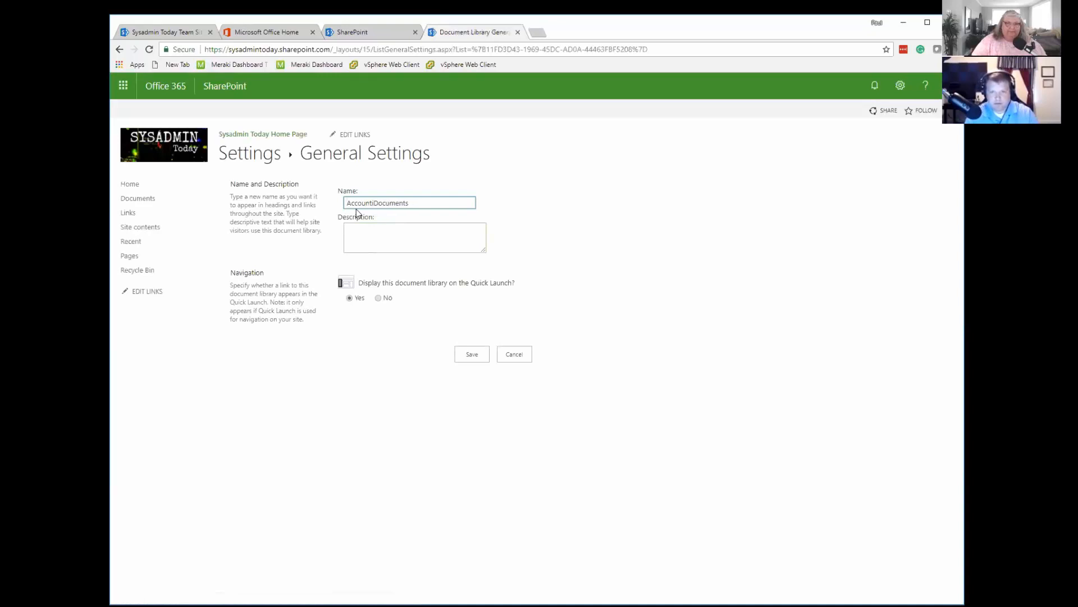
pyautogui.write('ng')
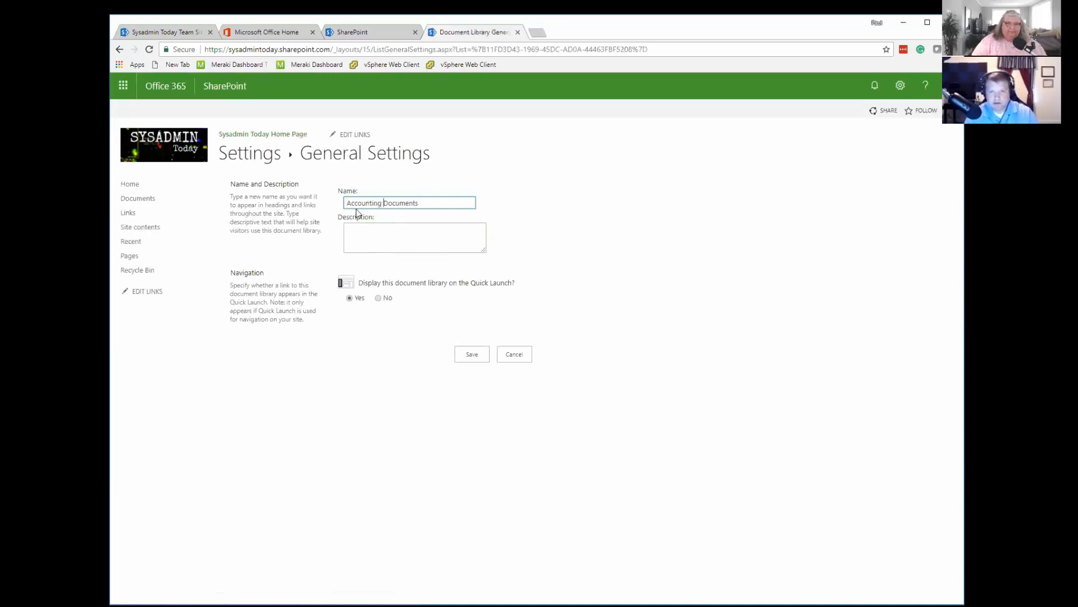
pyautogui.click(477, 358)
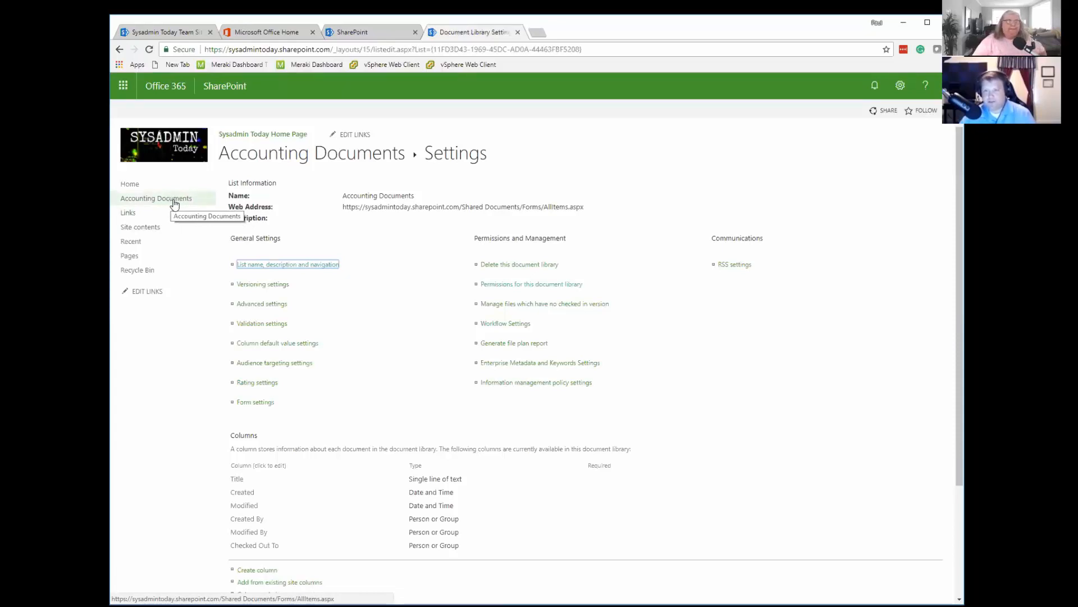
# Go from the site settings to People and Groups and show the full list of the site's groups.
pyautogui.click(901, 85)
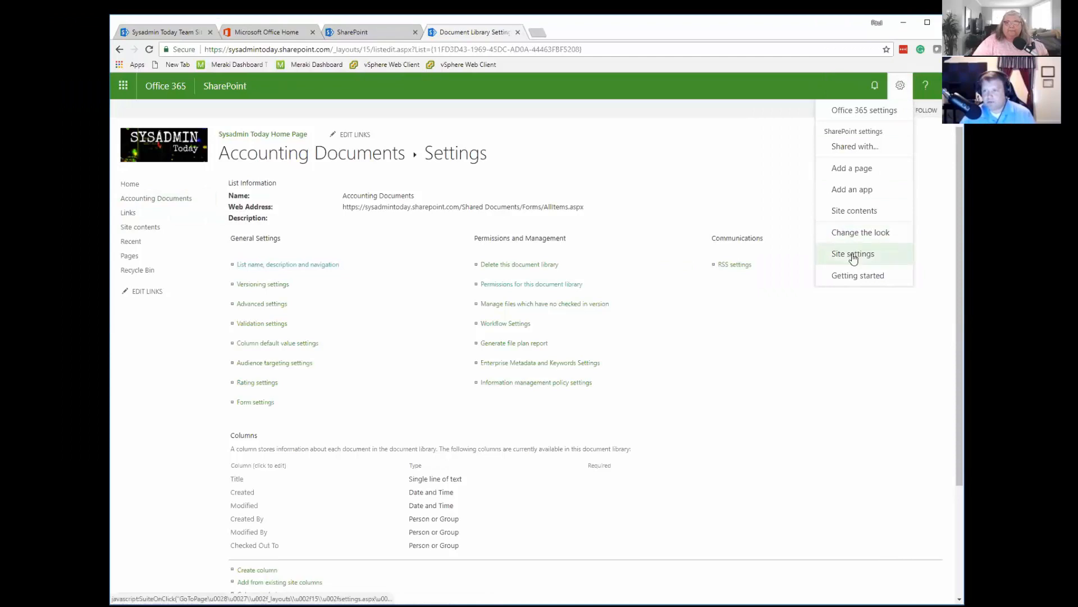
pyautogui.click(852, 253)
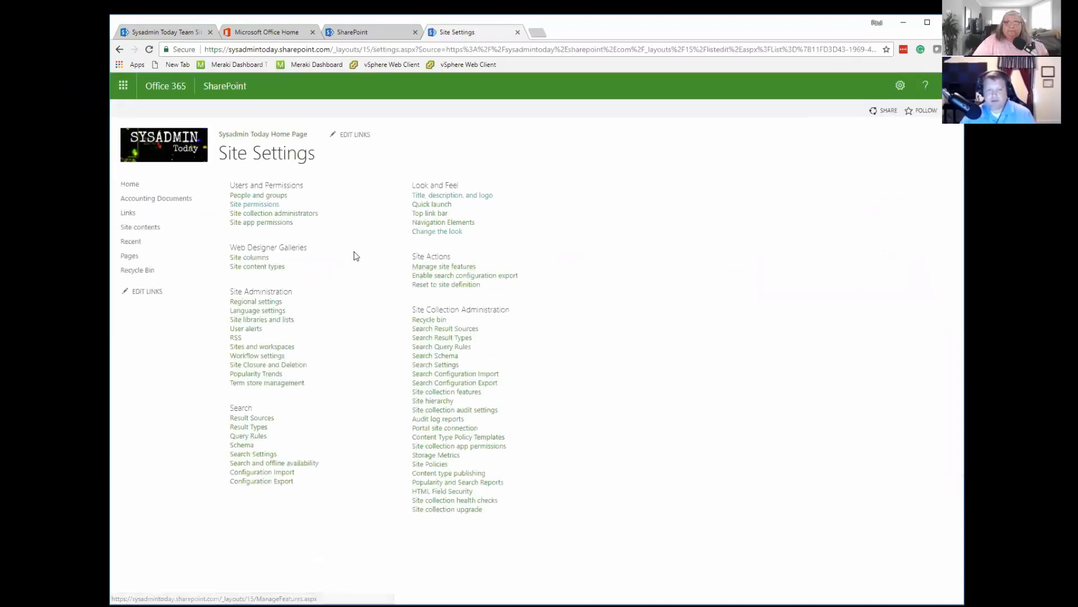
pyautogui.click(265, 197)
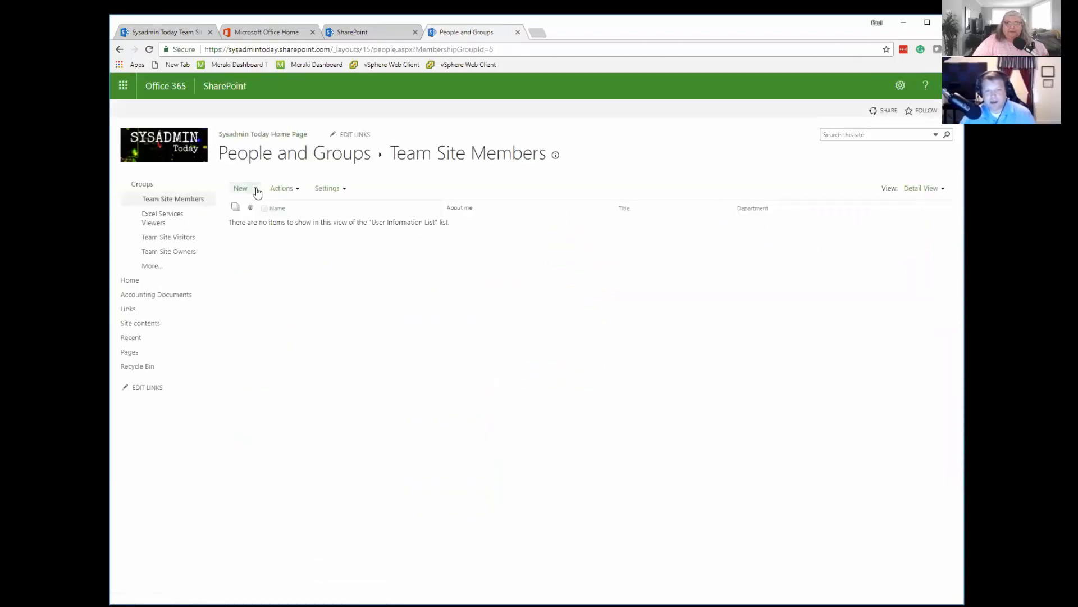
pyautogui.click(255, 191)
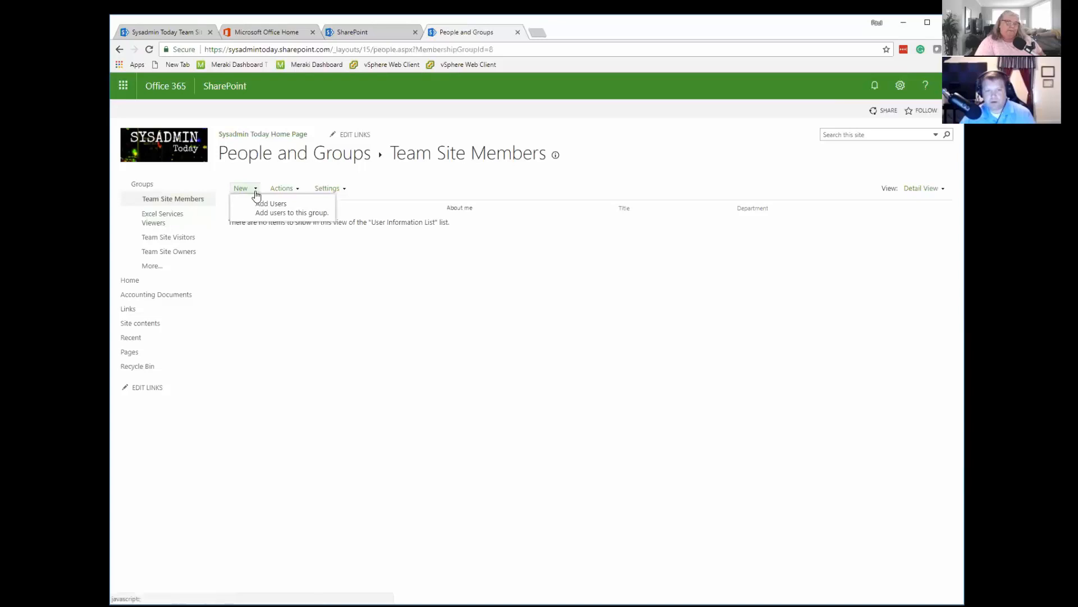
pyautogui.click(155, 267)
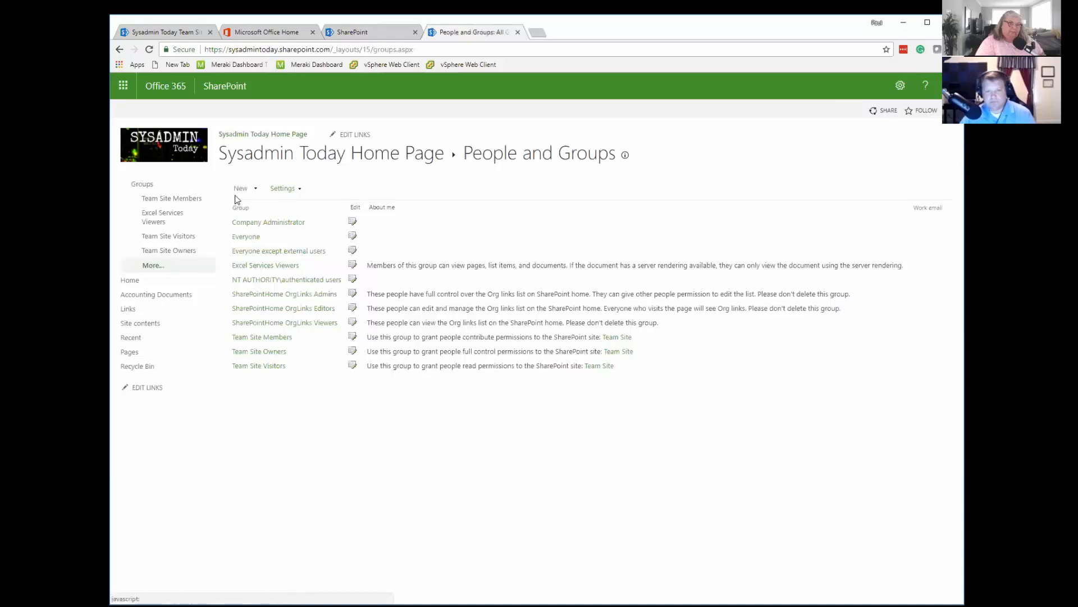
# Create a new group named Accounting Documents Edit with the Edit permission level on the site.
pyautogui.click(258, 191)
pyautogui.click(275, 207)
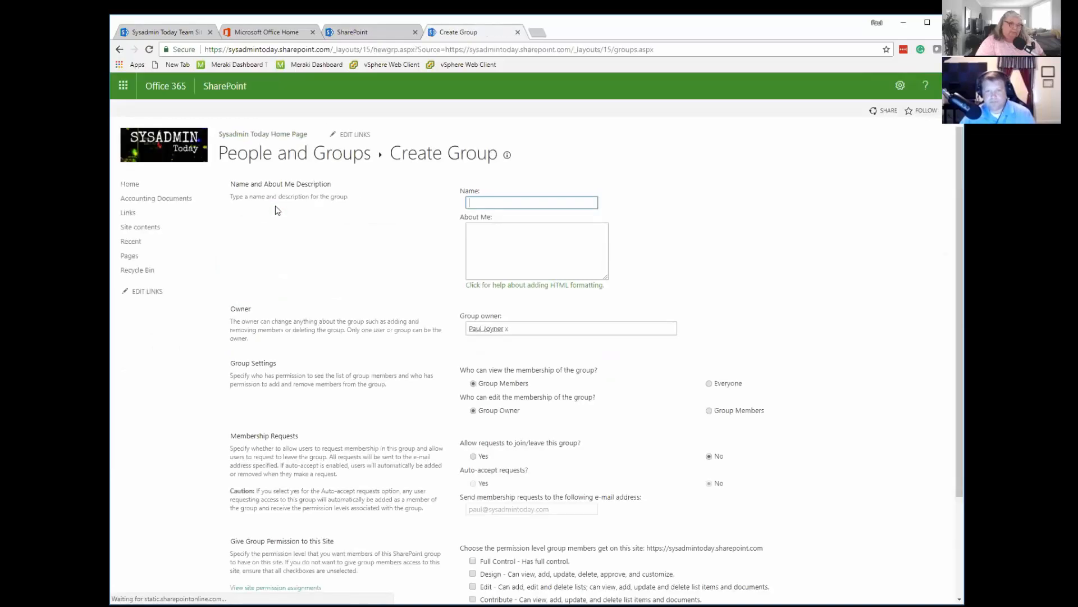
pyautogui.click(523, 202)
pyautogui.write('Accounting Documents Edit')
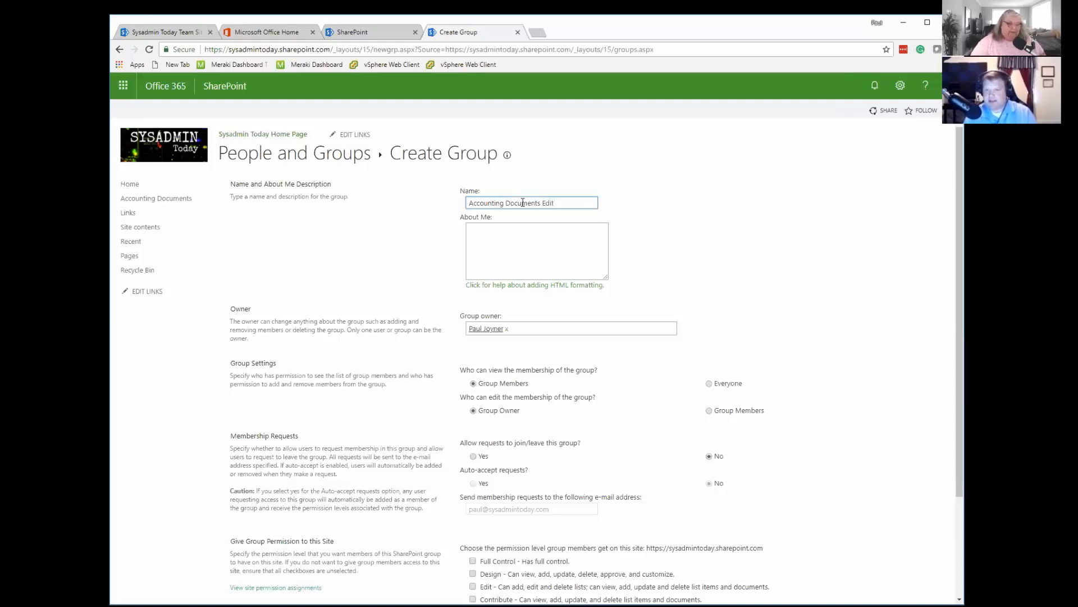
pyautogui.scroll(-1, 521, 318)
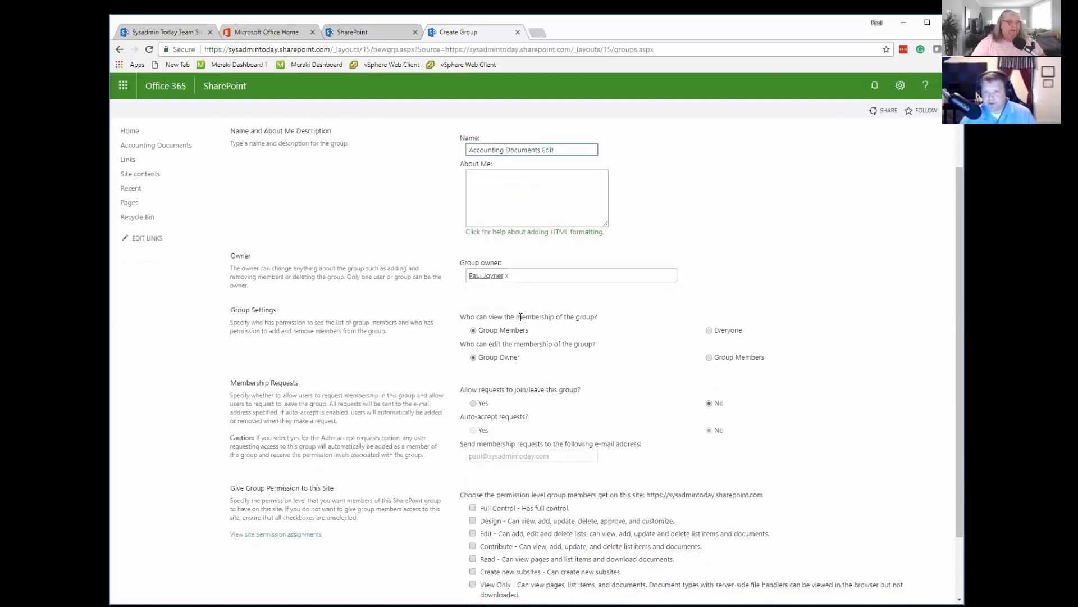
pyautogui.click(521, 201)
pyautogui.scroll(-1, 544, 301)
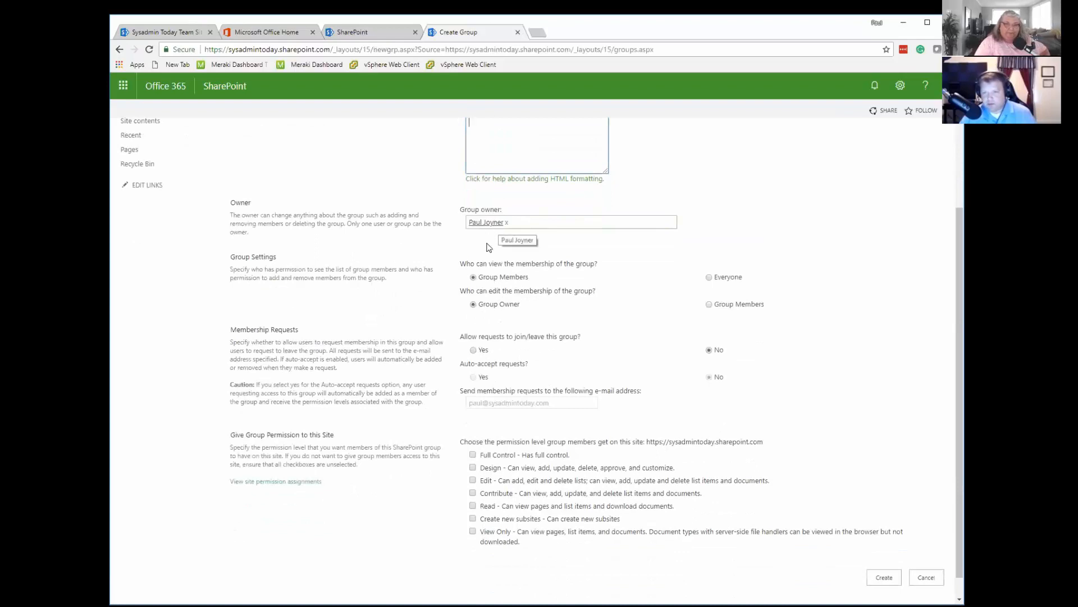
pyautogui.scroll(-1, 512, 420)
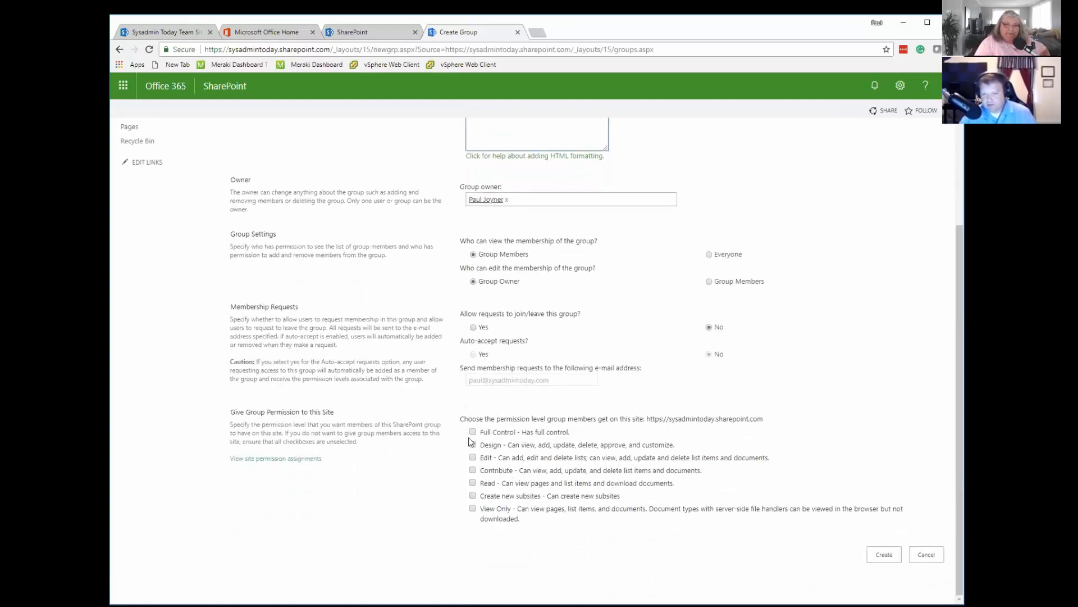
pyautogui.click(473, 458)
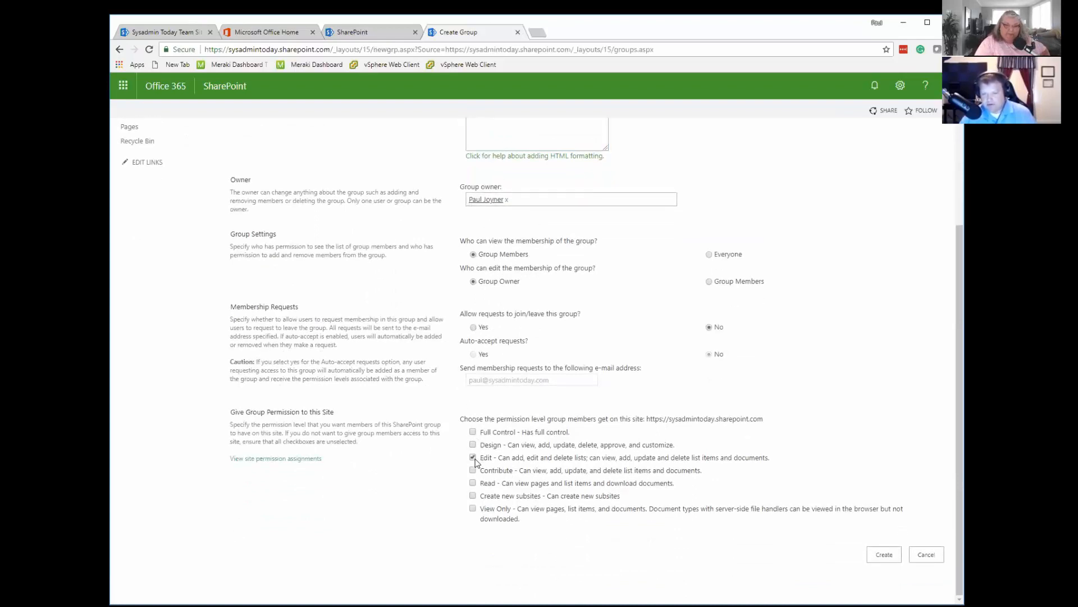
pyautogui.click(884, 555)
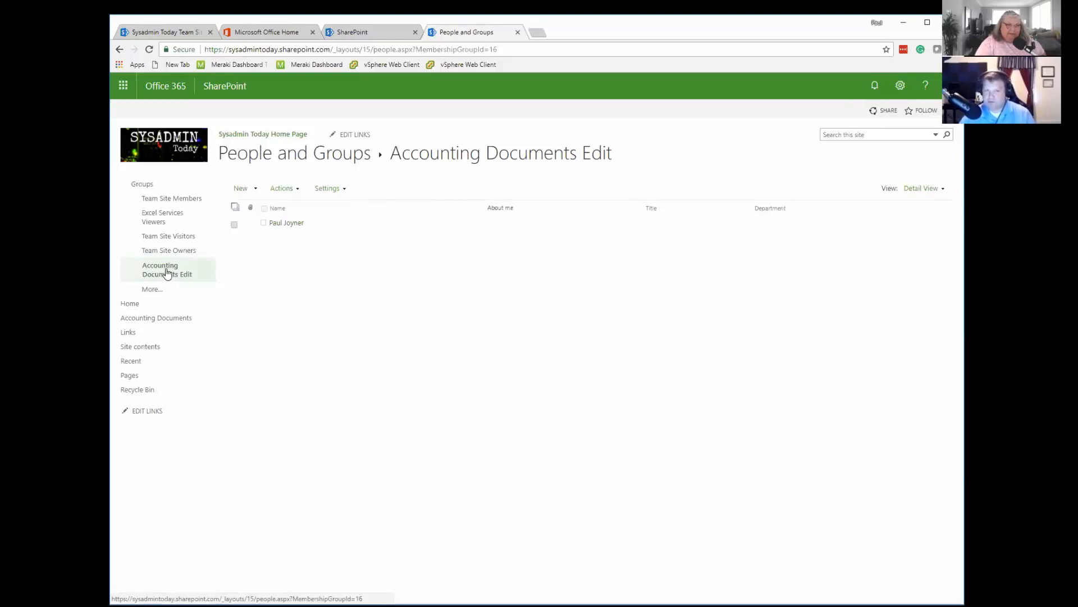
# Open the Accounting Documents library's settings and go to the permissions for this document library.
pyautogui.click(172, 320)
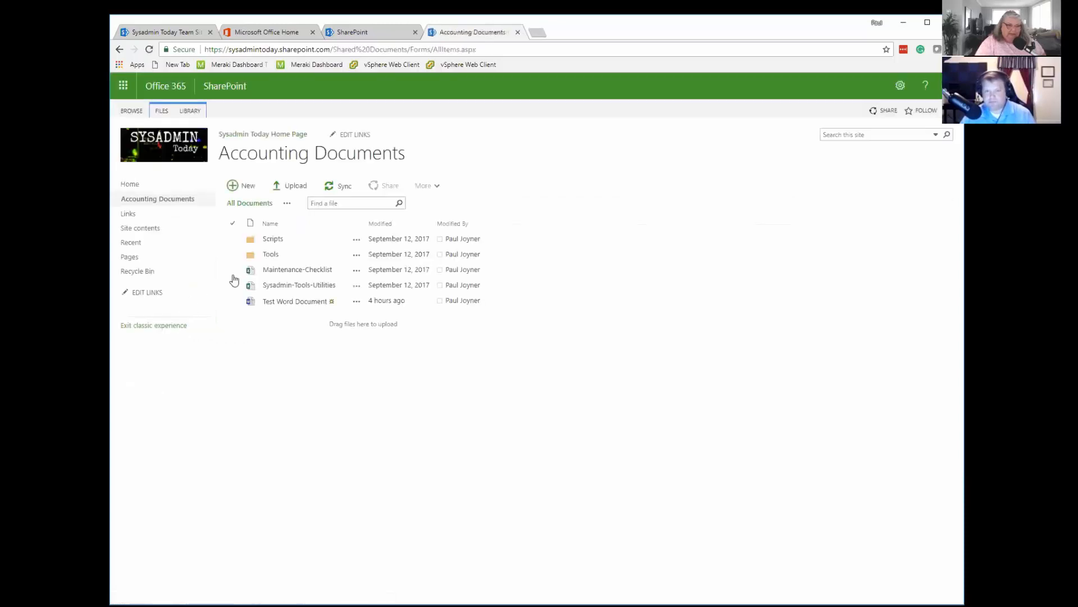
pyautogui.click(190, 110)
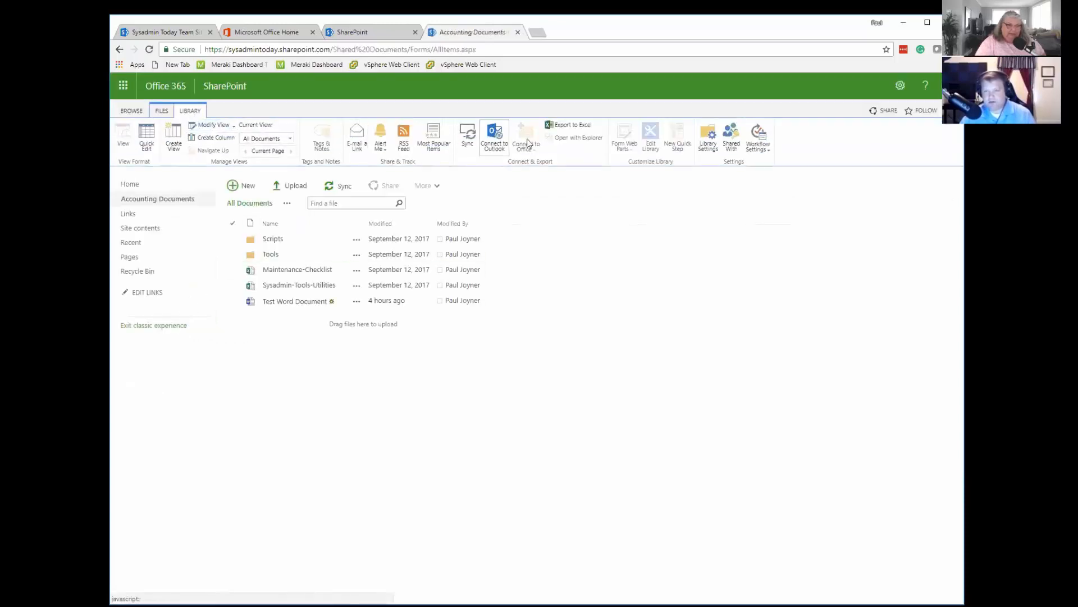
pyautogui.click(707, 135)
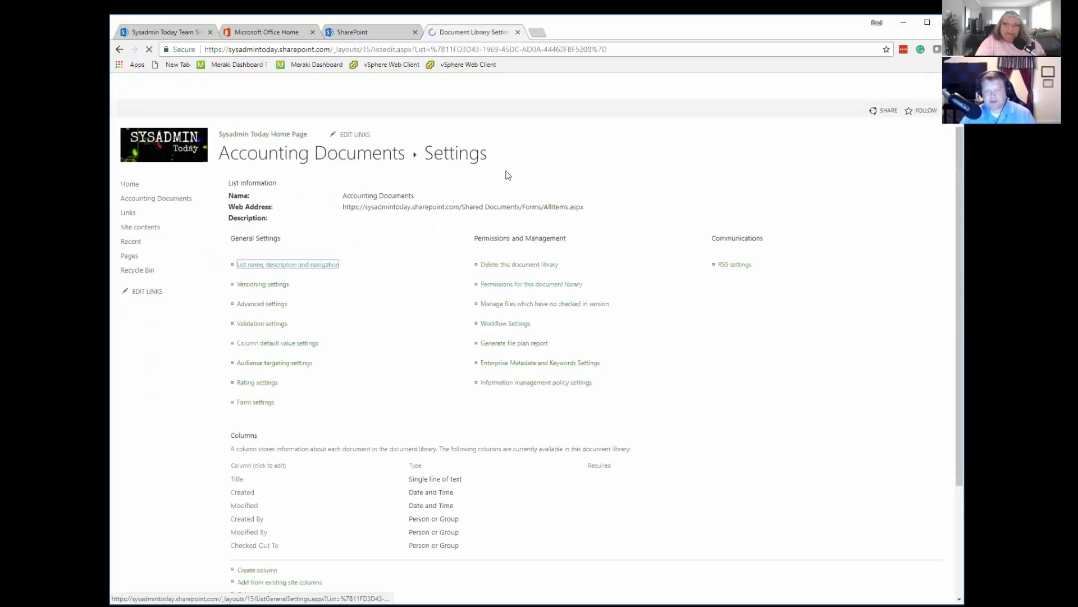
pyautogui.scroll(-1, 404, 296)
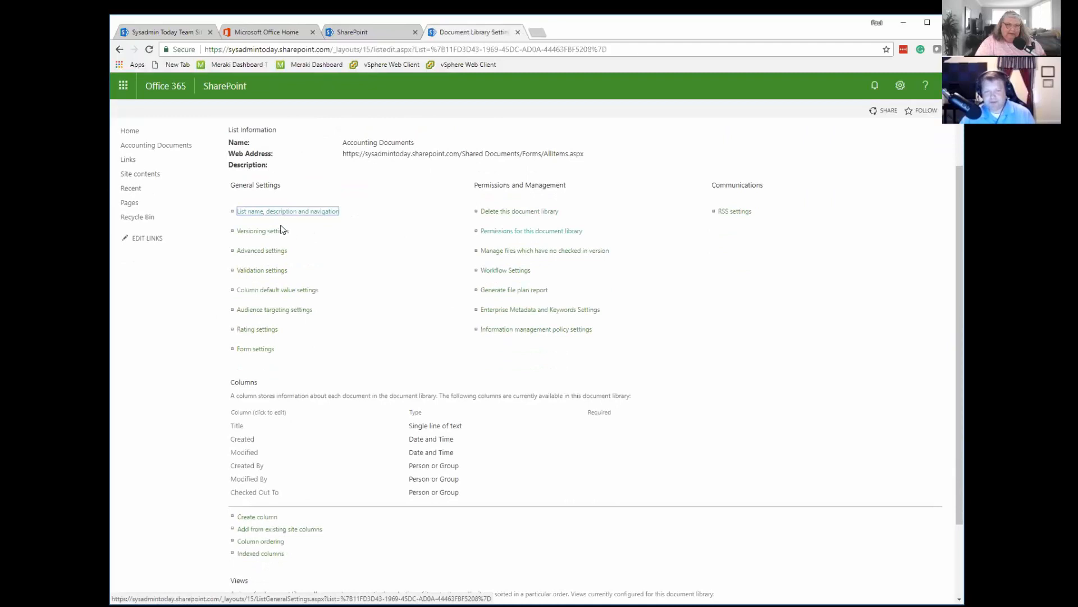
pyautogui.click(514, 231)
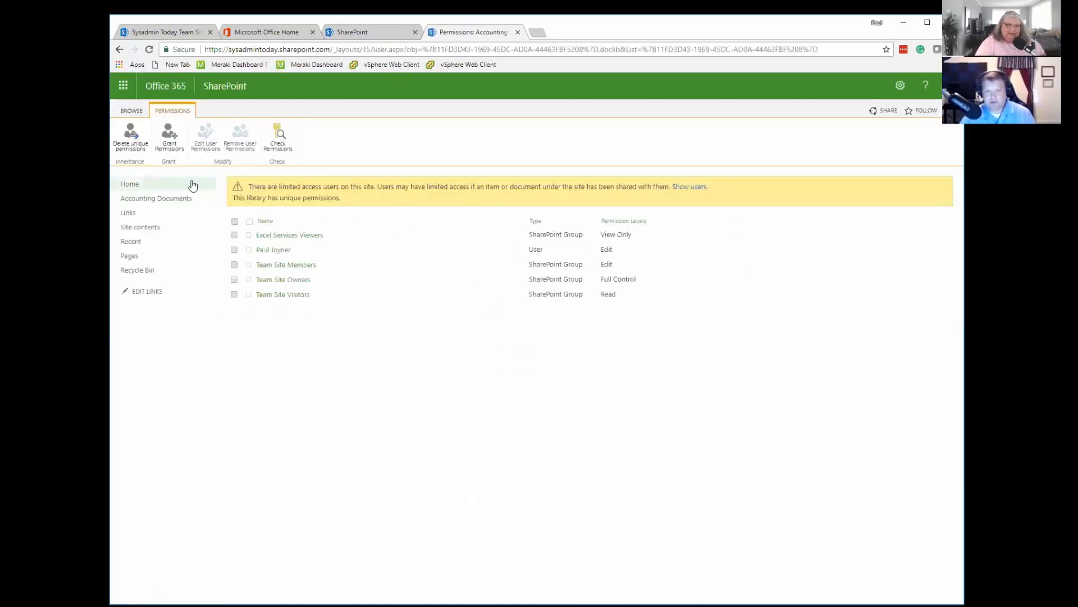
# Share the Accounting Documents library with the Accounting Documents Edit group at the Edit level, without sending an email invitation.
pyautogui.click(170, 137)
pyautogui.write('a')
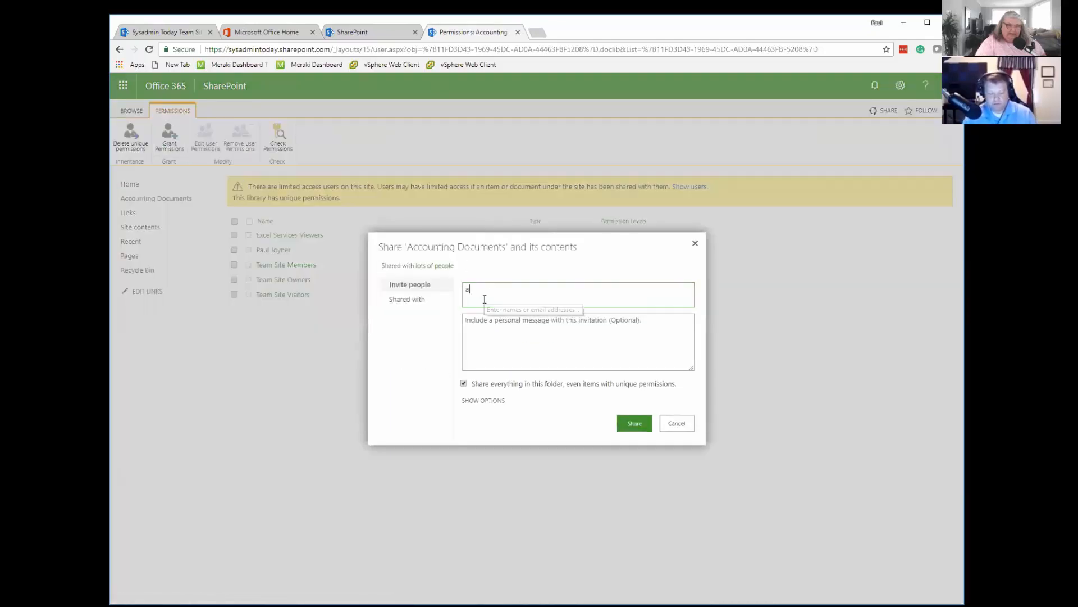
pyautogui.write('ccounting')
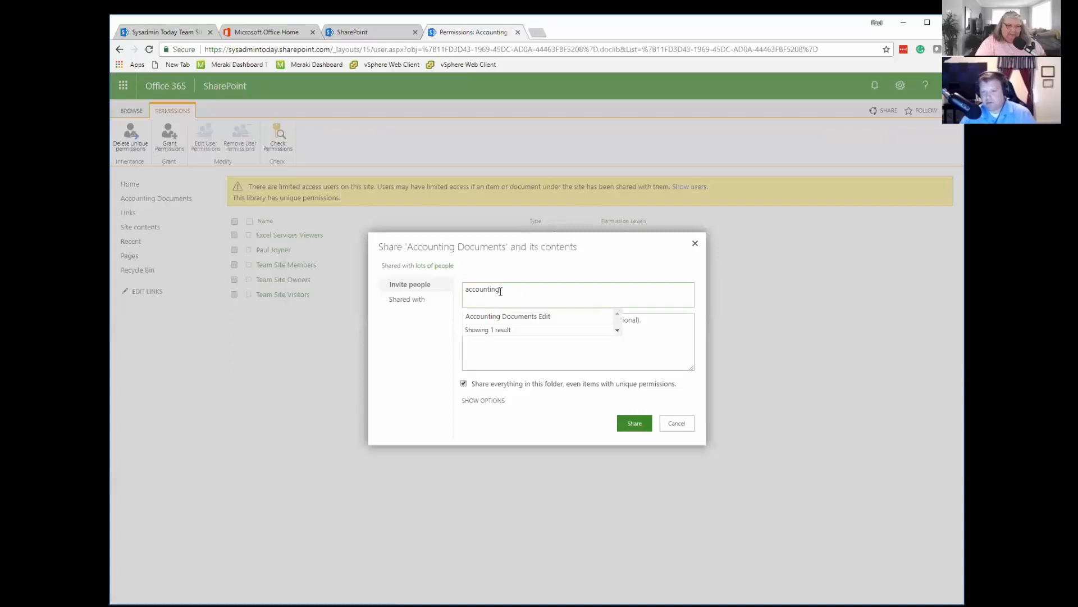
pyautogui.click(539, 318)
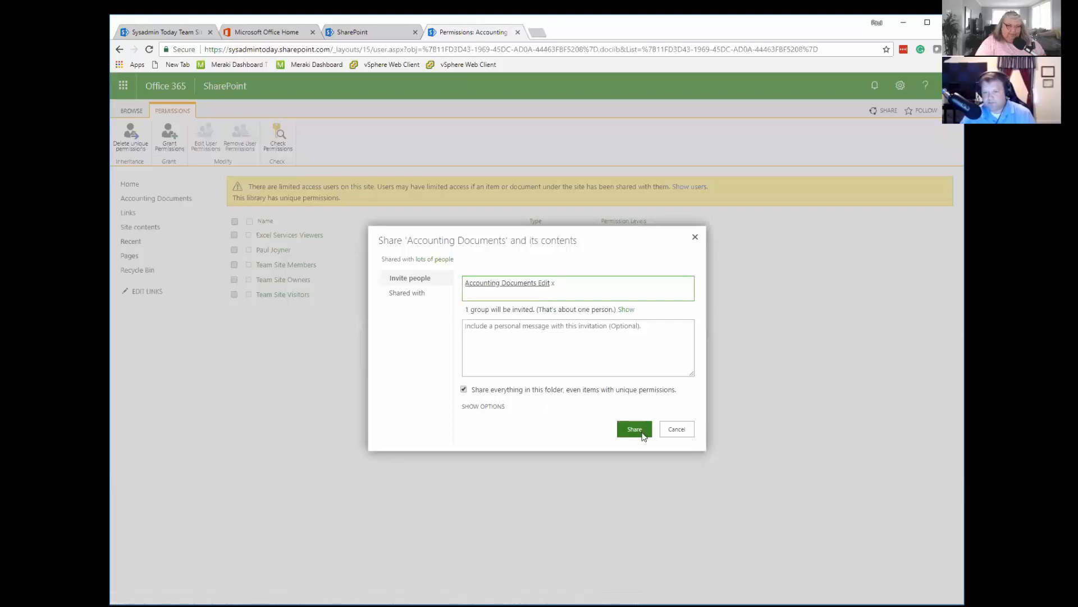
pyautogui.click(486, 410)
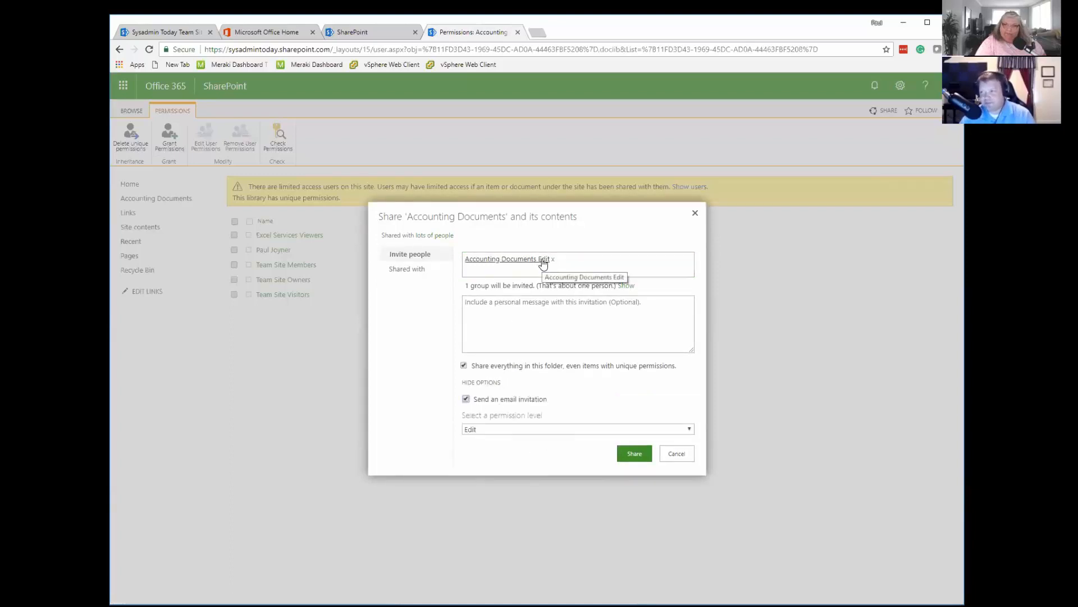
pyautogui.click(466, 400)
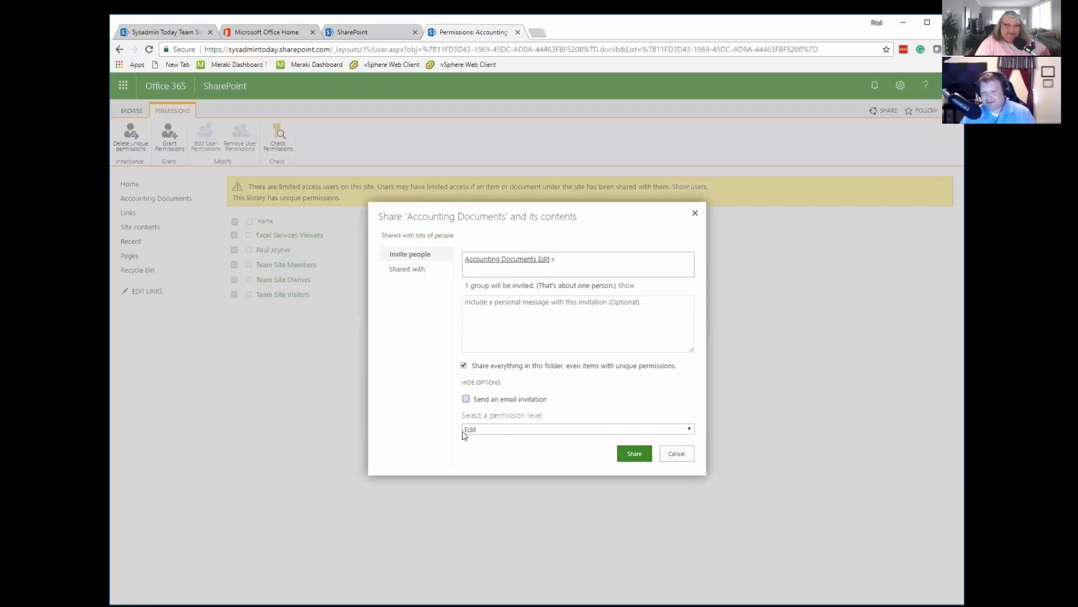
pyautogui.click(634, 455)
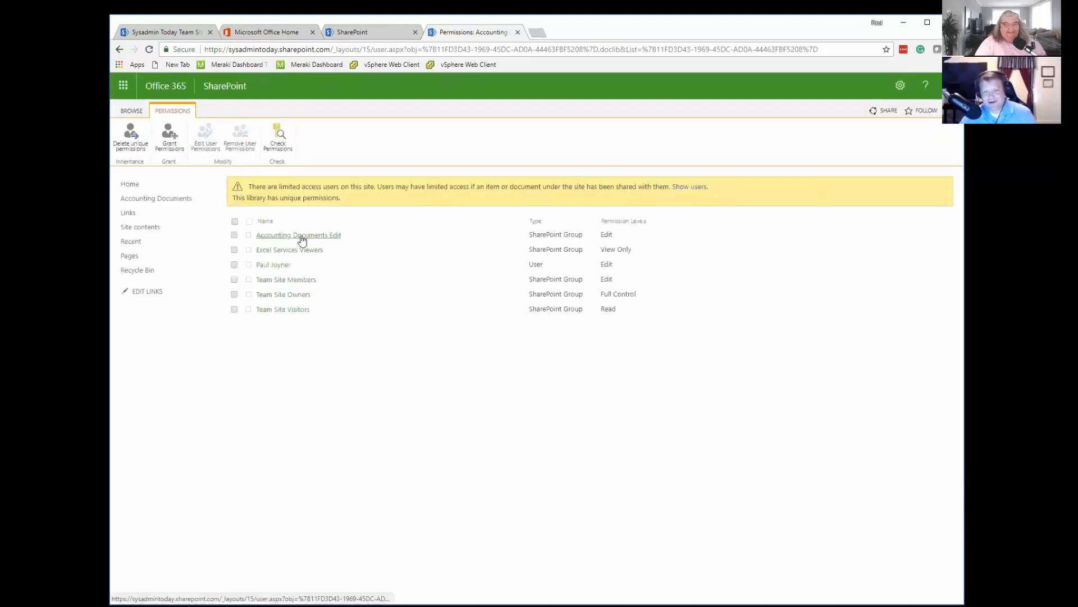
# Remove the individual user's permissions from the Accounting Documents library and return to the site's home page.
pyautogui.click(234, 265)
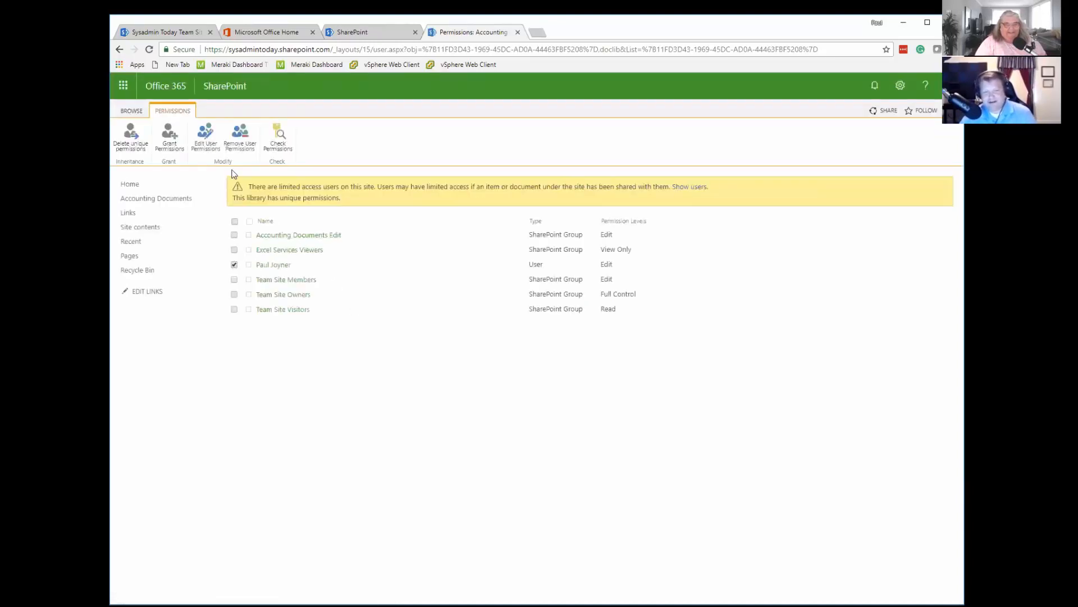
pyautogui.click(240, 136)
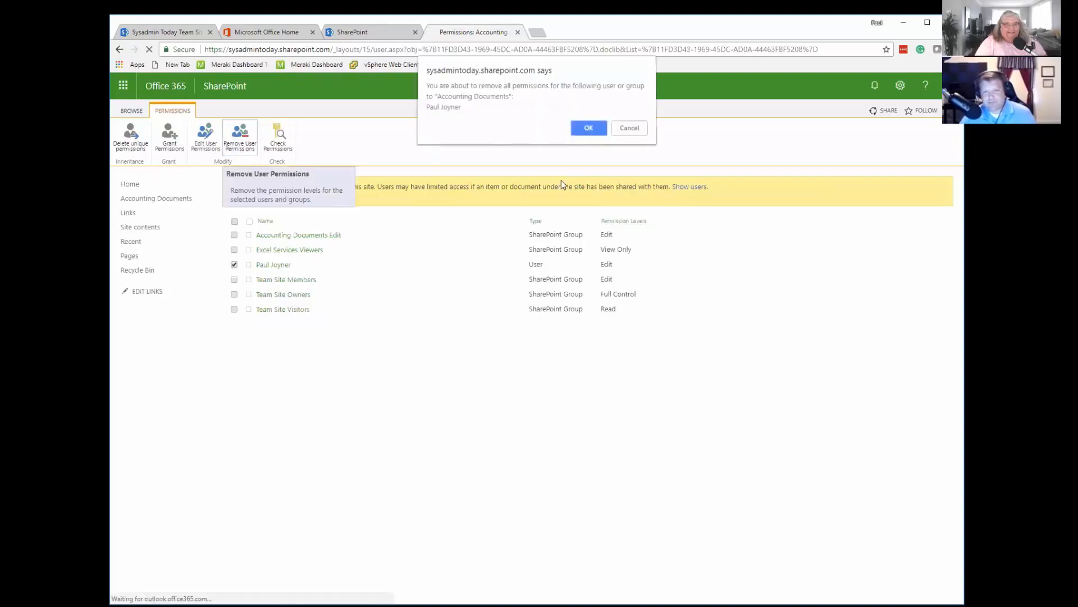
pyautogui.click(588, 128)
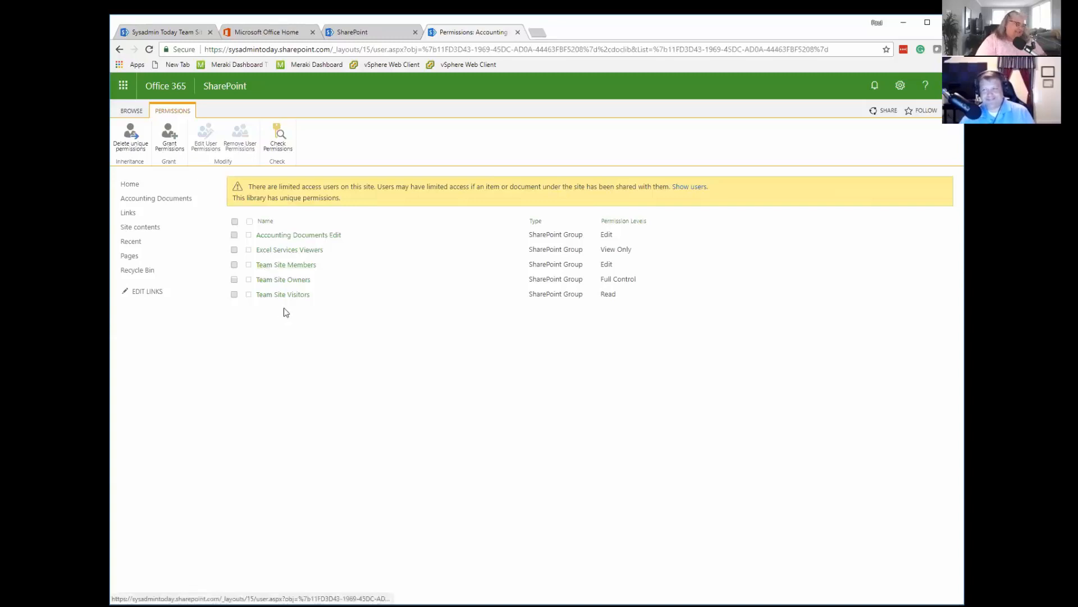
pyautogui.click(132, 186)
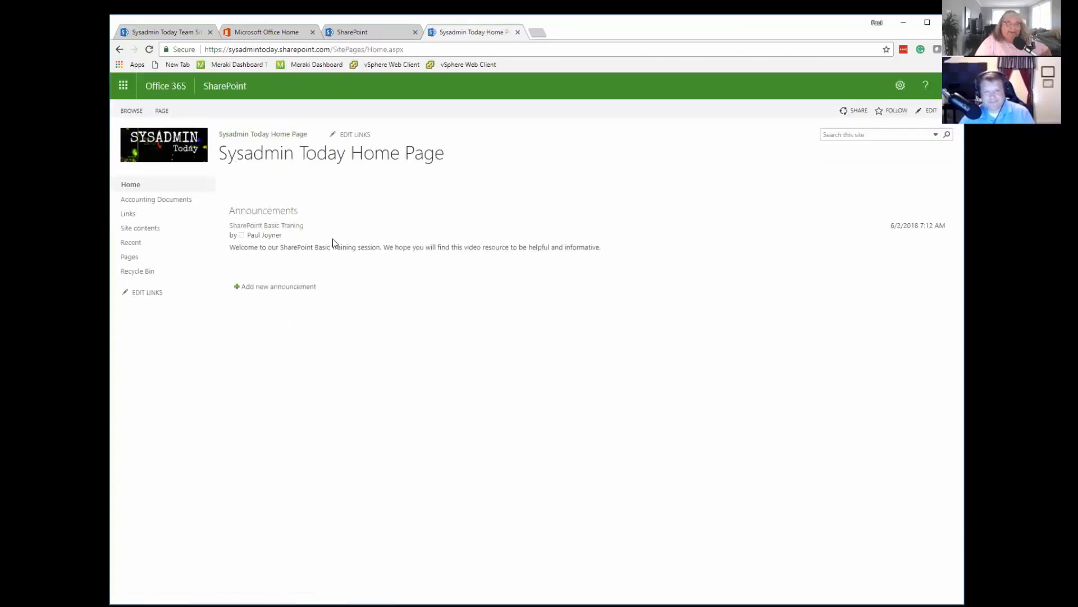
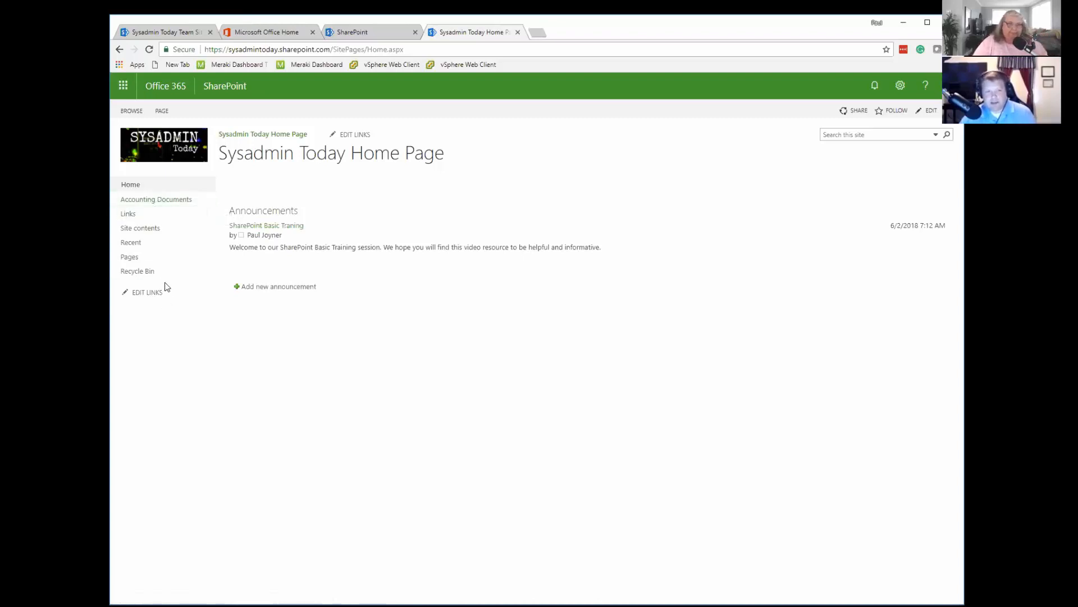
# Add a new Document Library app named Service Documents to the site.
pyautogui.click(138, 229)
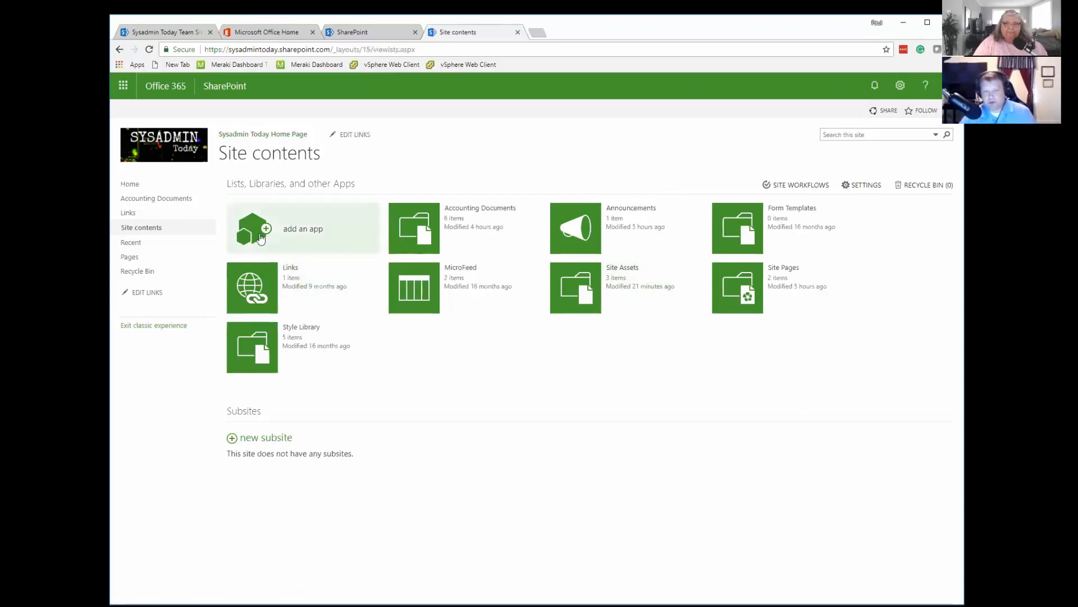
pyautogui.click(275, 228)
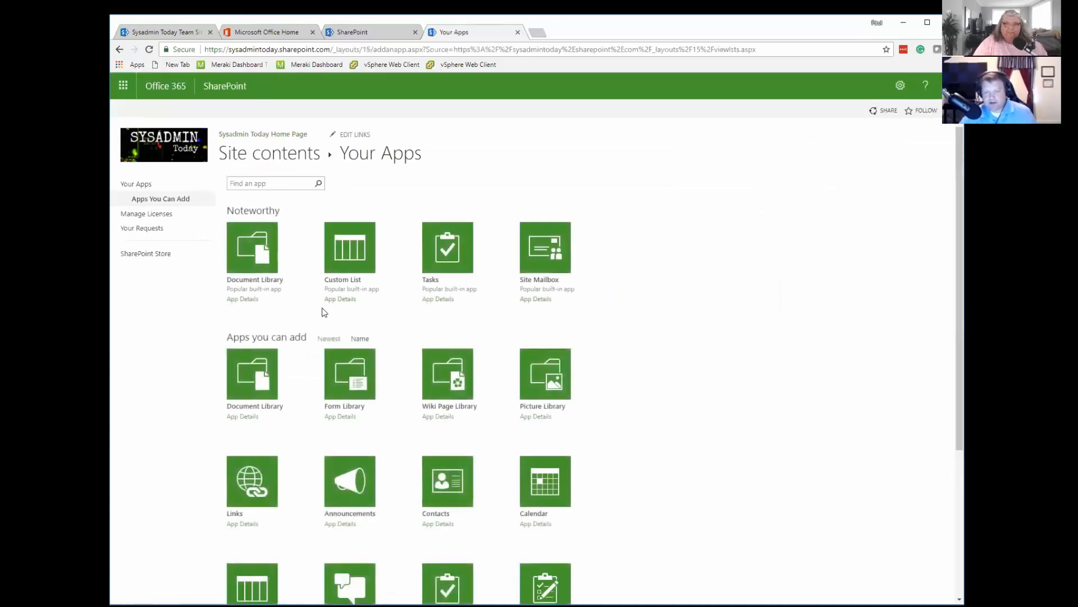
pyautogui.scroll(-1, 321, 311)
pyautogui.scroll(-2, 326, 314)
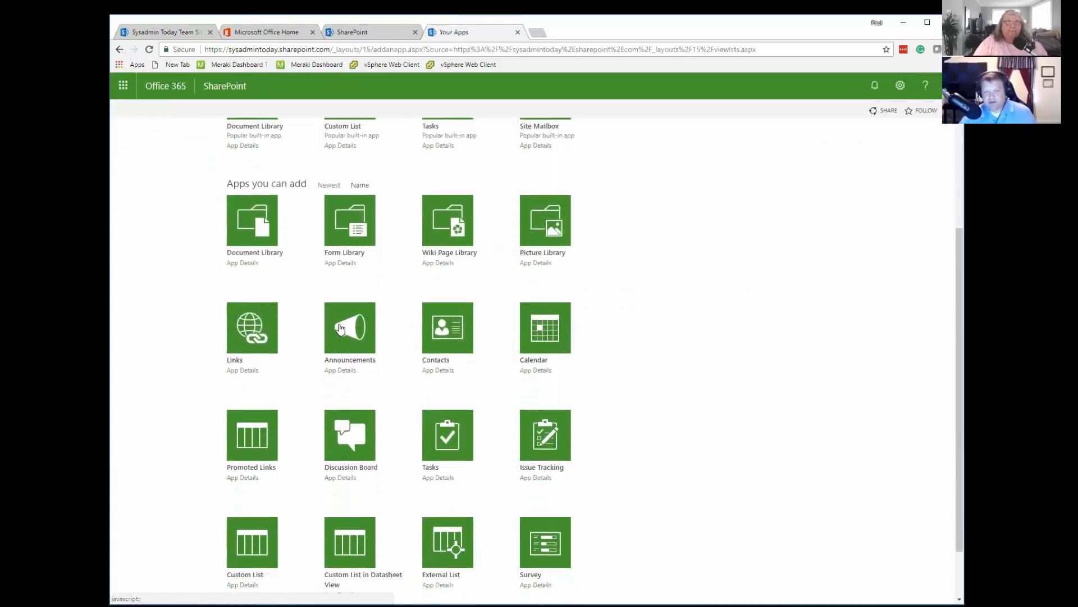
pyautogui.scroll(3, 340, 328)
pyautogui.scroll(-3, 340, 329)
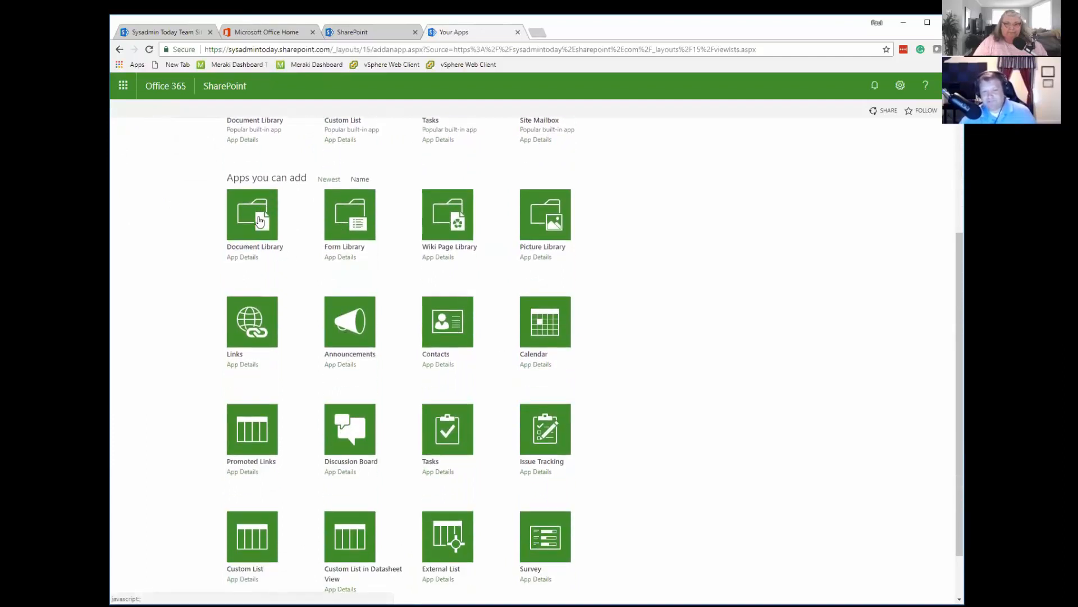
pyautogui.click(260, 220)
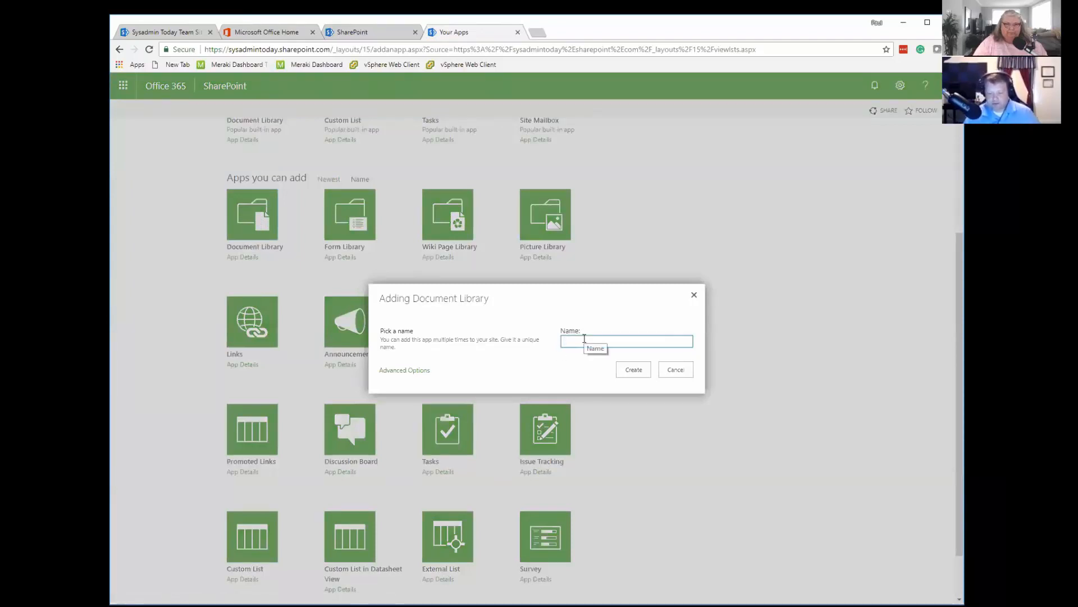
pyautogui.write('Service Documents')
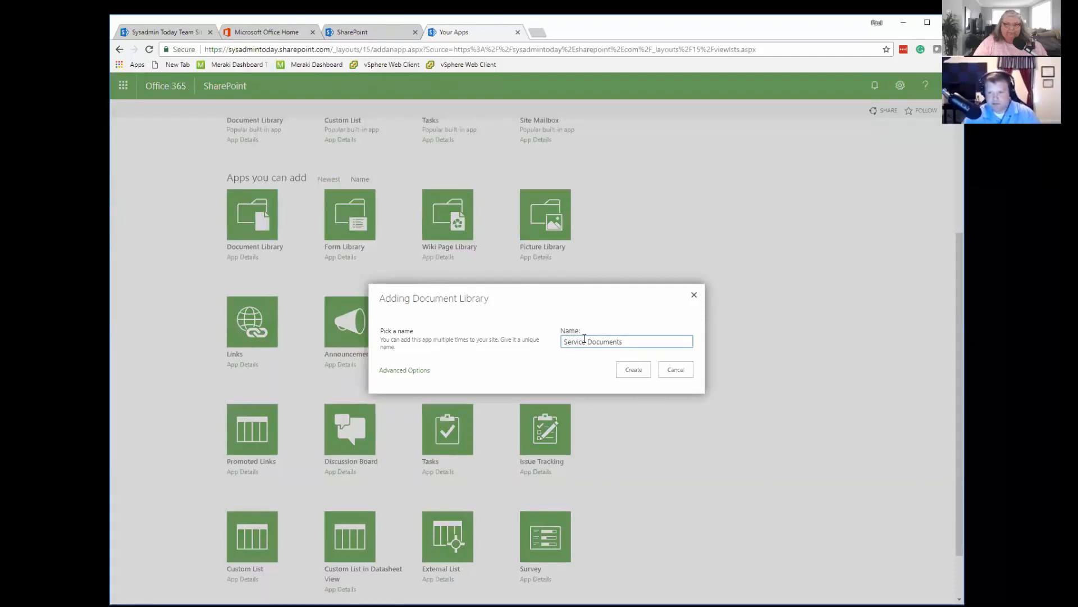
pyautogui.click(635, 371)
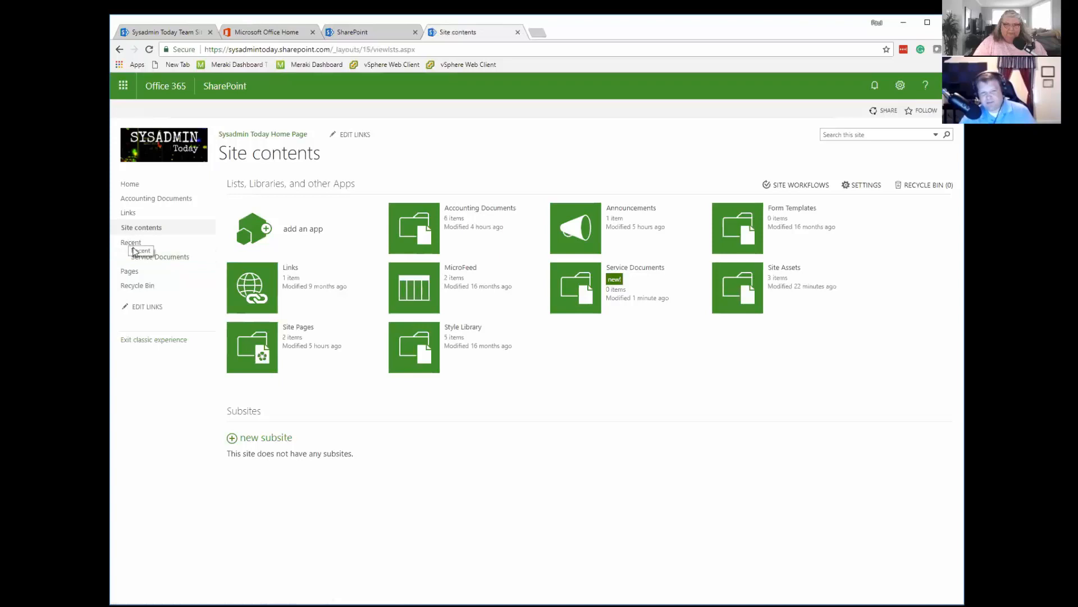
# Move the Service Documents link directly below Accounting Documents in the site navigation and save the new order.
pyautogui.click(145, 308)
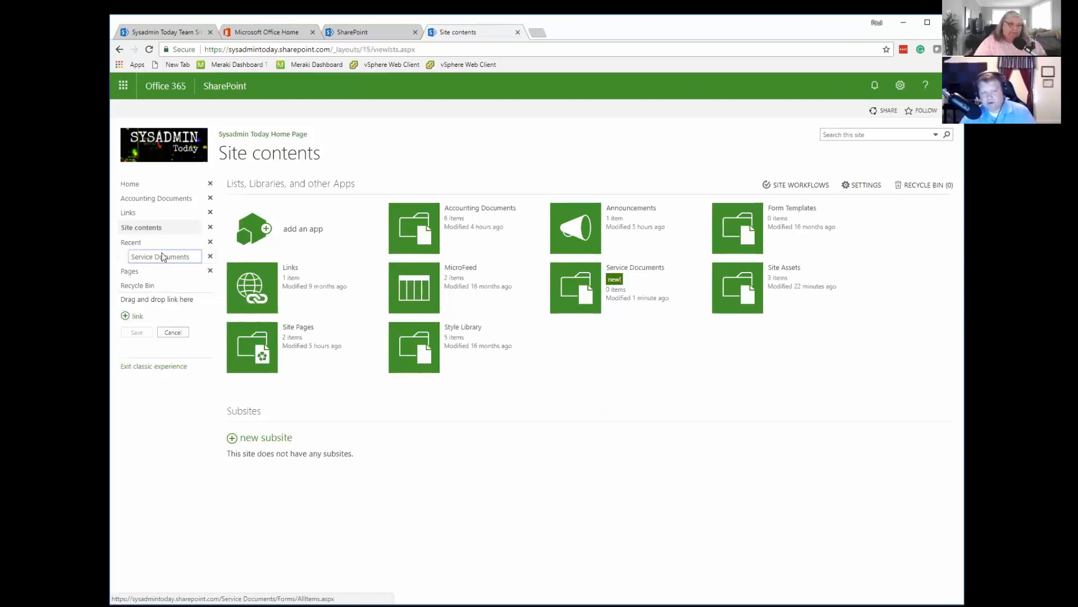
pyautogui.moveTo(162, 257); pyautogui.dragTo(140, 209)
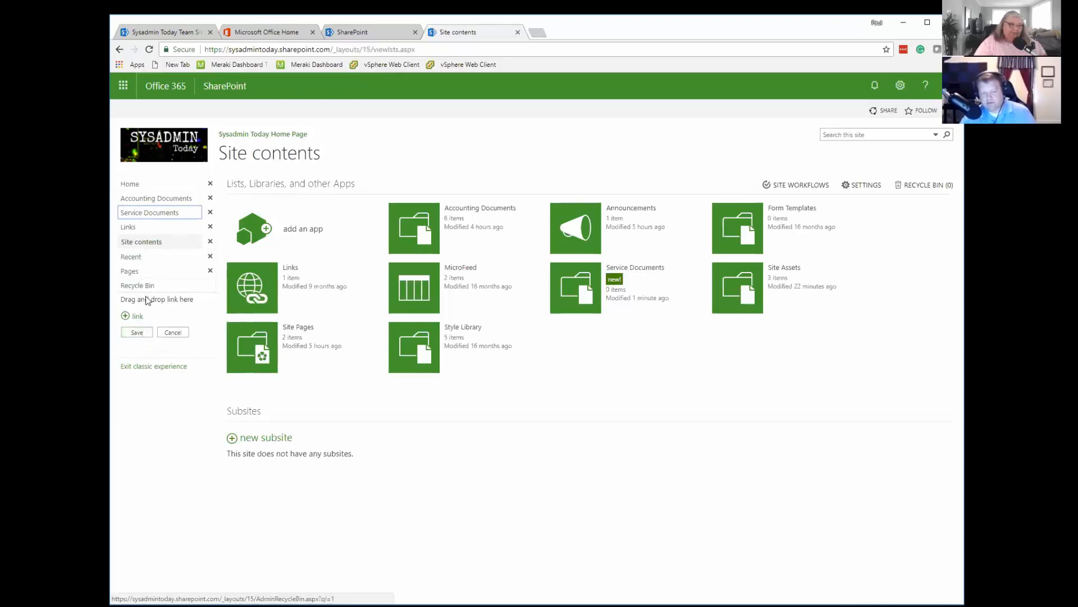
pyautogui.click(137, 332)
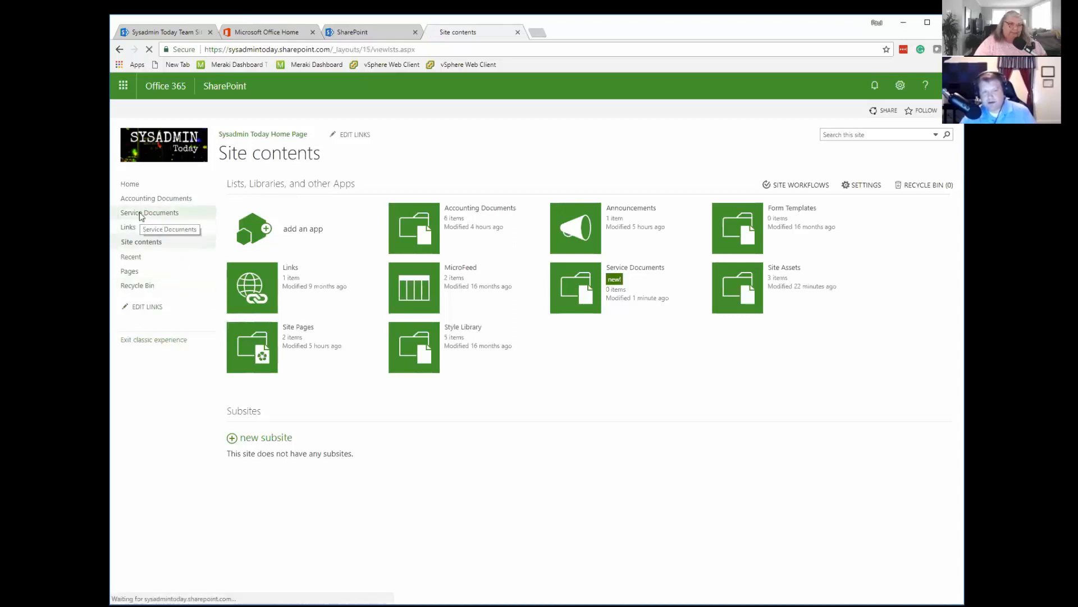
# Stop the Service Documents library from inheriting its parent site's permissions so that it has unique permissions.
pyautogui.click(141, 217)
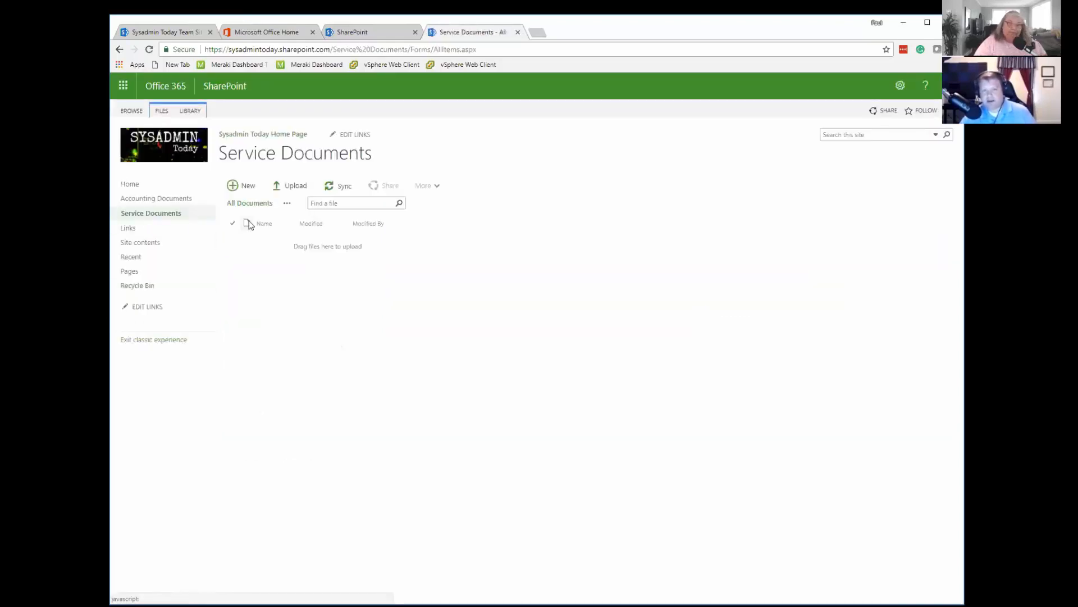
pyautogui.click(194, 111)
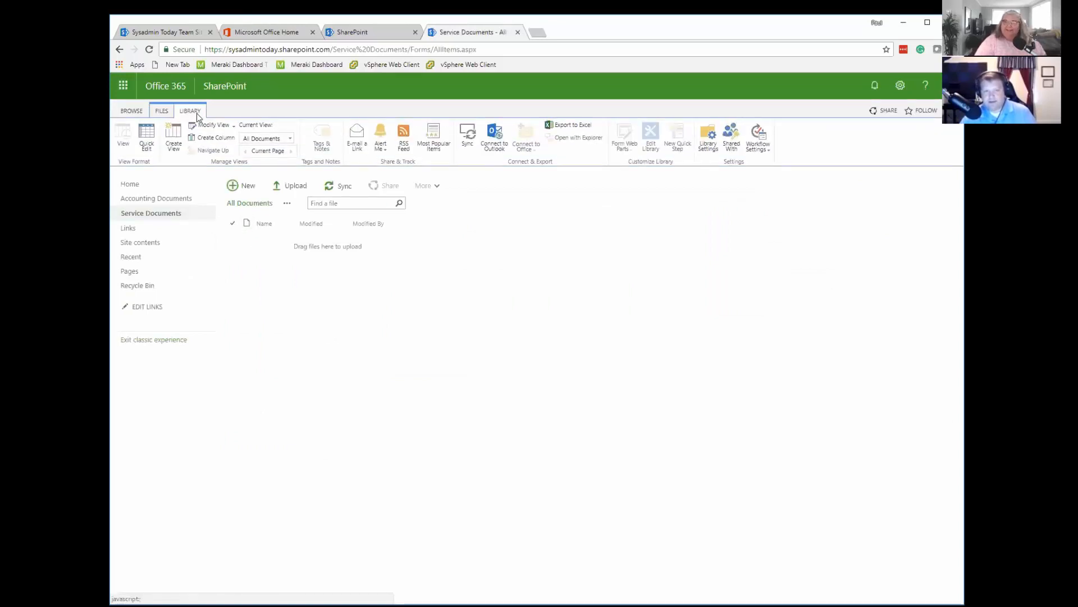
pyautogui.click(710, 146)
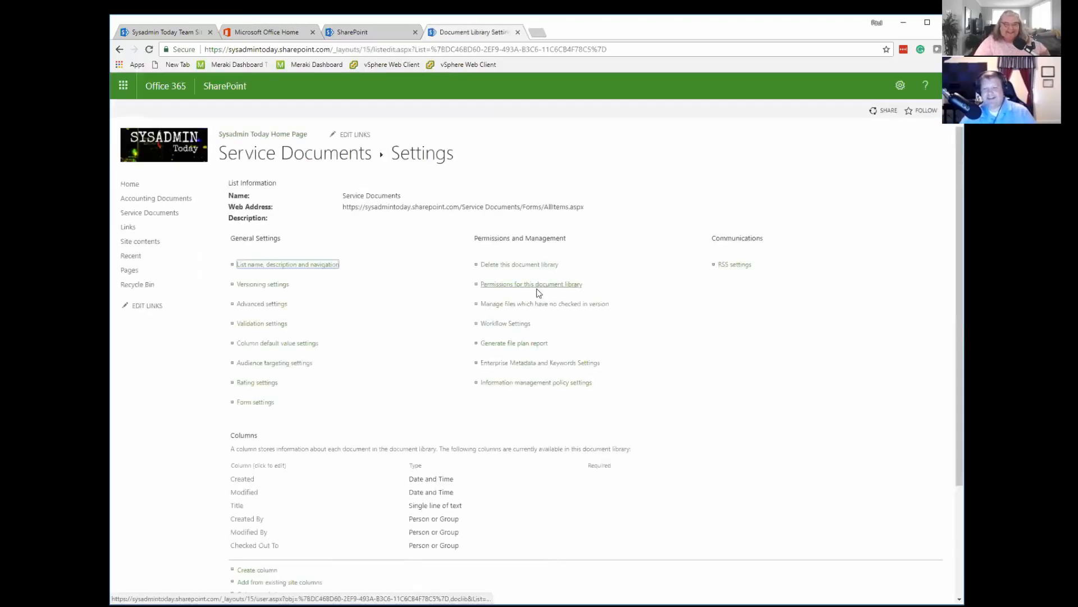
pyautogui.click(520, 284)
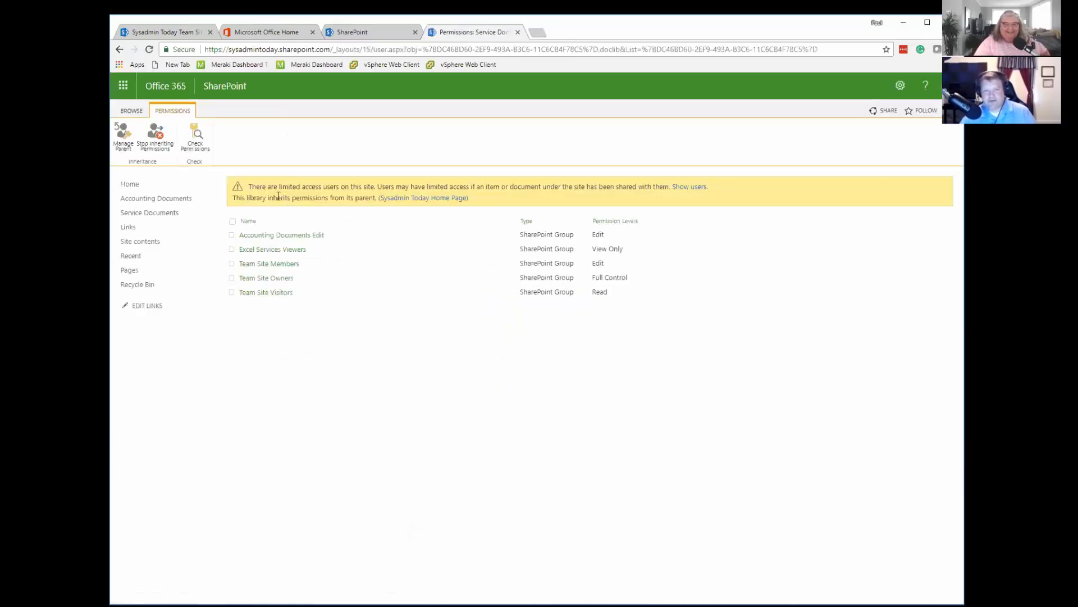
pyautogui.click(155, 140)
pyautogui.click(622, 127)
pyautogui.click(152, 145)
pyautogui.click(624, 130)
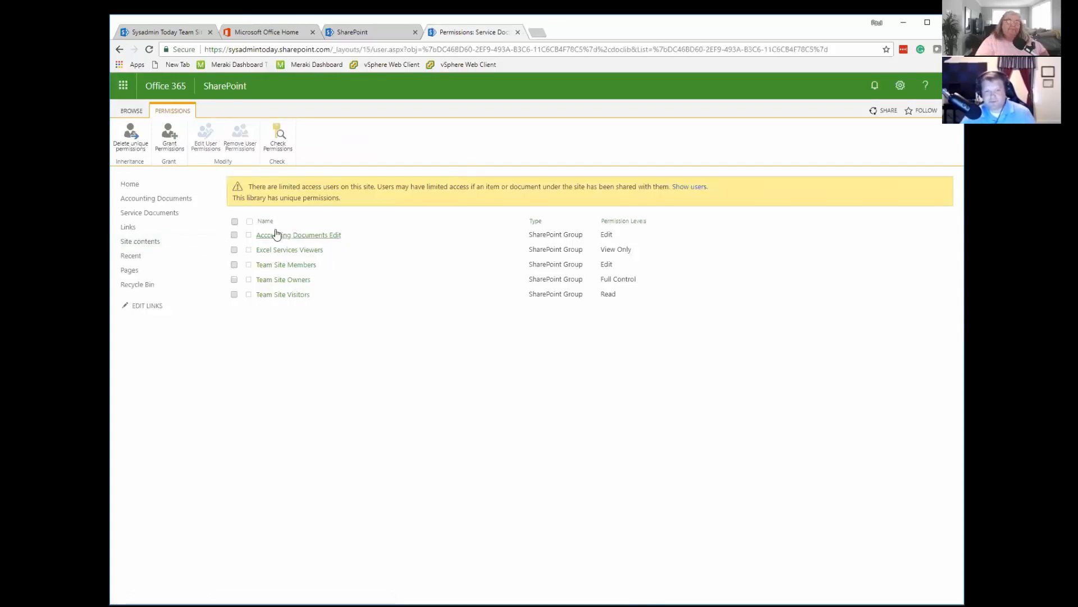
# In the Accounting Documents library's versioning settings, limit the number of major versions kept to 30 and save.
pyautogui.click(131, 185)
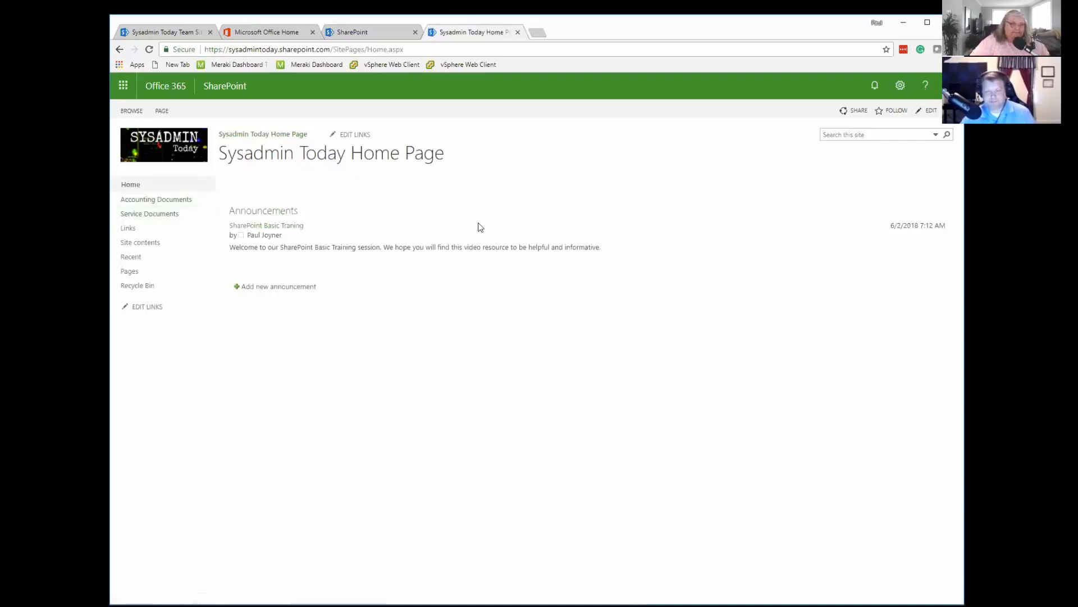
pyautogui.click(159, 200)
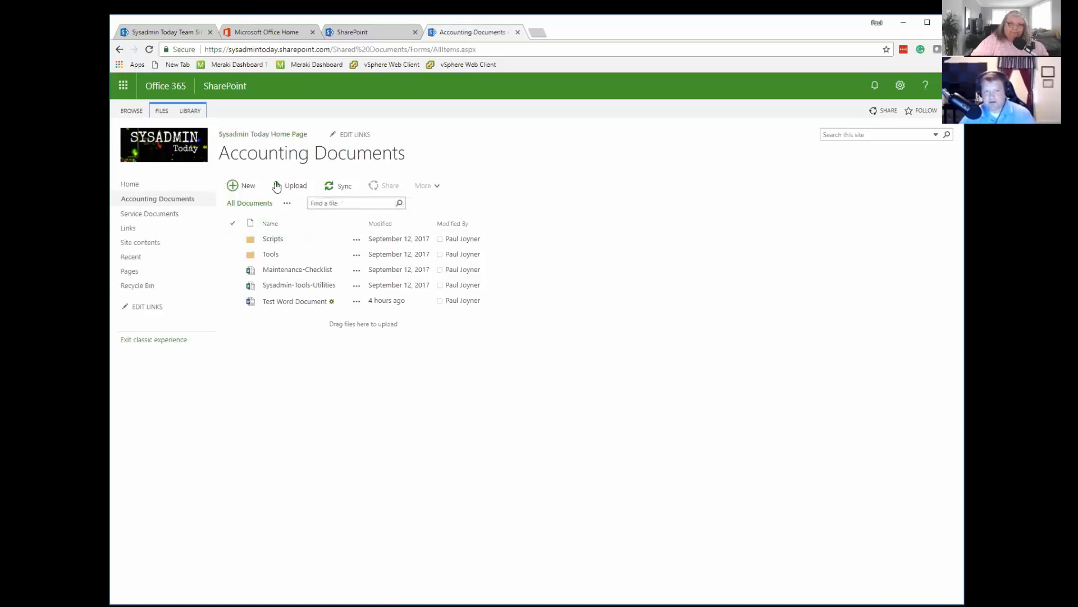
pyautogui.click(189, 111)
pyautogui.click(711, 136)
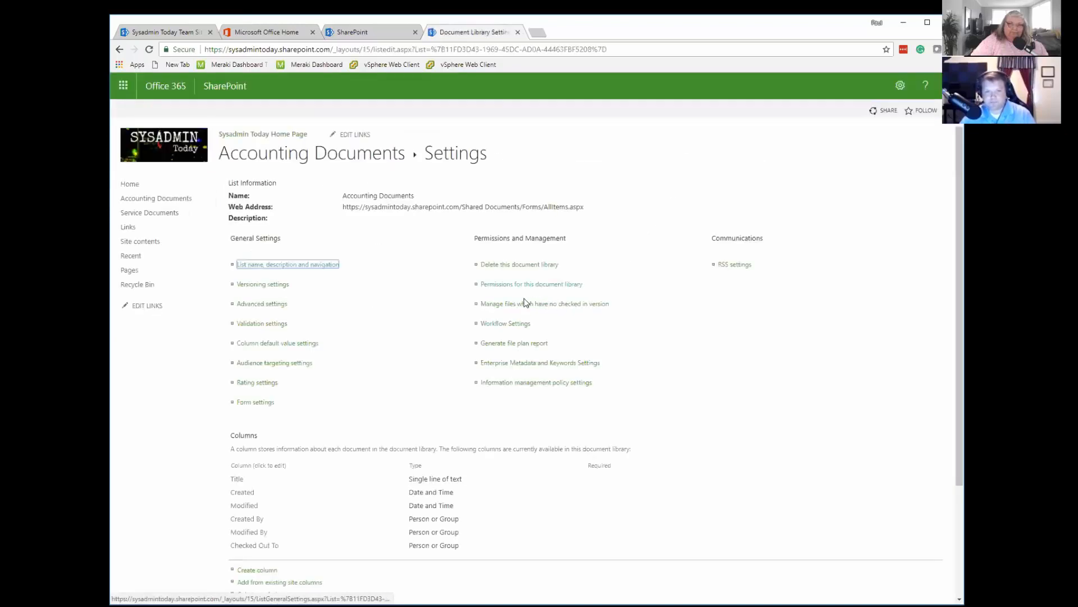
pyautogui.click(274, 288)
pyautogui.click(274, 289)
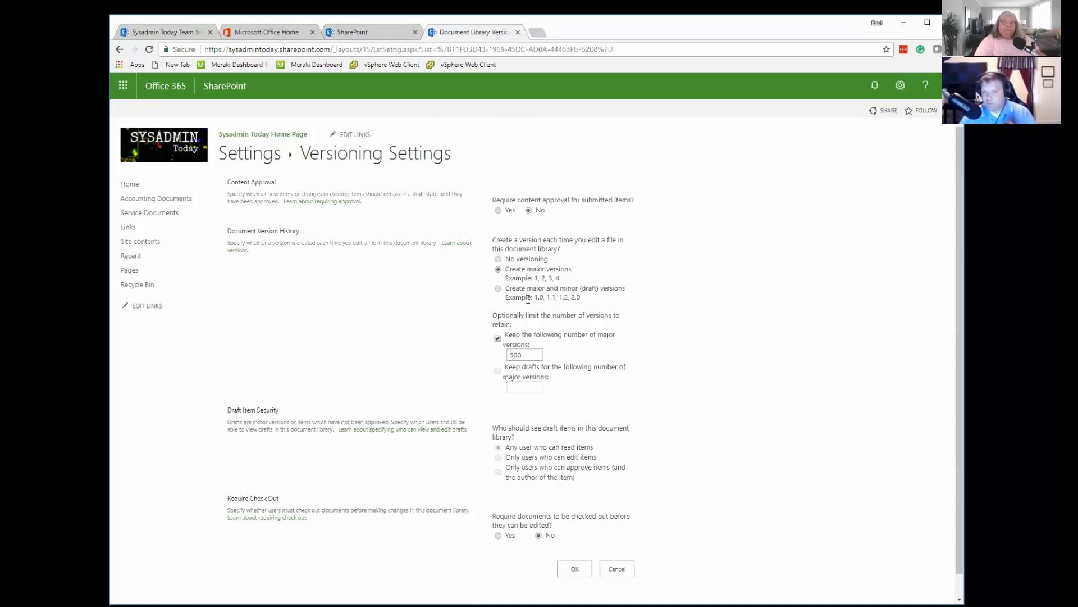
pyautogui.moveTo(560, 277); pyautogui.dragTo(512, 277)
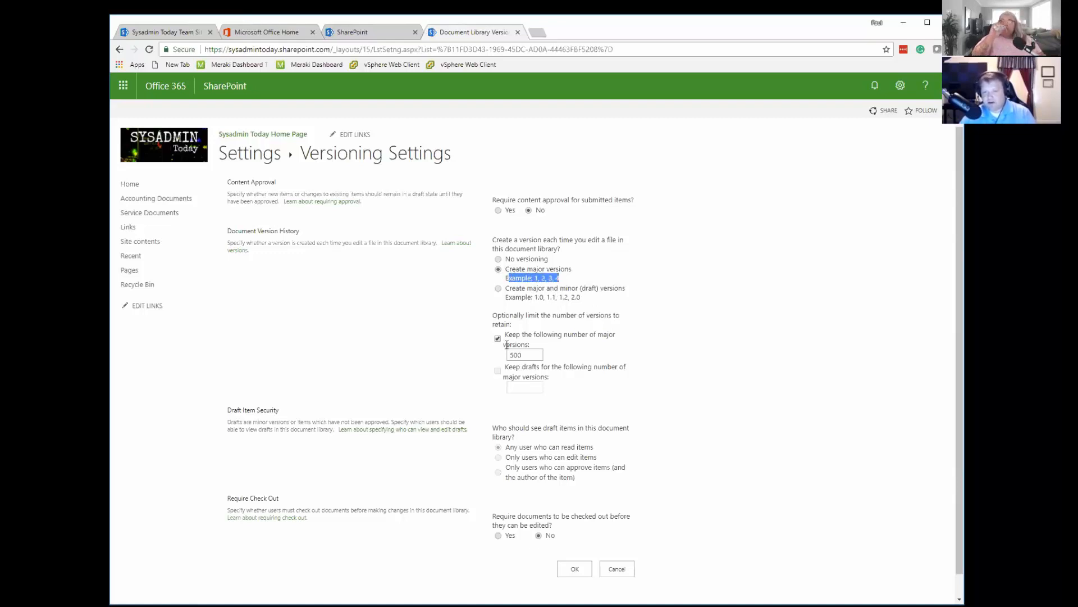
pyautogui.moveTo(522, 355); pyautogui.dragTo(461, 368)
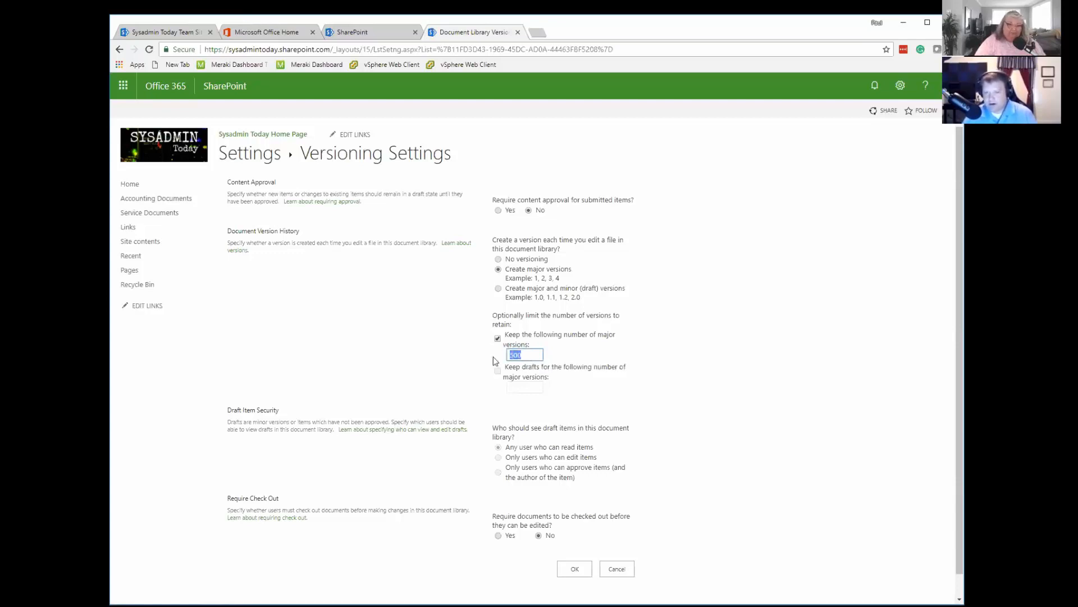
pyautogui.write('30')
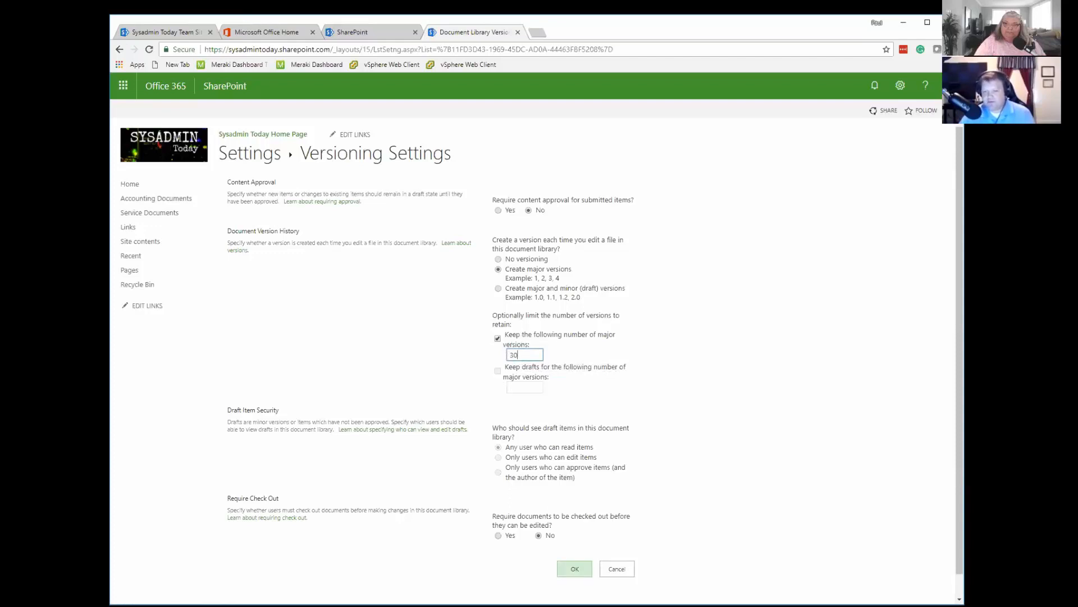
pyautogui.click(575, 568)
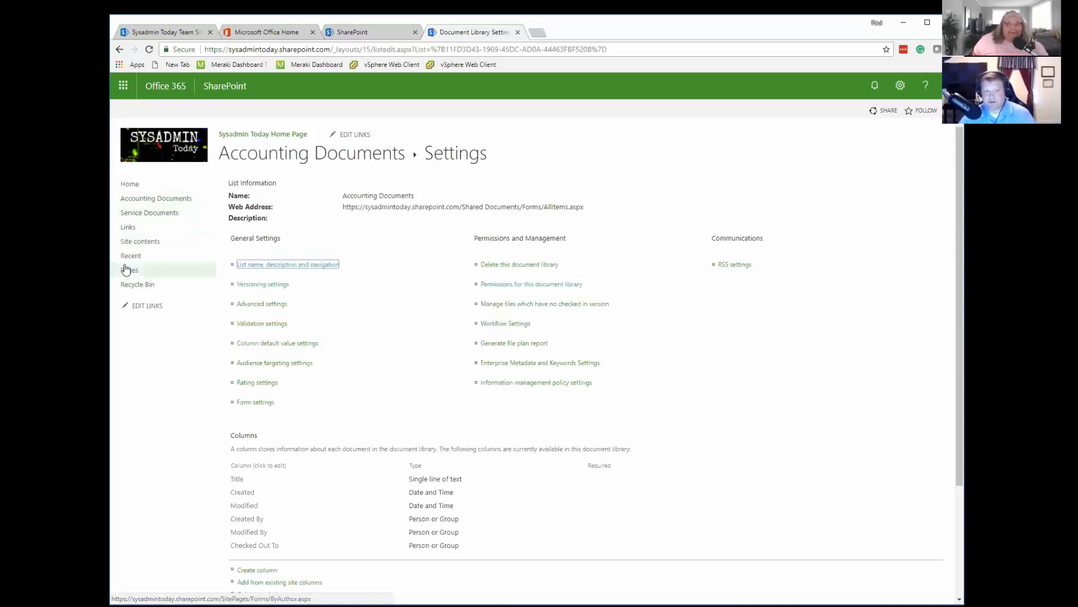
# Open the version history of Test Word Document in the Accounting Documents library and move it clear of the document preview.
pyautogui.click(149, 200)
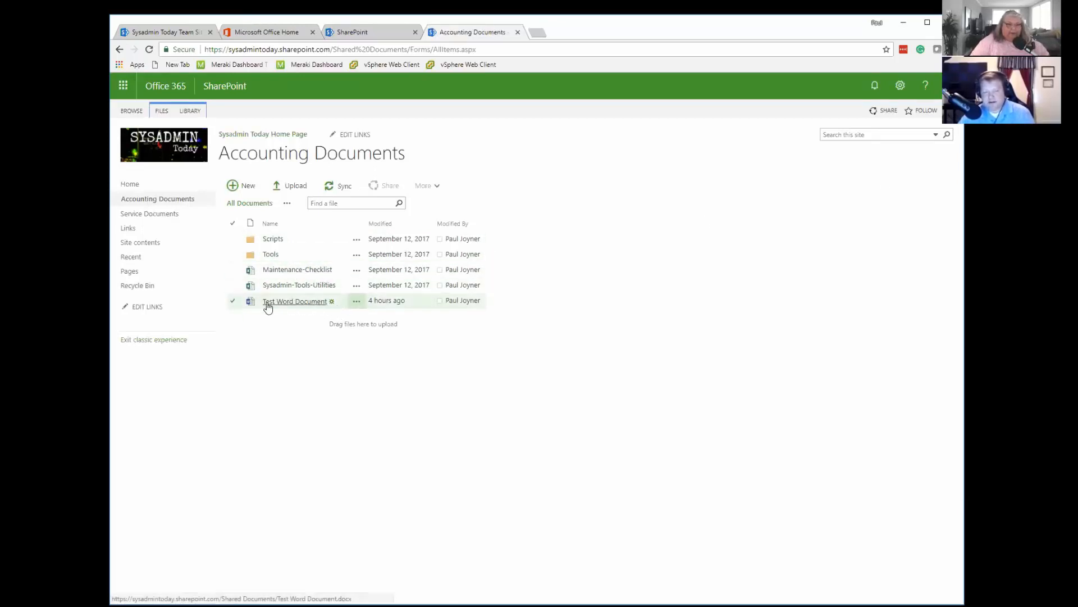
pyautogui.click(356, 304)
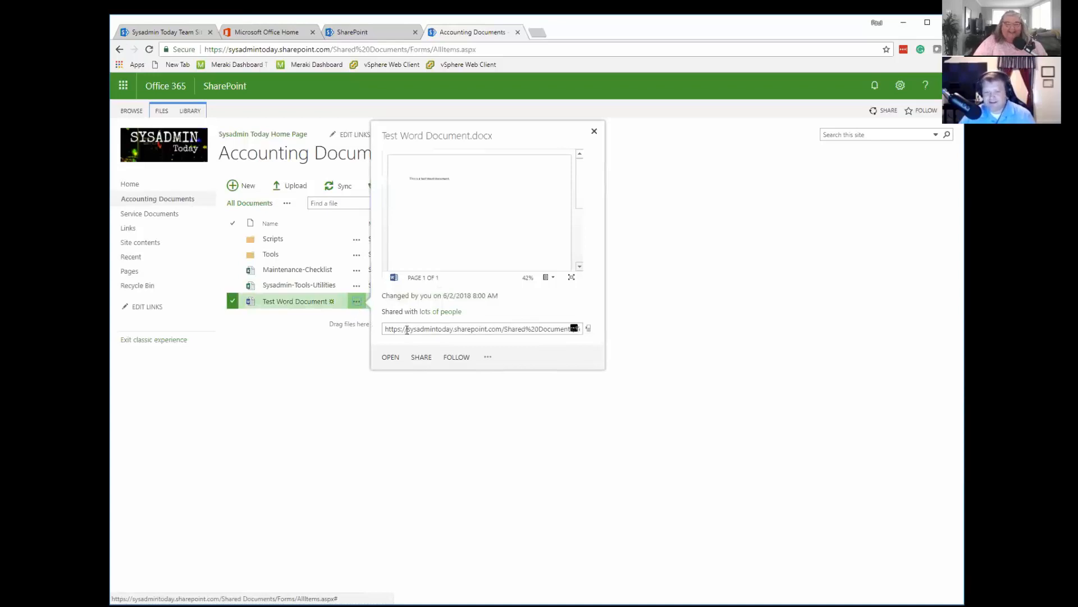
pyautogui.click(488, 359)
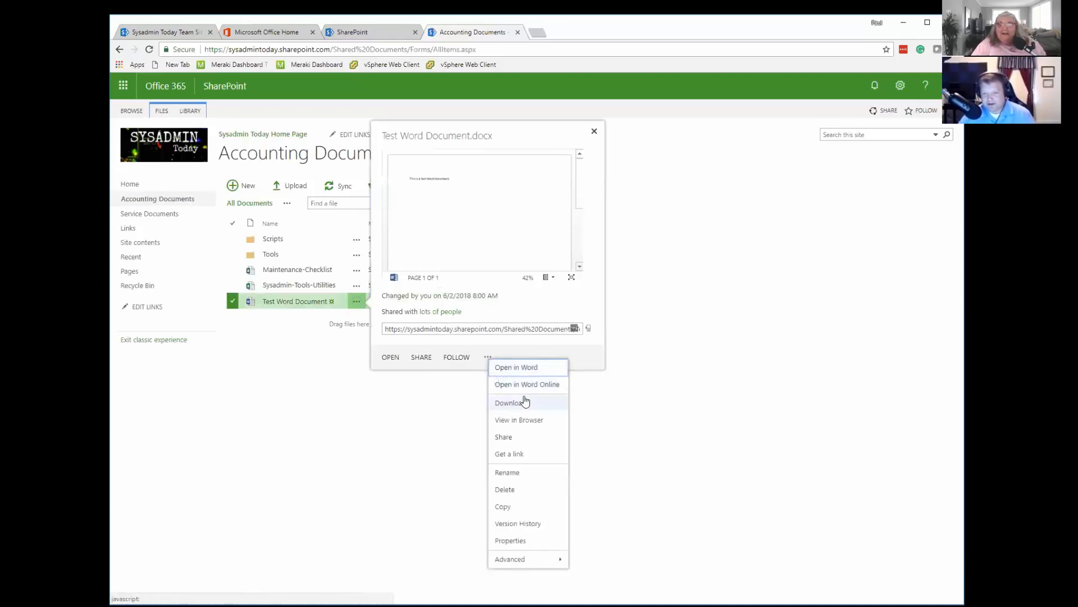
pyautogui.click(518, 523)
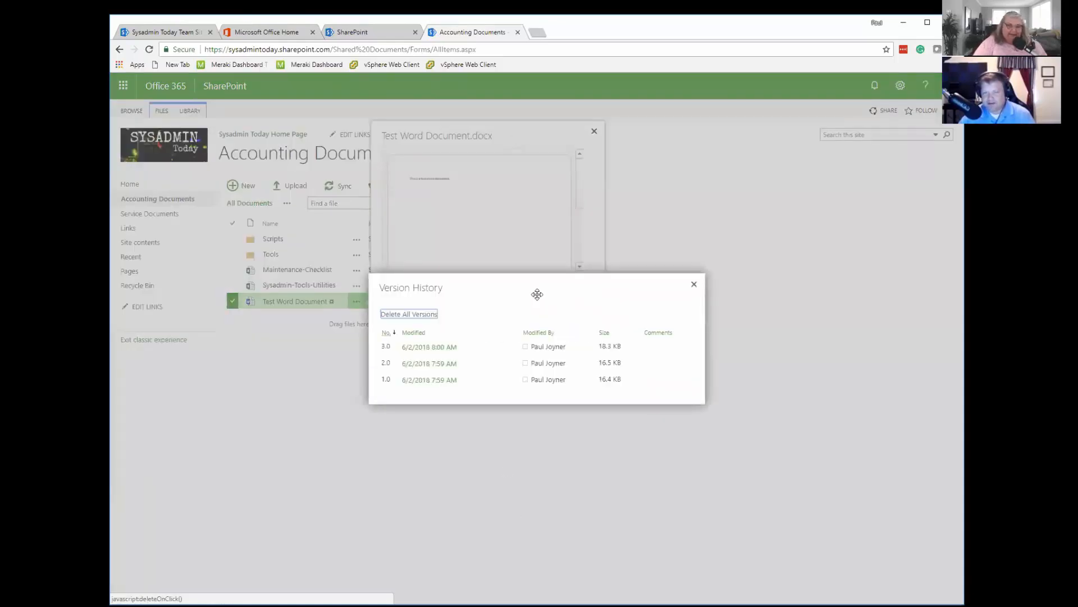
pyautogui.moveTo(540, 285); pyautogui.dragTo(708, 152)
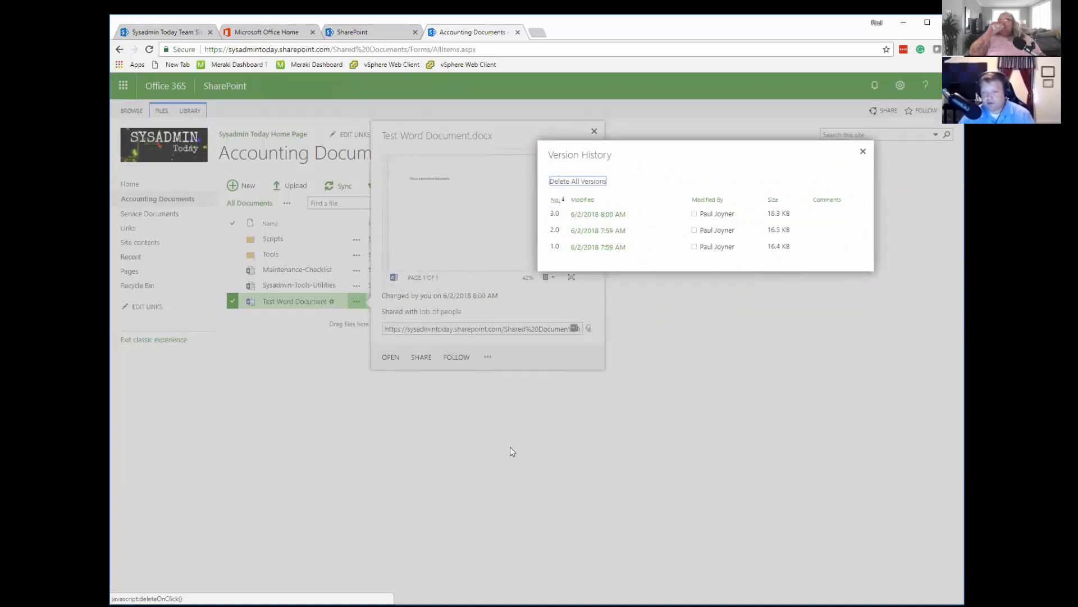
# View the details of version 2.0 of Test Word Document and close them.
pyautogui.moveTo(599, 236)
pyautogui.moveTo(630, 251)
pyautogui.click(634, 247)
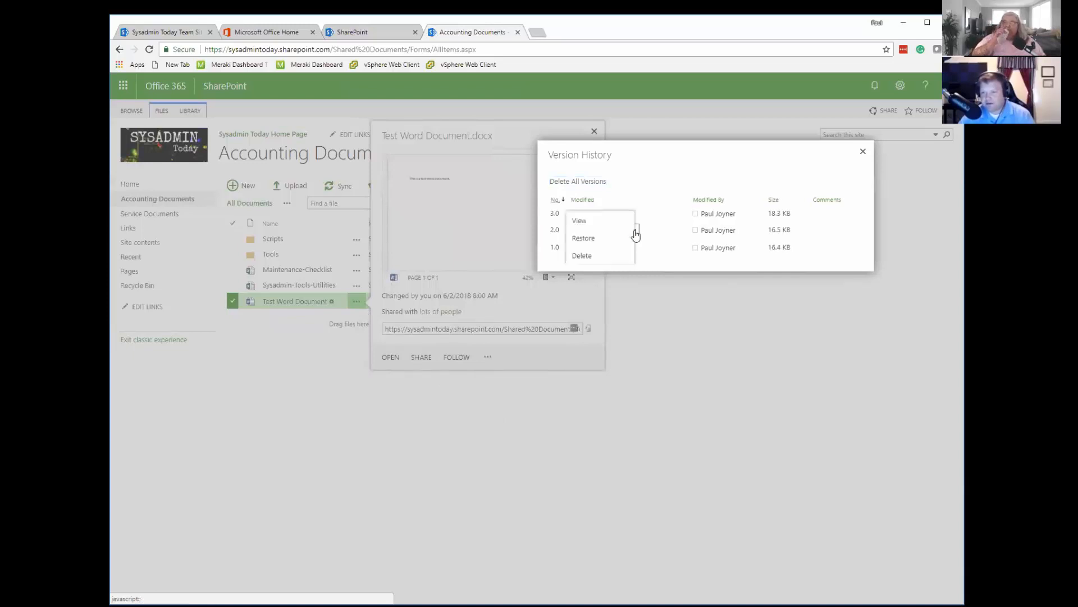
pyautogui.click(587, 222)
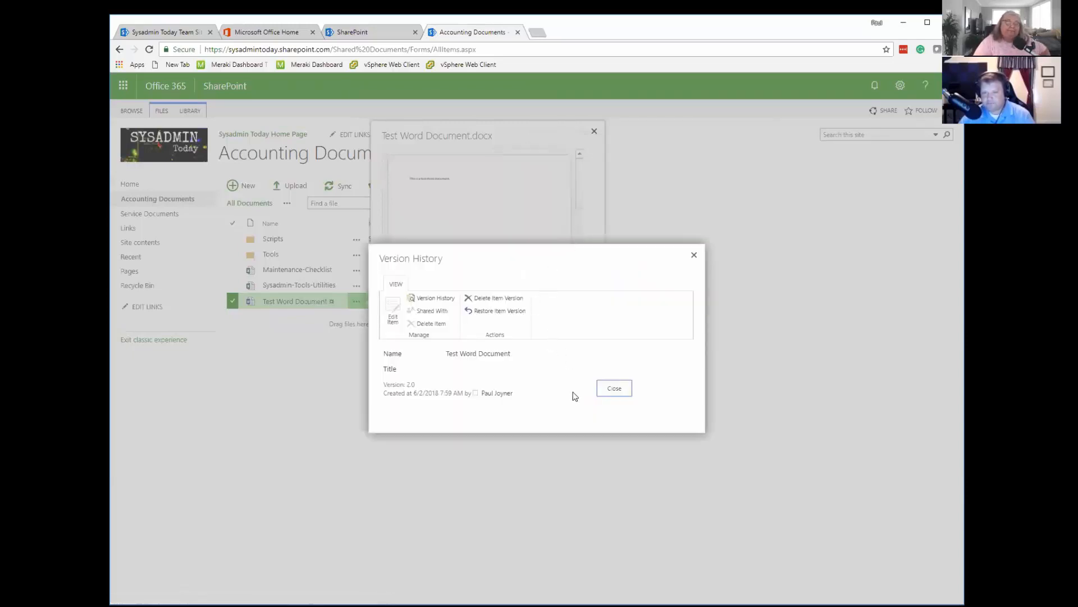
pyautogui.click(623, 393)
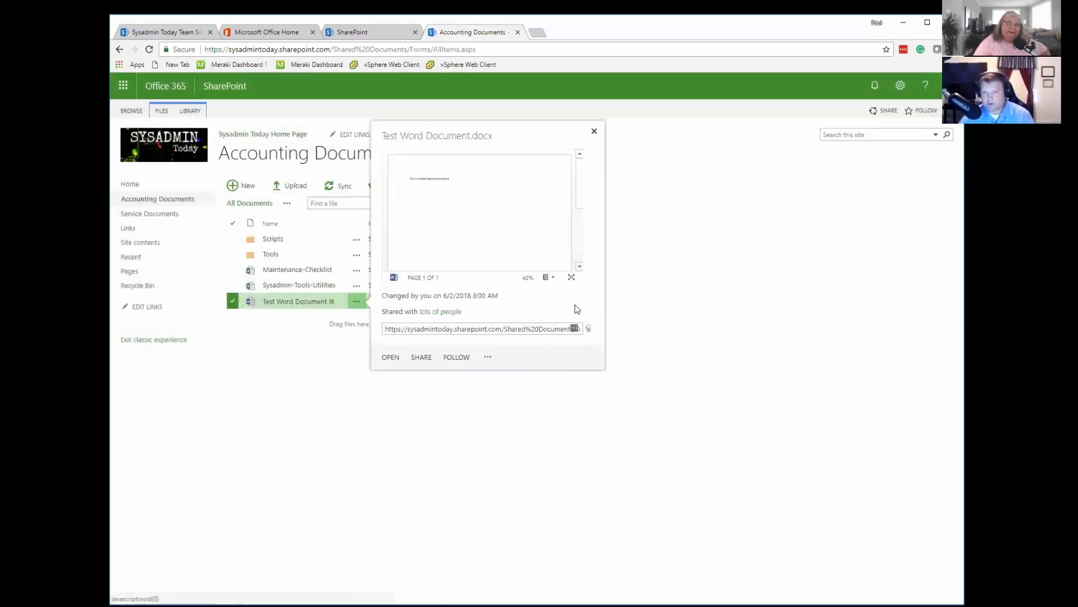
# Reopen Test Word Document's version history and request version 2.0 in Word 2016, cancelling the launch.
pyautogui.click(488, 357)
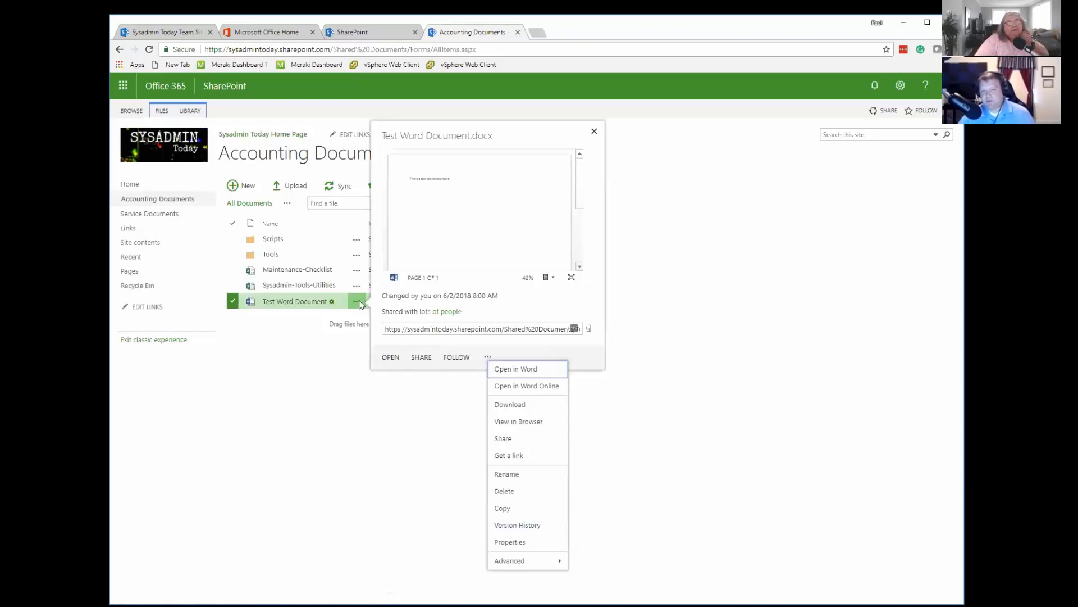
pyautogui.click(519, 526)
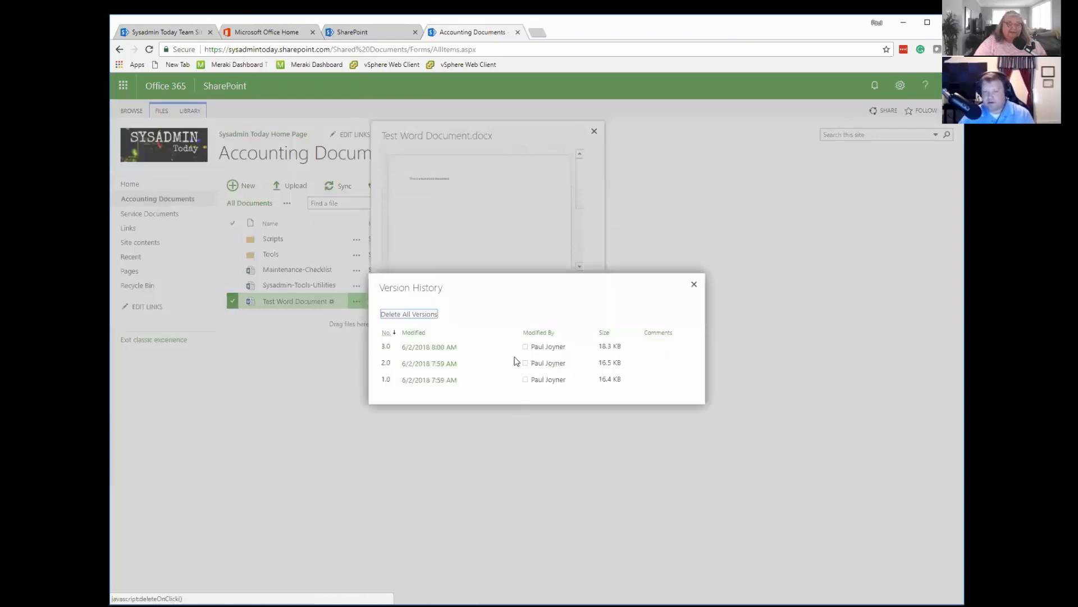
pyautogui.click(430, 365)
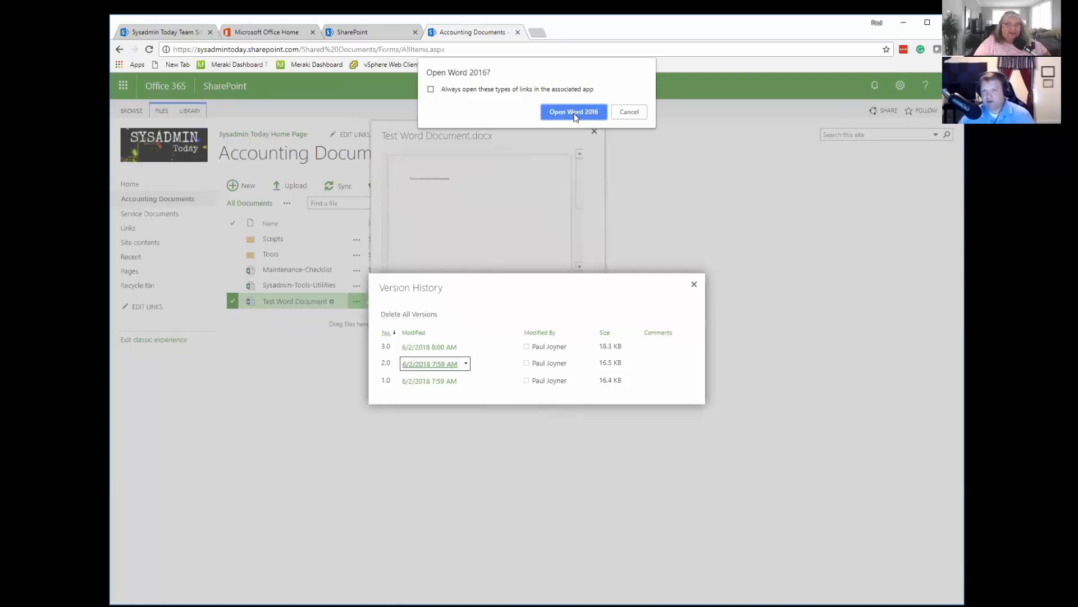
pyautogui.click(637, 113)
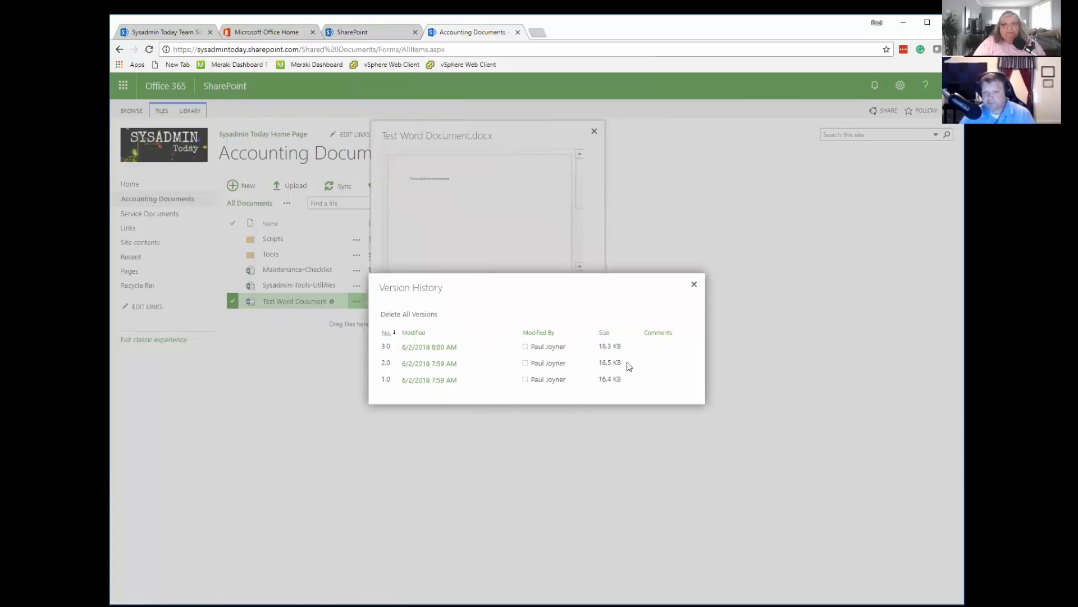
# Close the version history and the preview card of Test Word Document.
pyautogui.click(694, 284)
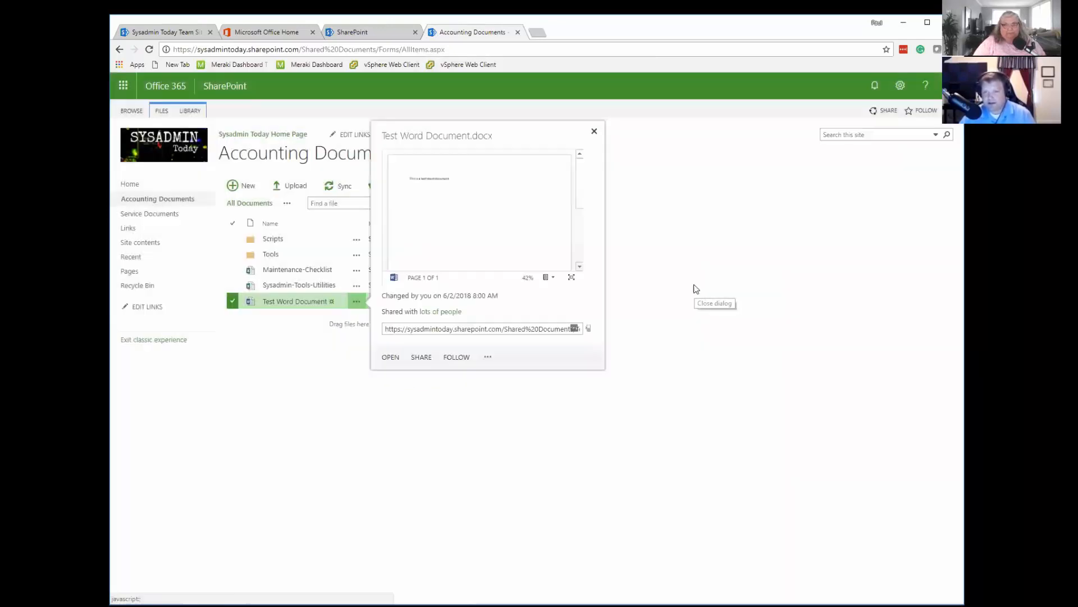
pyautogui.click(595, 132)
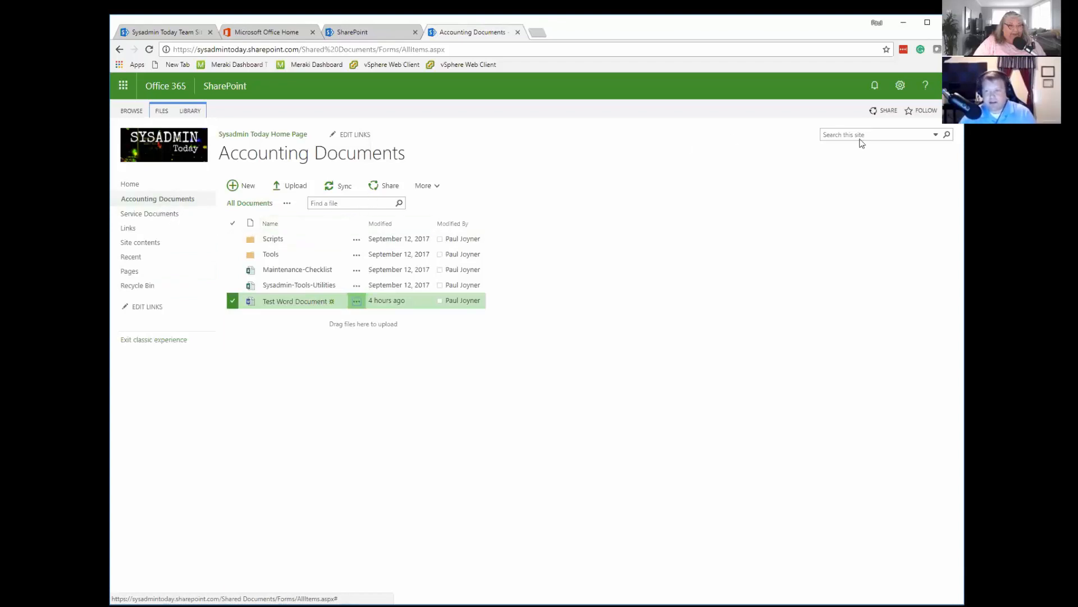
# Search the site for "checklist" and refine the results by the first listed author.
pyautogui.click(822, 135)
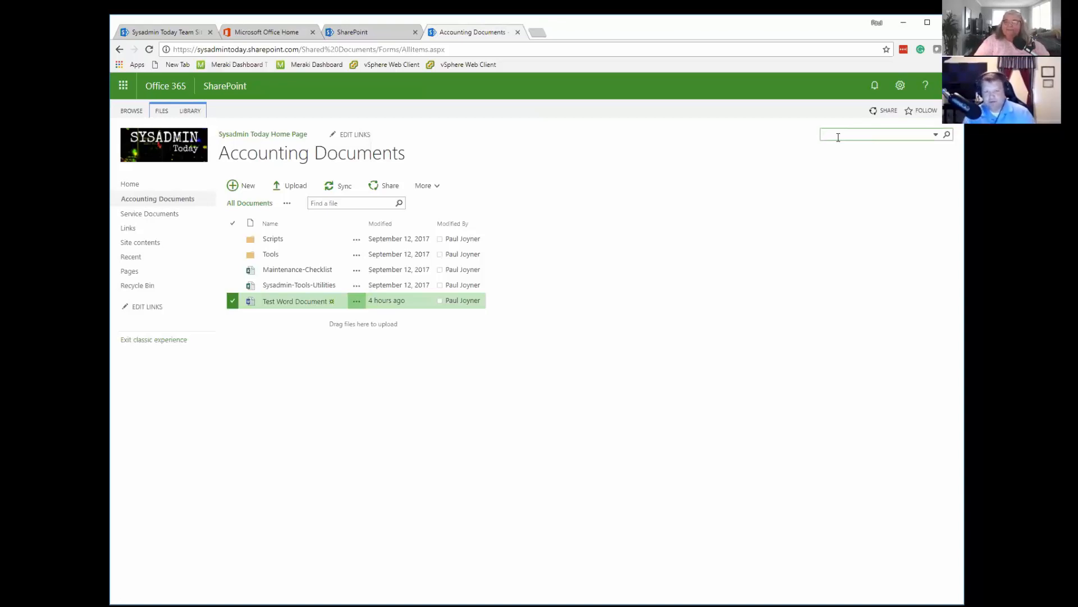
pyautogui.write('check')
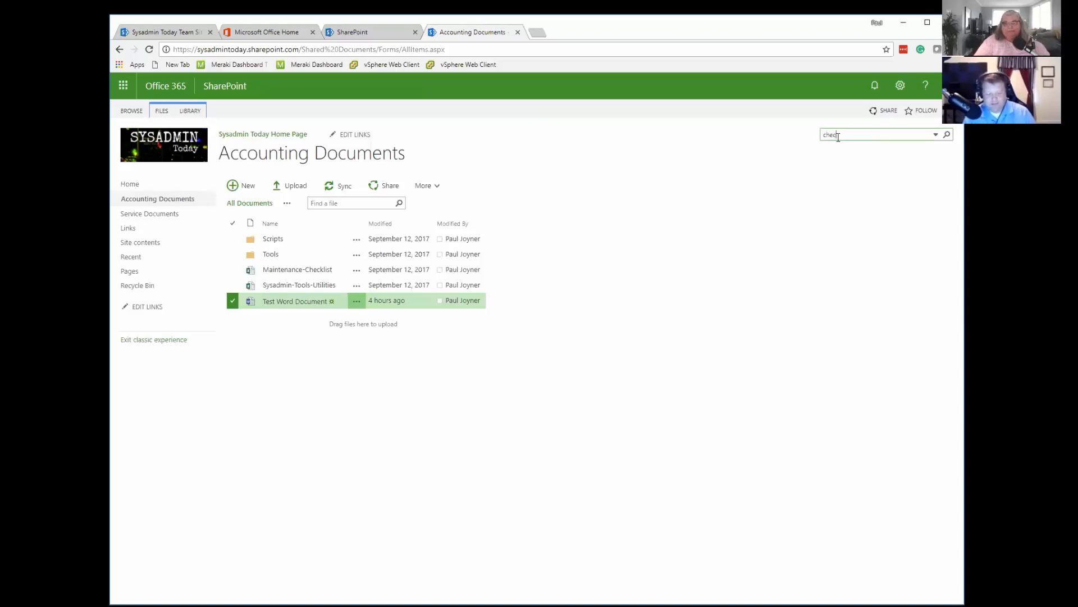
pyautogui.write('list')
pyautogui.press('Return')
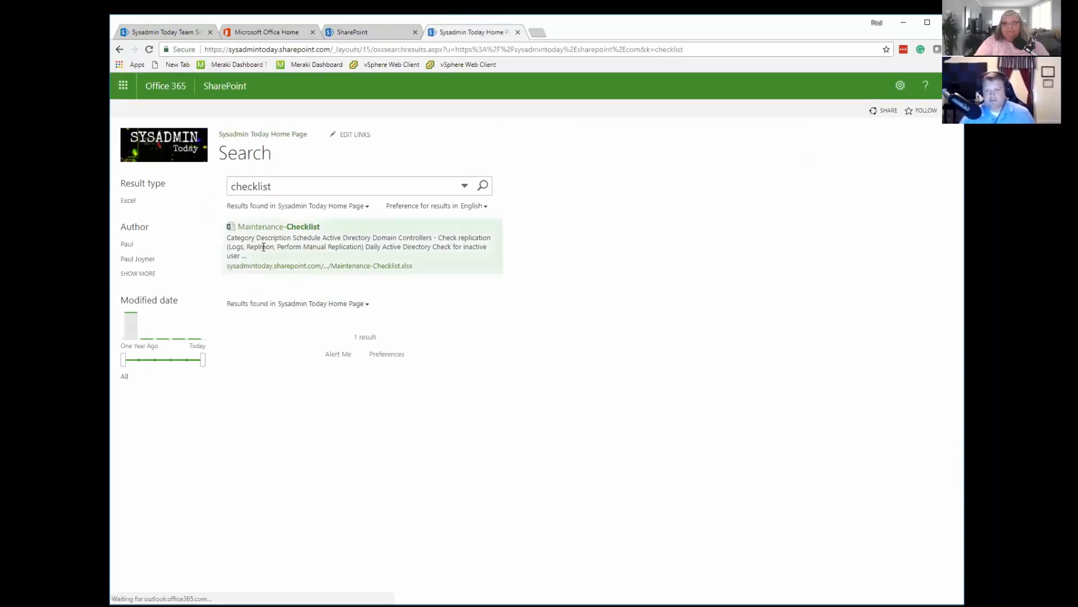
pyautogui.moveTo(298, 260)
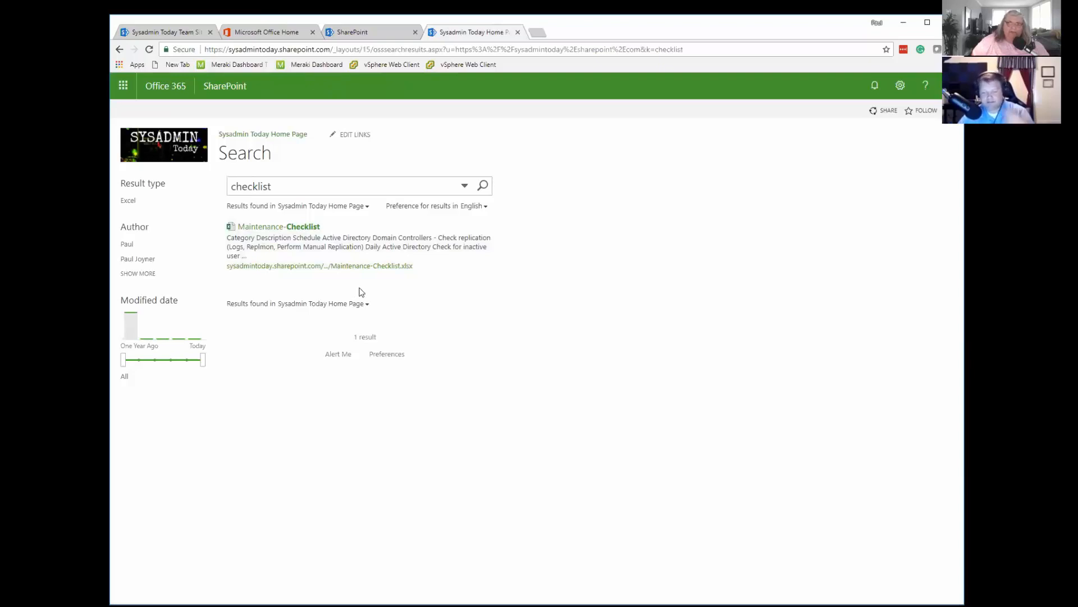
pyautogui.moveTo(358, 275)
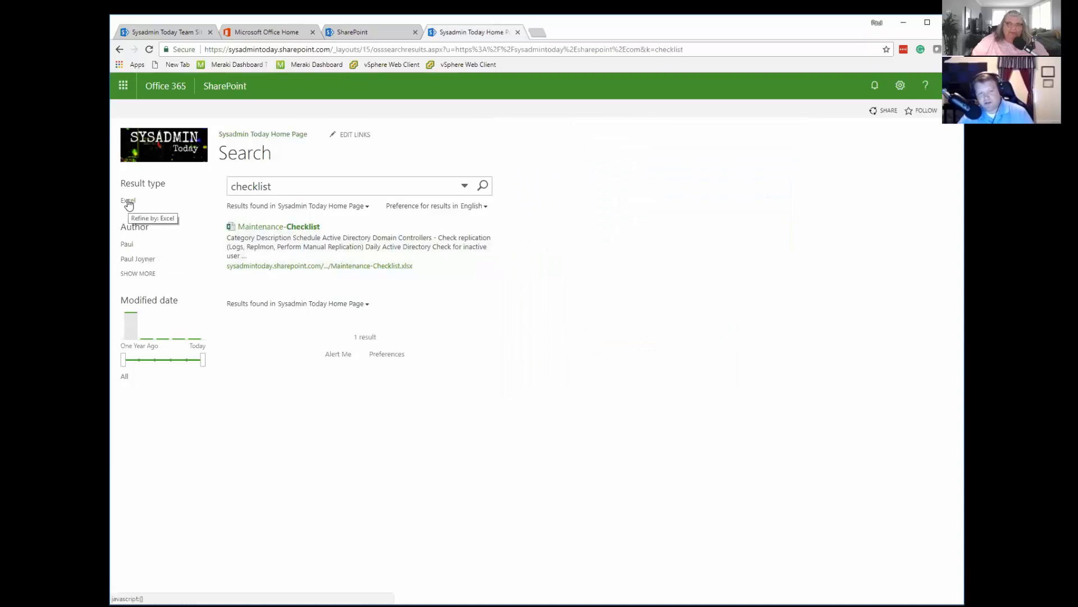
pyautogui.click(130, 246)
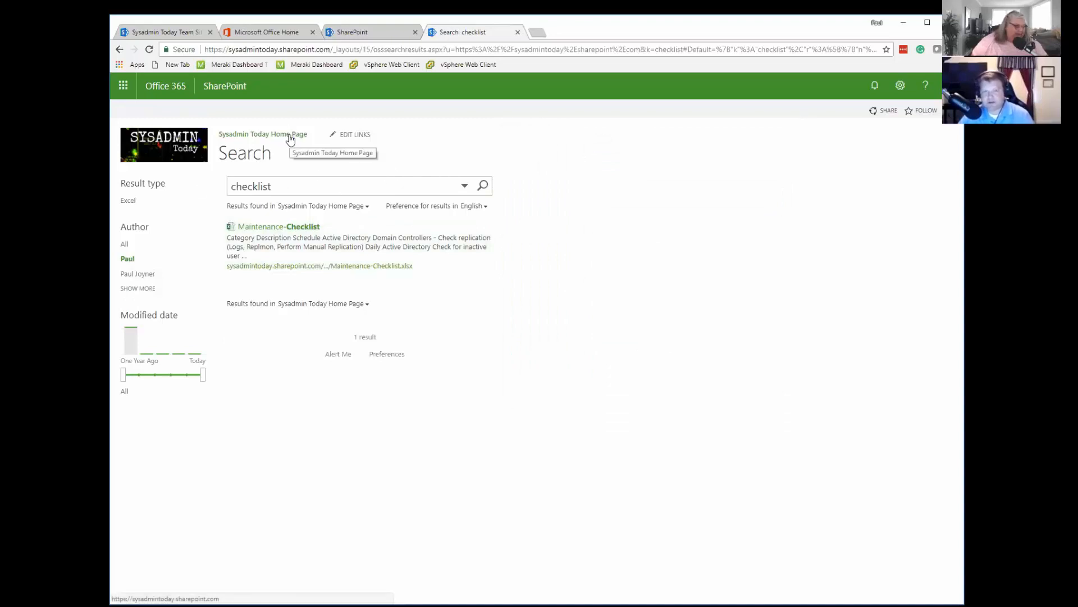
# Return through the site home page to the Accounting Documents library and delete Test Word Document.
pyautogui.click(290, 139)
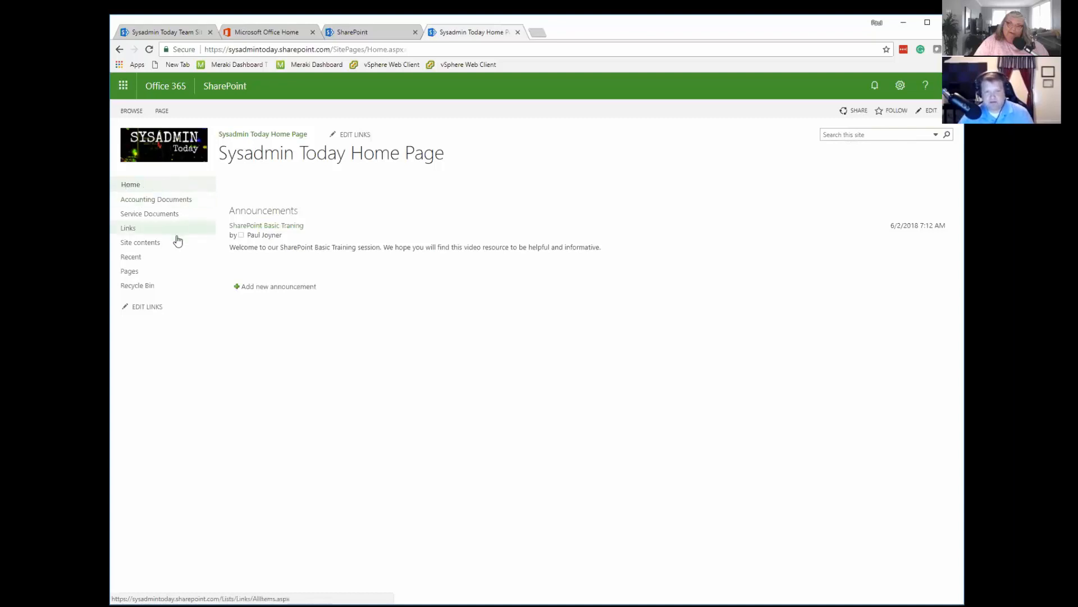
pyautogui.click(164, 206)
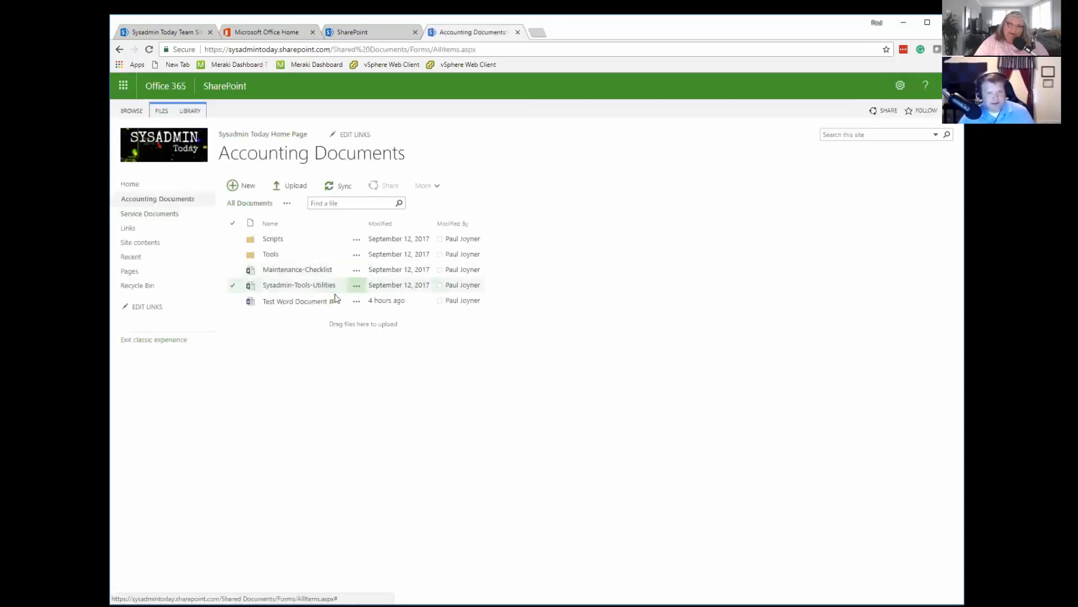
pyautogui.click(232, 305)
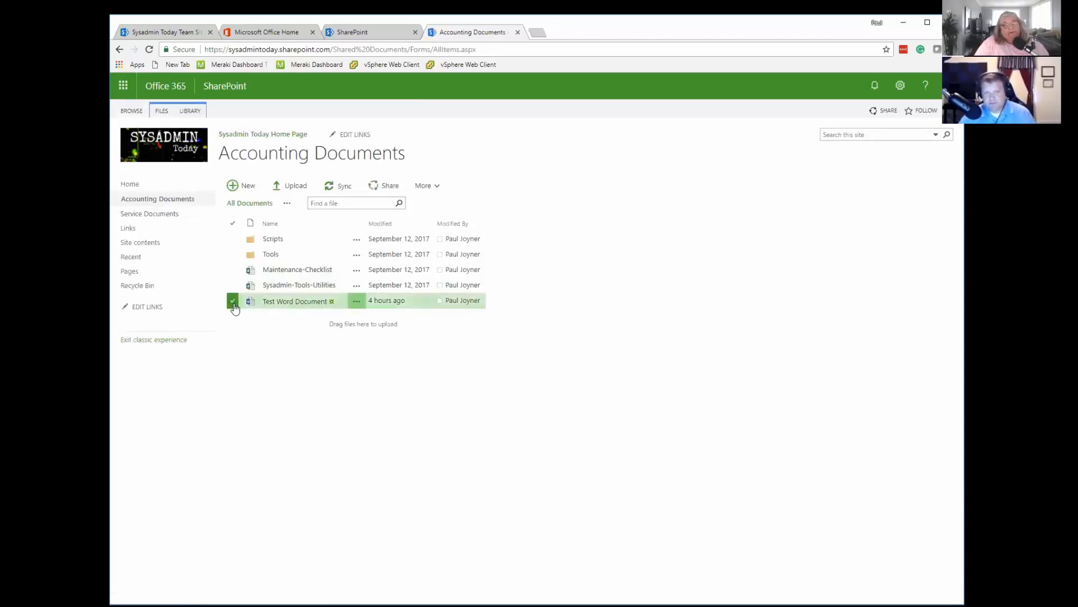
pyautogui.click(428, 190)
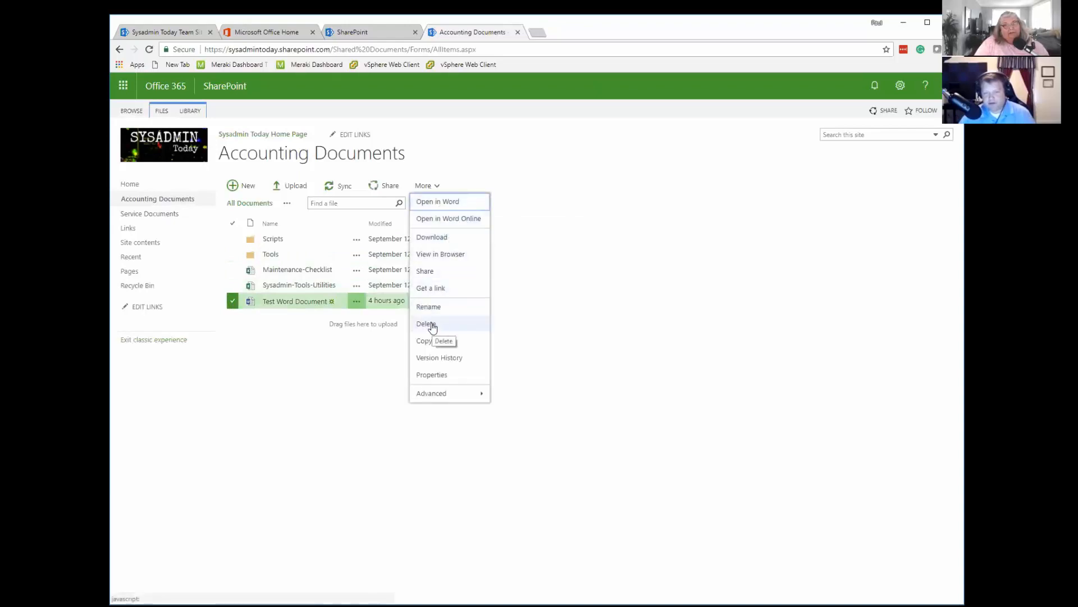
pyautogui.click(426, 324)
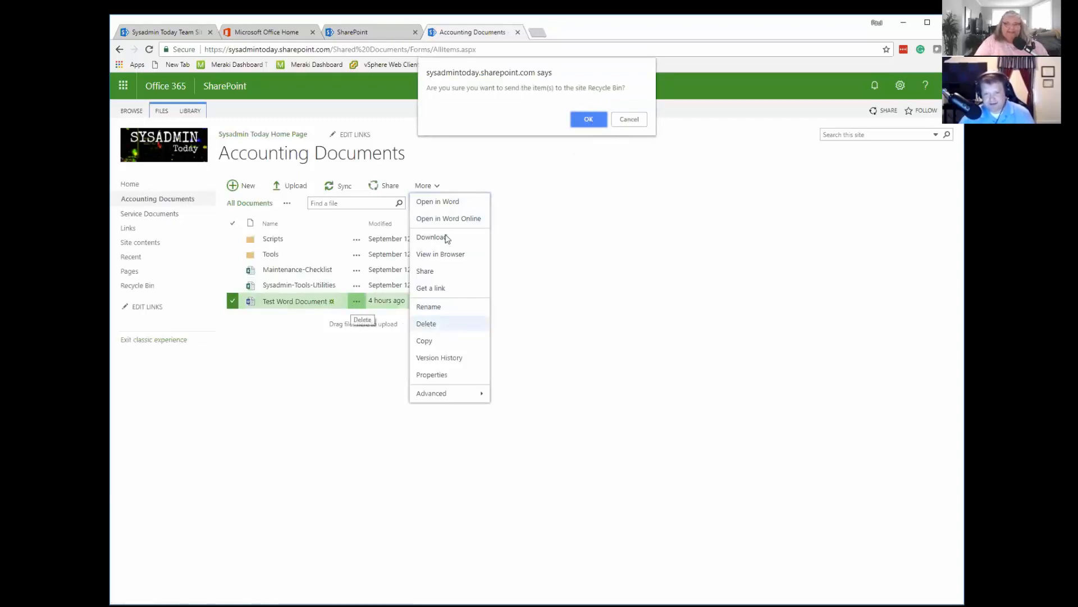
pyautogui.click(588, 120)
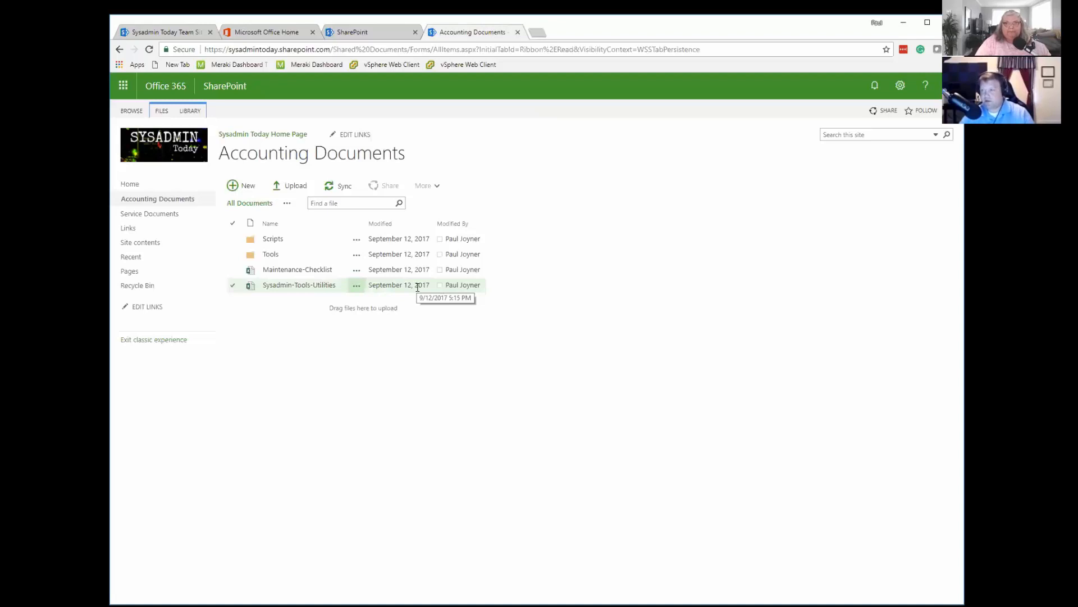
# In the site's Recycle Bin, select Test Word Document.docx, cancel emptying the whole bin and delete only the selected file.
pyautogui.click(131, 287)
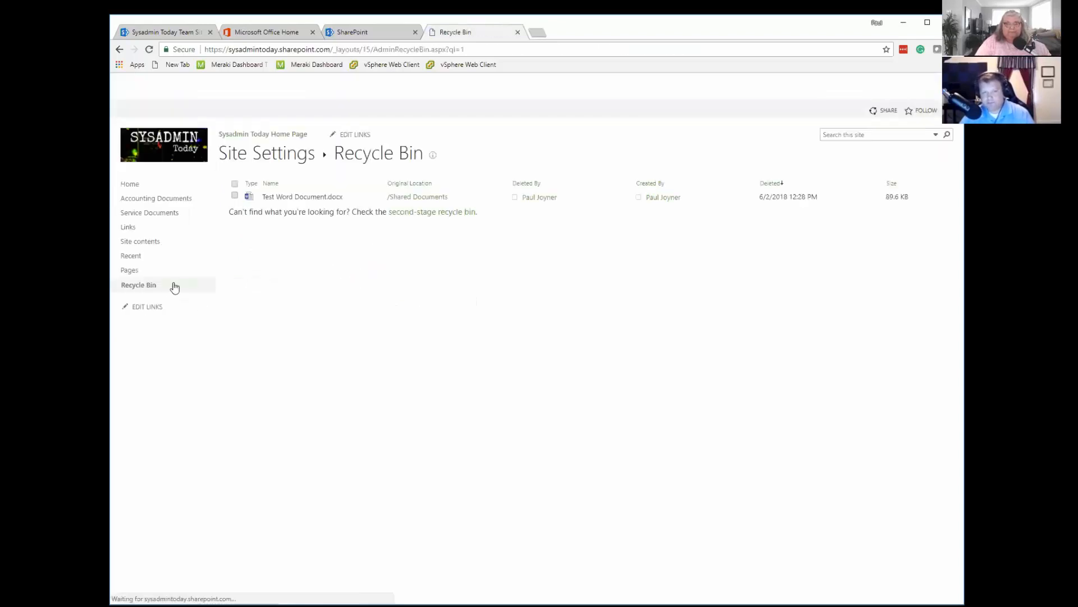
pyautogui.click(234, 239)
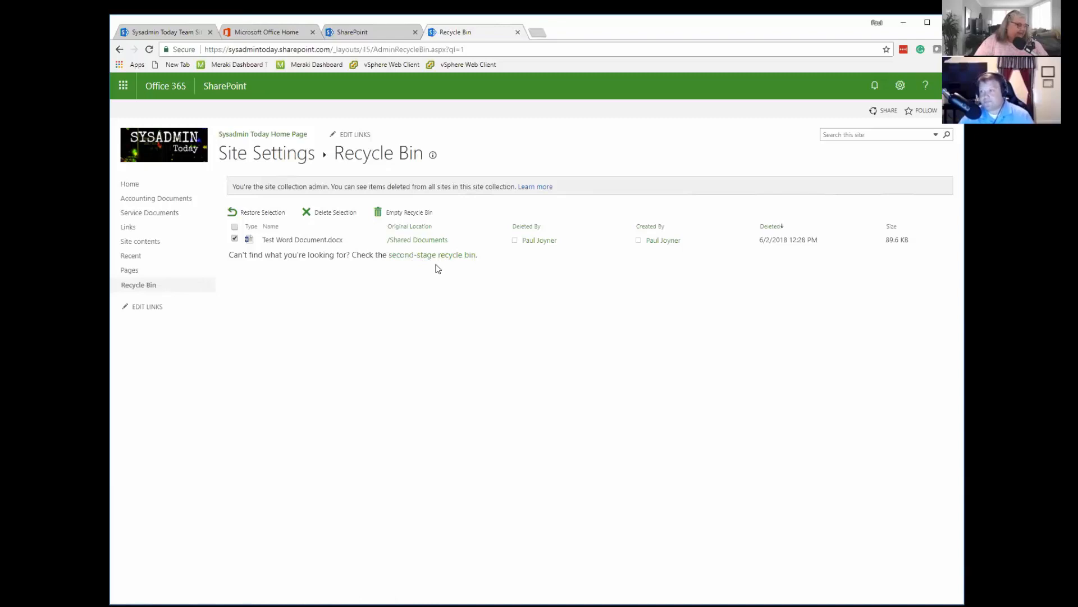
pyautogui.click(235, 239)
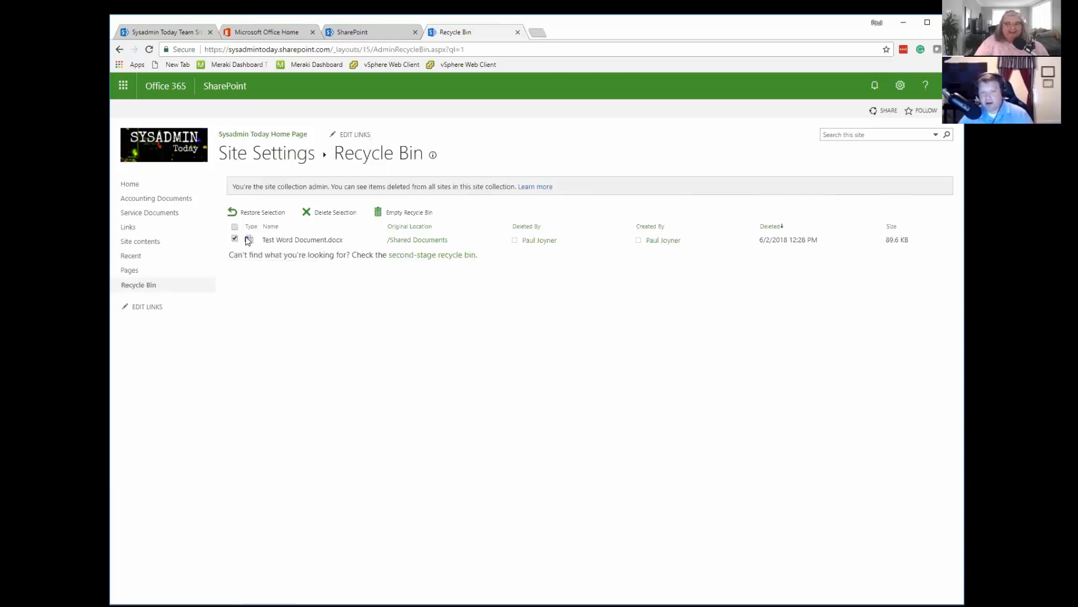
pyautogui.click(406, 213)
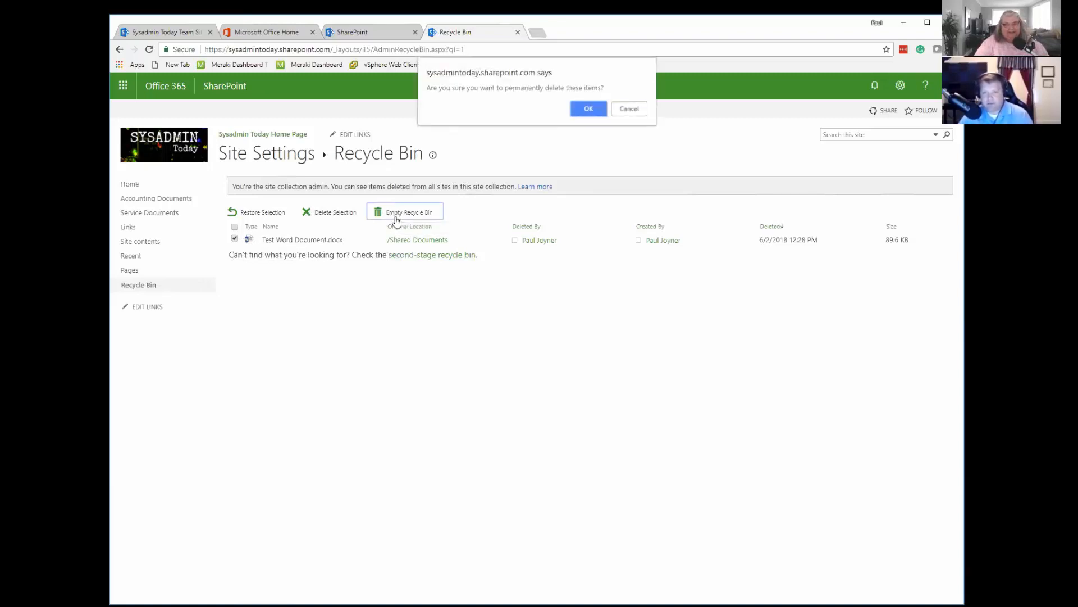
pyautogui.click(630, 109)
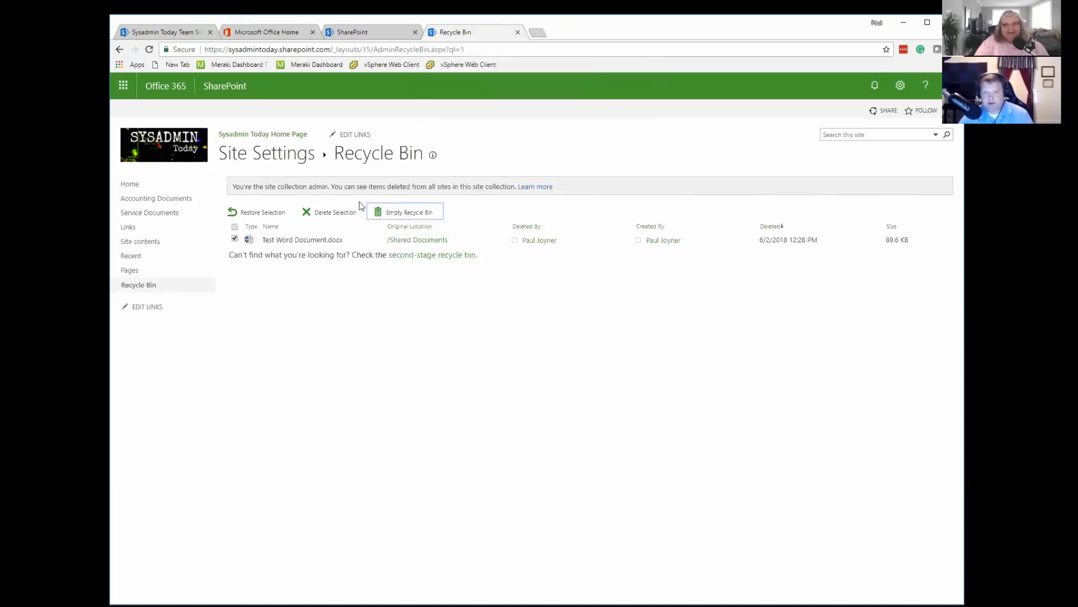
pyautogui.click(335, 213)
pyautogui.press('Return')
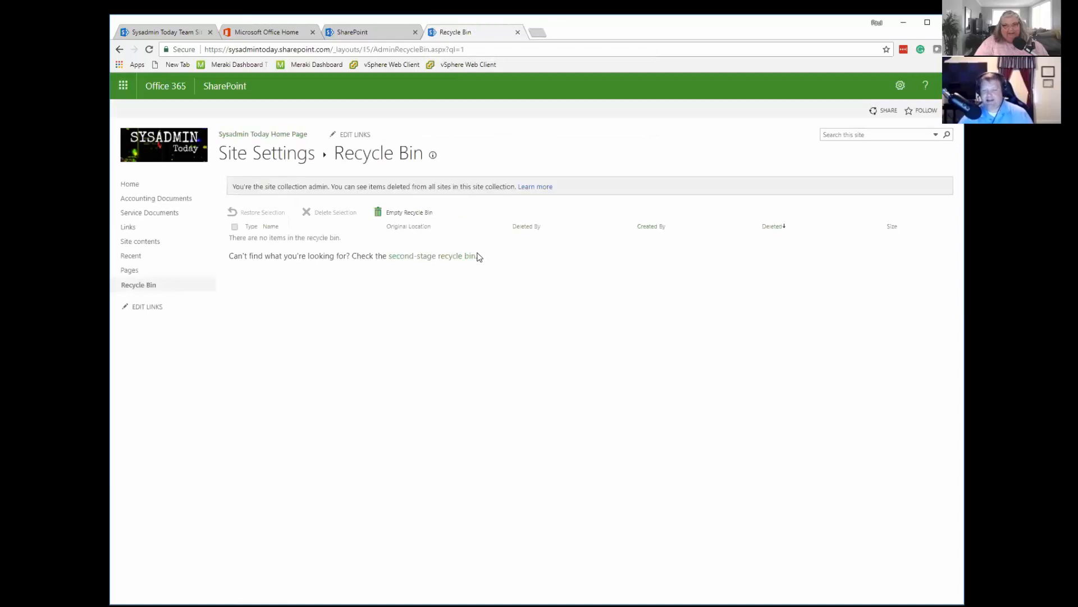
# Restore Test Word Document.docx from the second-stage recycle bin and reopen the Accounting Documents library.
pyautogui.click(427, 257)
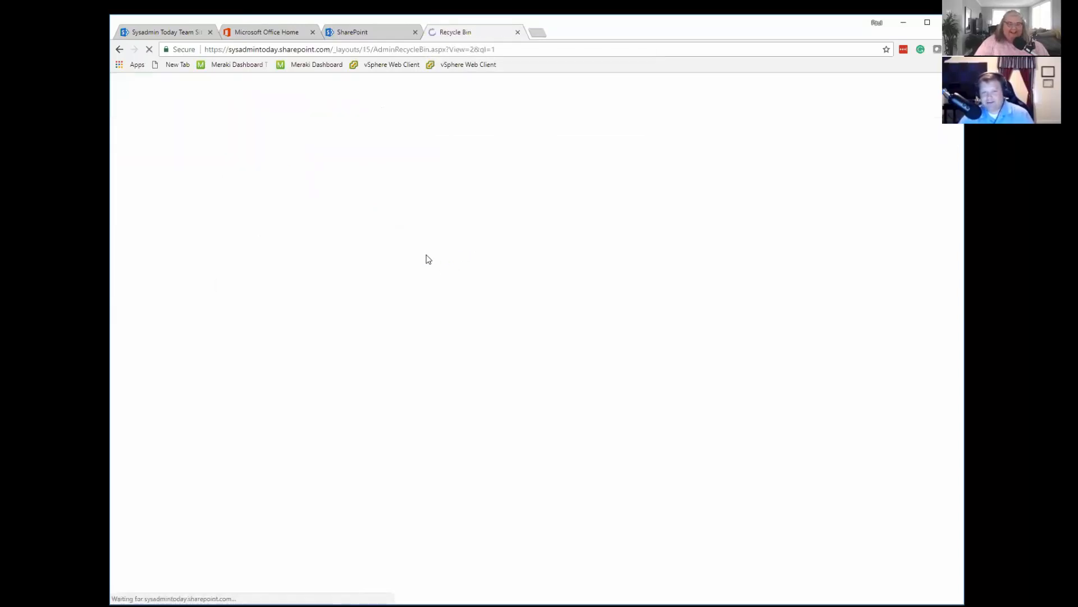
pyautogui.click(234, 238)
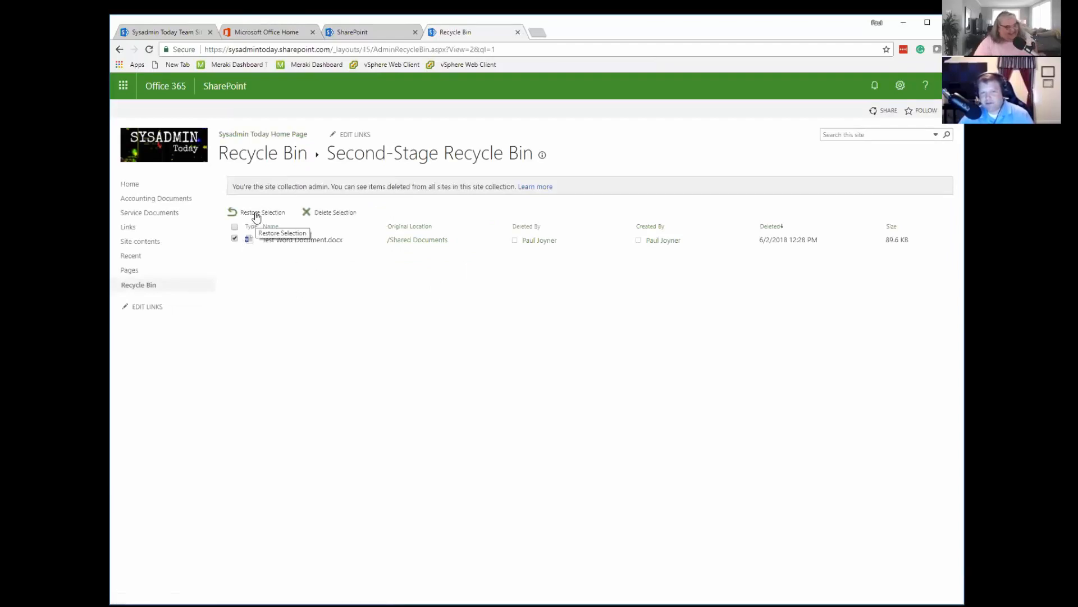
pyautogui.click(259, 216)
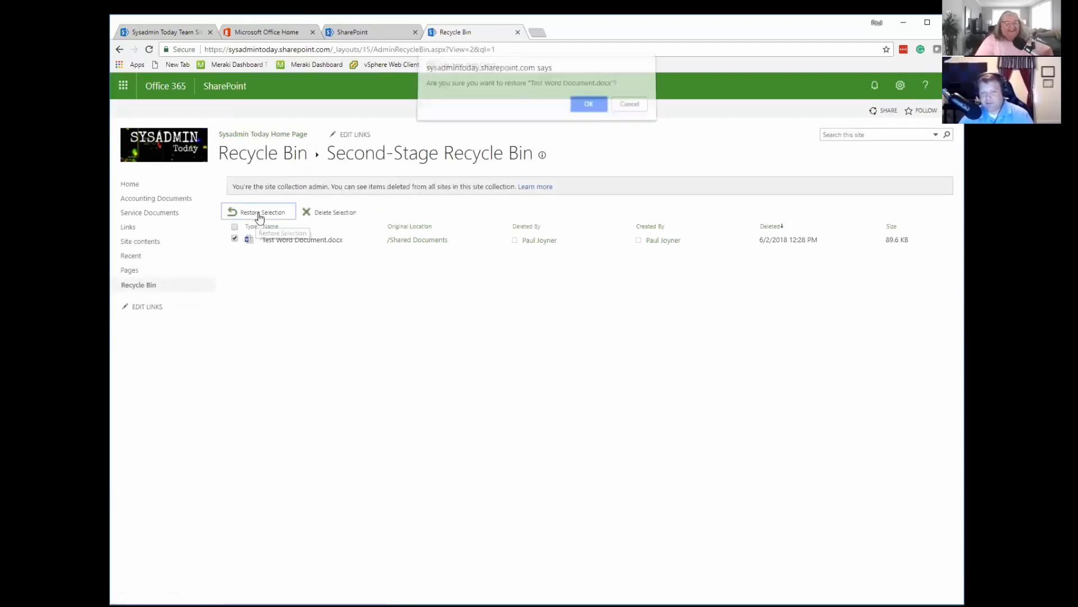
pyautogui.click(587, 106)
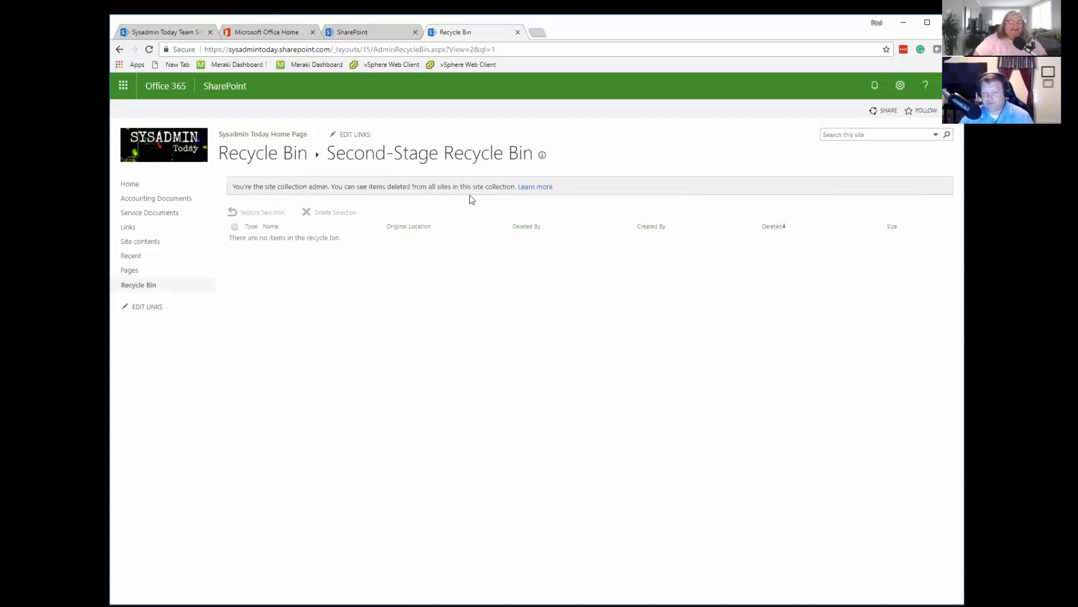
pyautogui.click(163, 201)
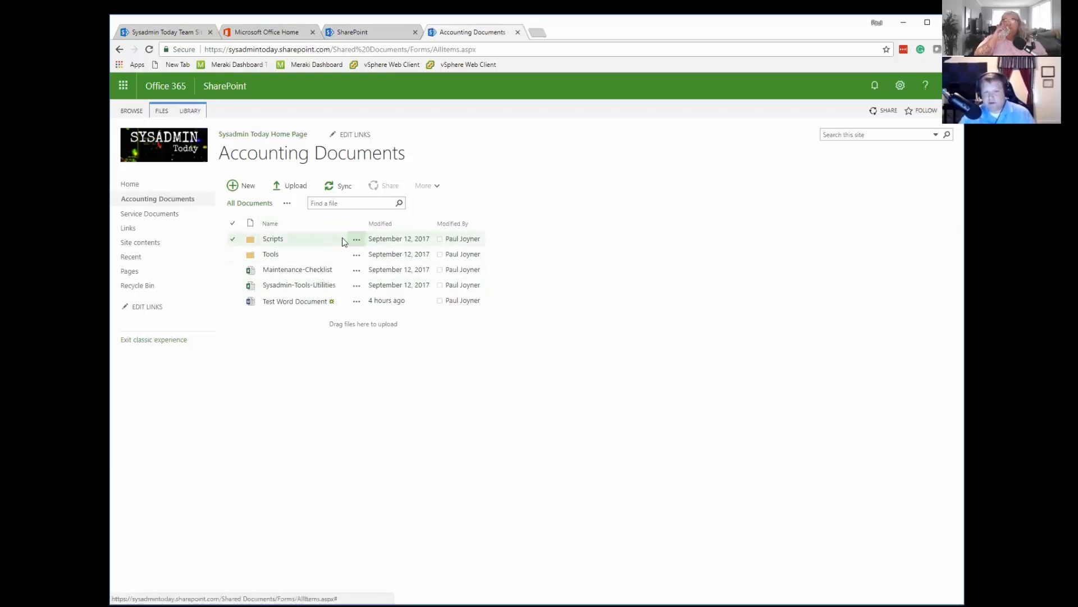
# Set up an Accounting Documents library alert for "Items are deleted" and "Someone else changes a document" with a daily summary, then cancel it.
pyautogui.click(191, 112)
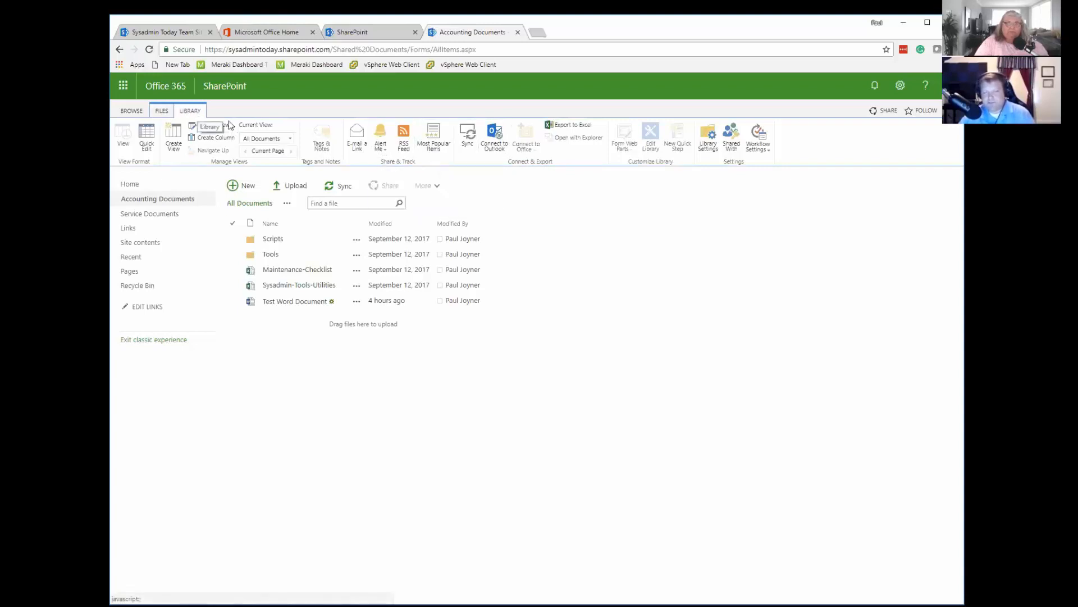
pyautogui.click(385, 148)
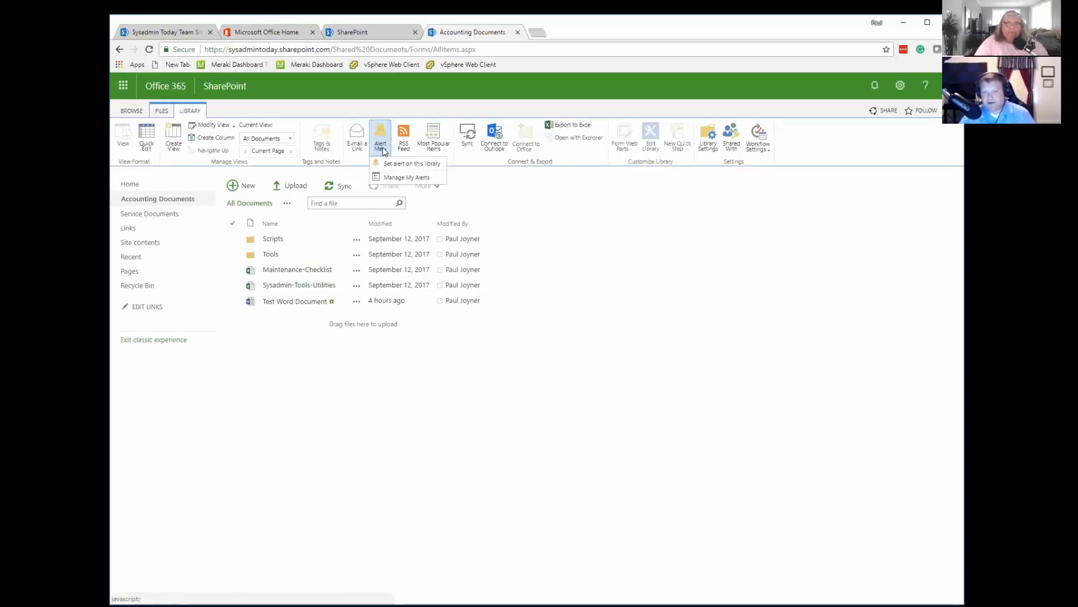
pyautogui.click(408, 165)
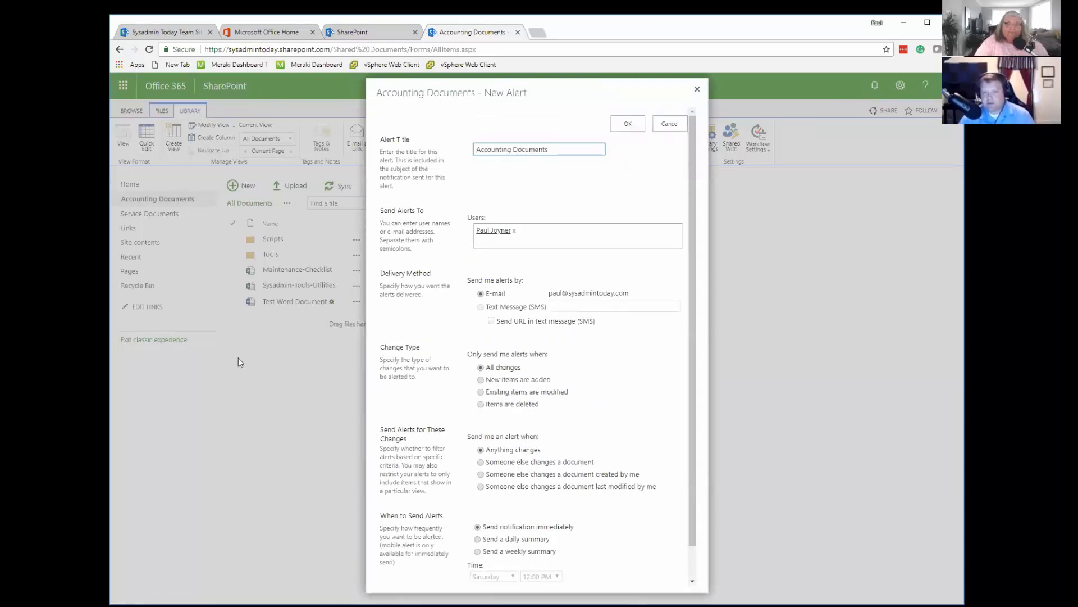
pyautogui.click(483, 406)
pyautogui.click(481, 405)
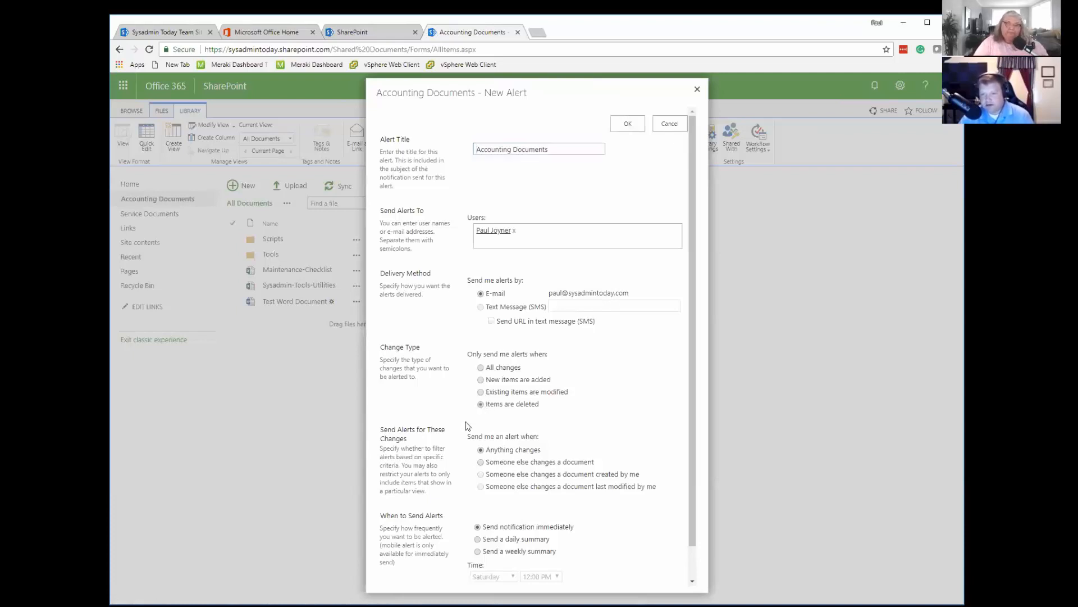
pyautogui.click(481, 462)
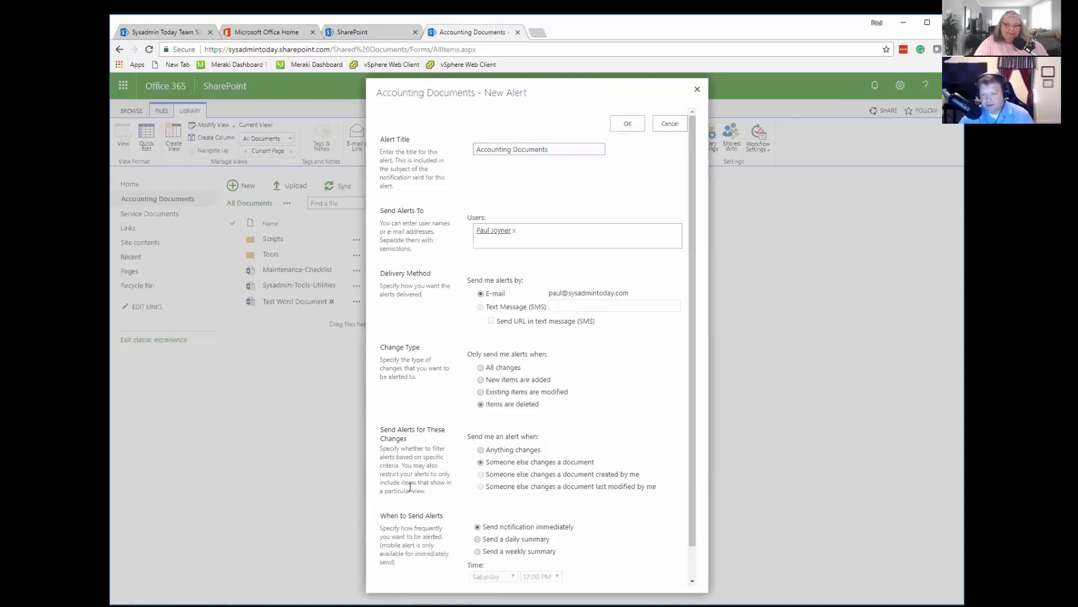
pyautogui.scroll(-1, 693, 444)
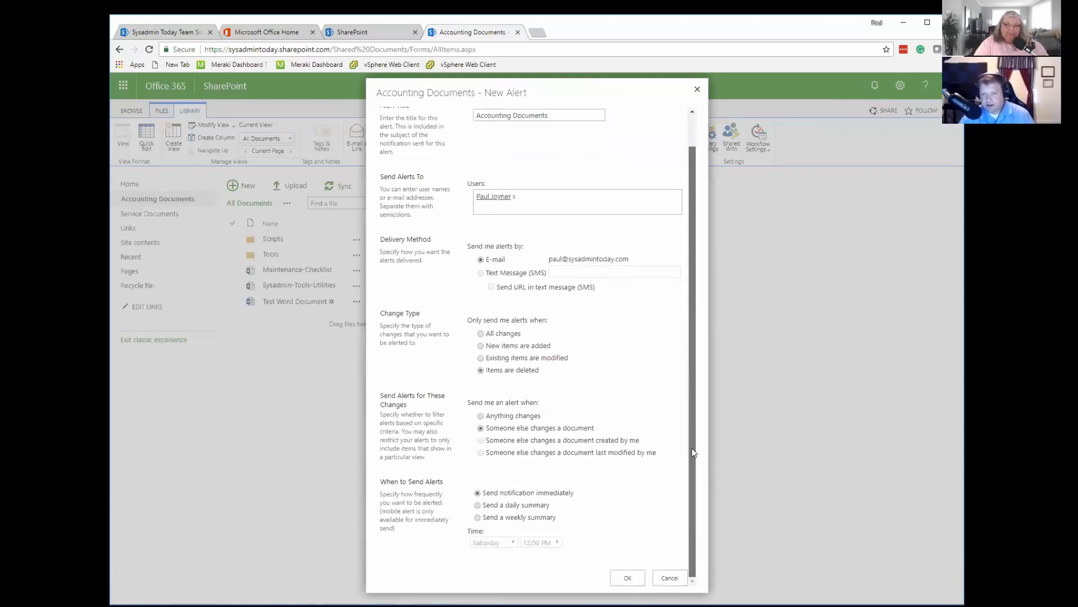
pyautogui.click(490, 507)
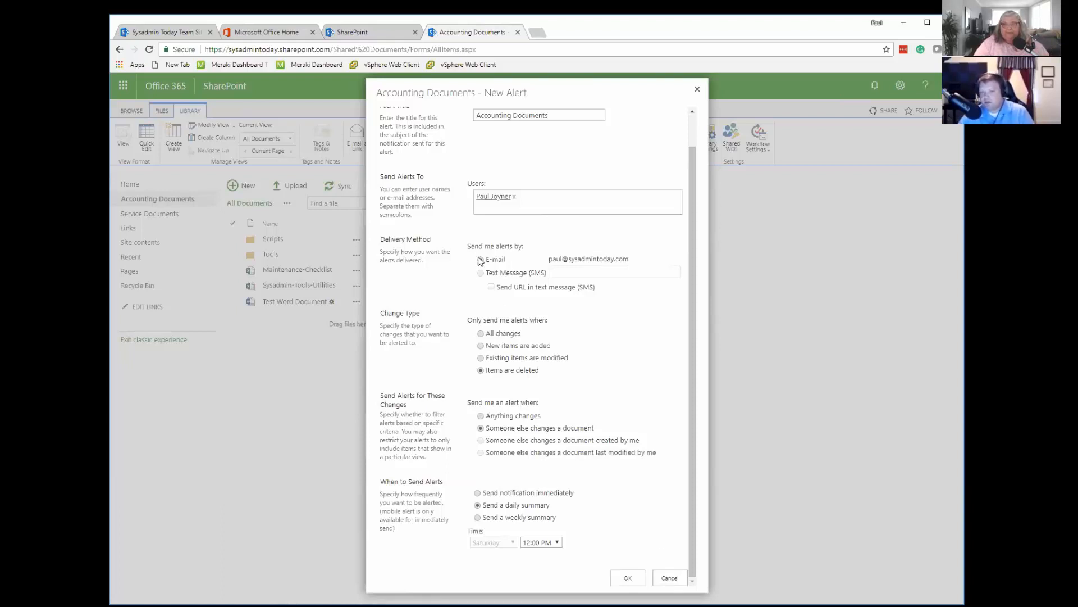
pyautogui.moveTo(692, 161)
pyautogui.mouseDown()
pyautogui.moveTo(701, 118)
pyautogui.moveTo(703, 170)
pyautogui.mouseUp()
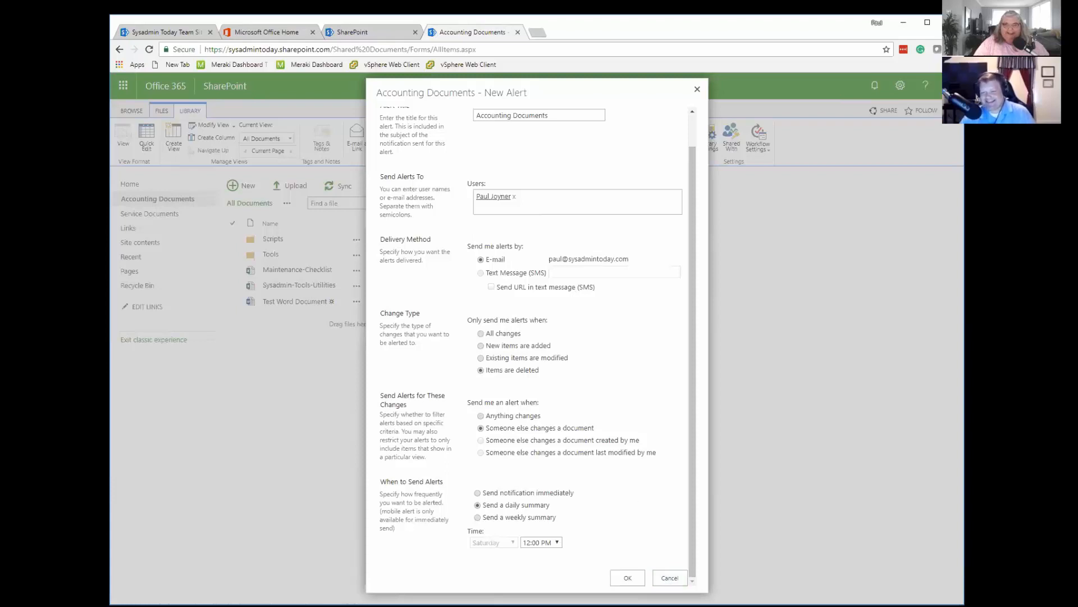
pyautogui.click(669, 577)
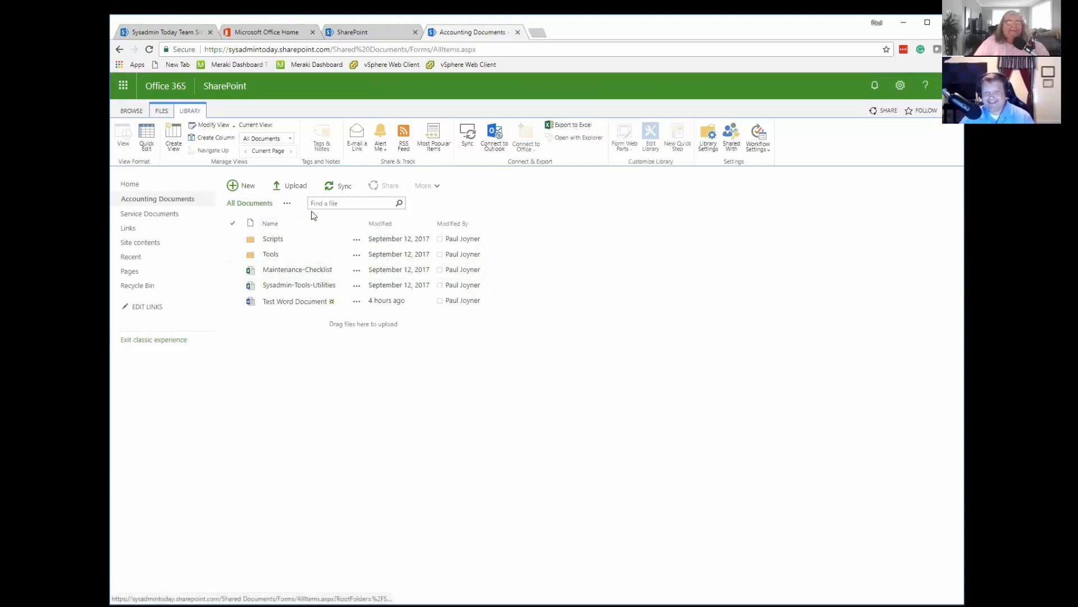
# Start syncing the Accounting Documents library to the computer, allow Microsoft OneDrive to open, and dismiss the sync notice.
pyautogui.click(338, 187)
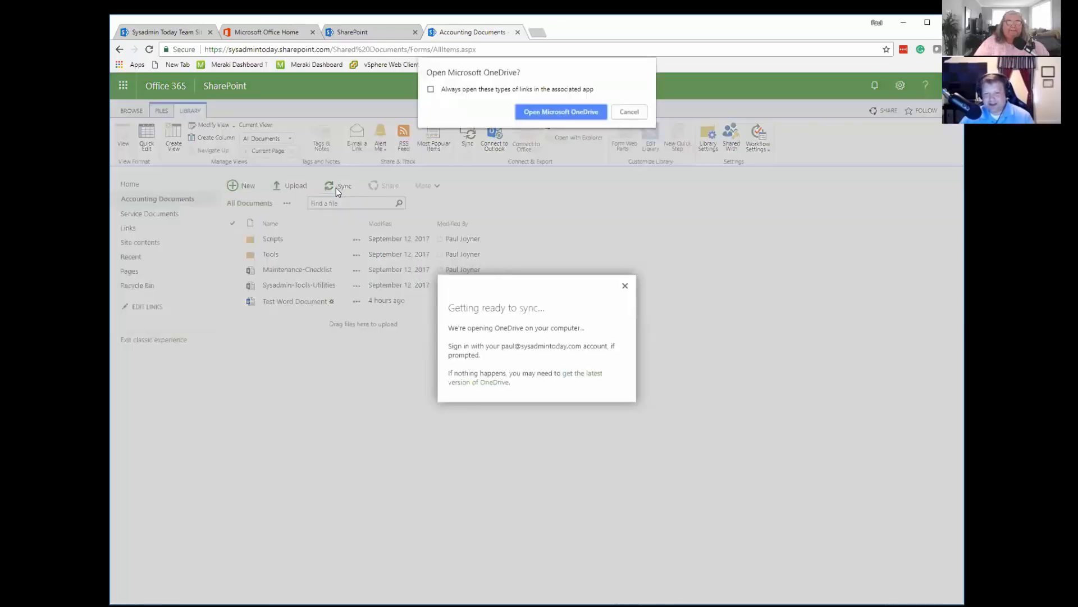
pyautogui.click(557, 111)
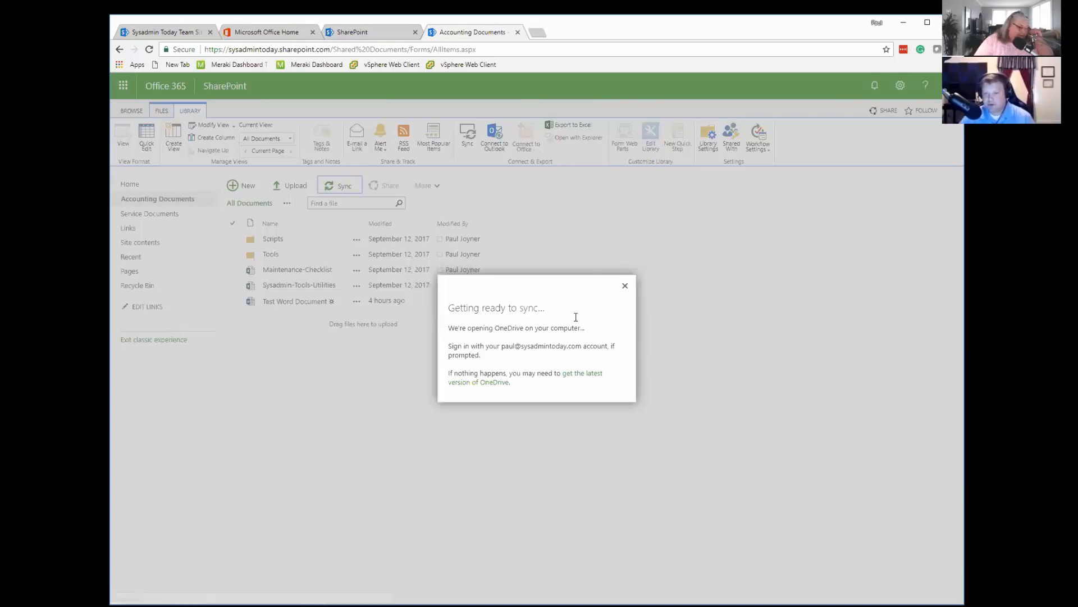
pyautogui.click(624, 288)
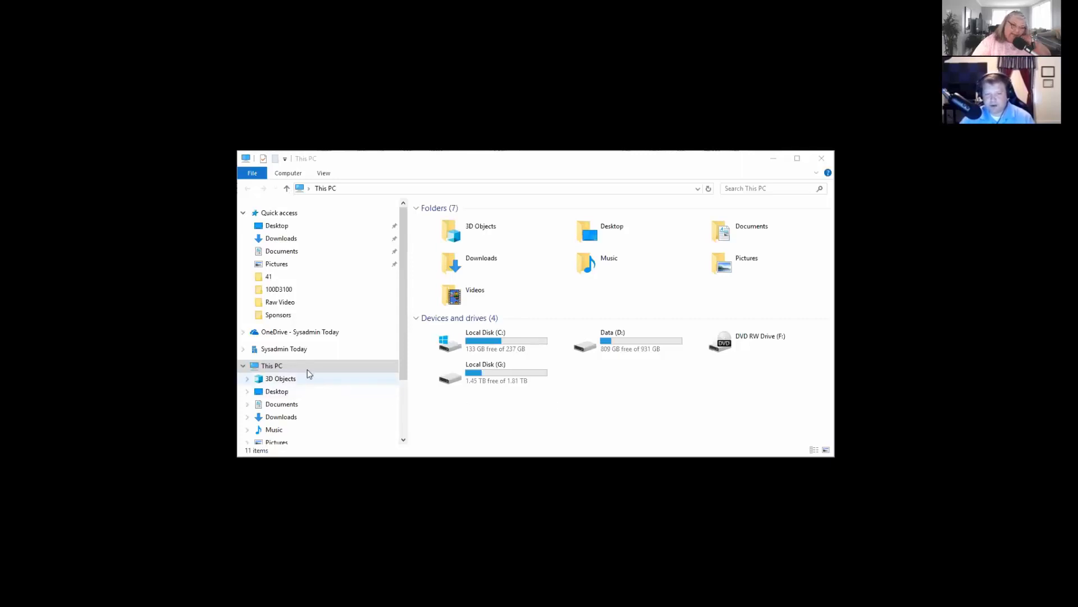
# In File Explorer, open the synced Sysadmin Today Home Page - Accounting Documents folder, widen the Name column and briefly select all its items.
pyautogui.click(283, 350)
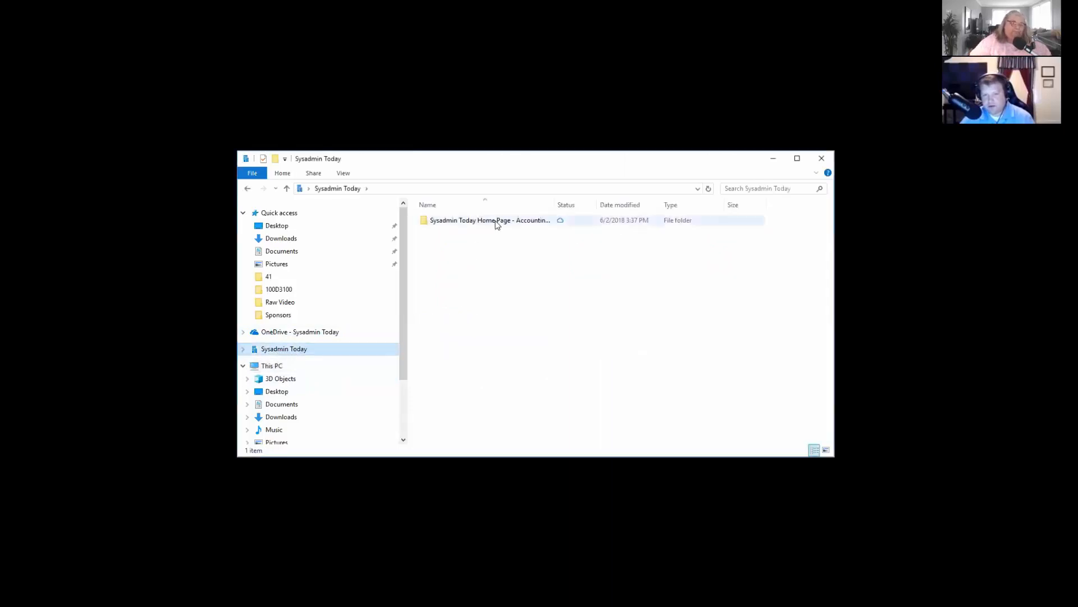
pyautogui.moveTo(555, 206); pyautogui.dragTo(616, 199)
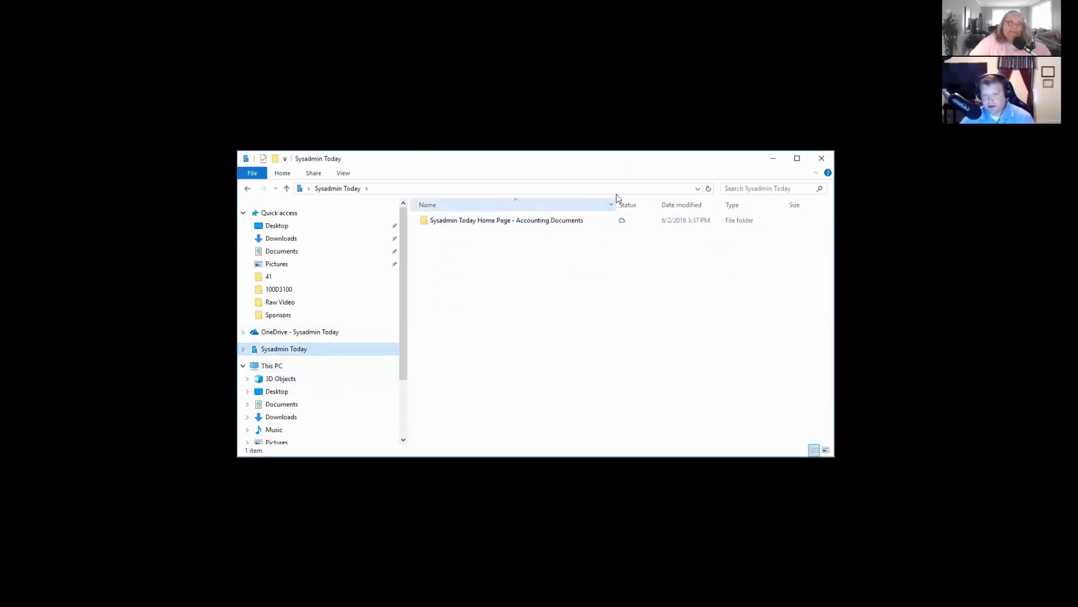
pyautogui.doubleClick(497, 225)
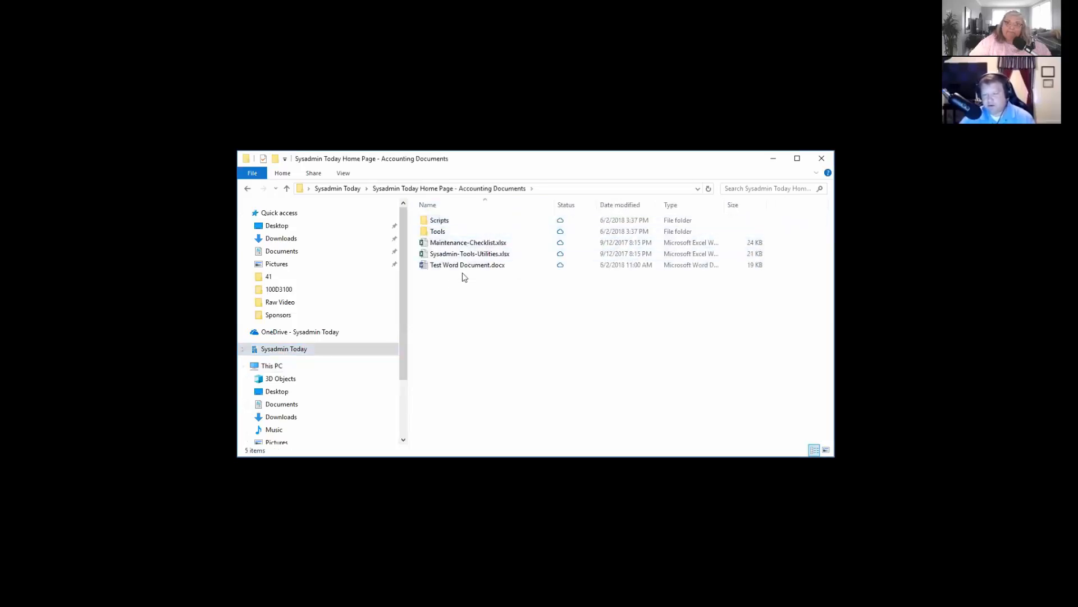
pyautogui.moveTo(523, 303); pyautogui.dragTo(431, 212)
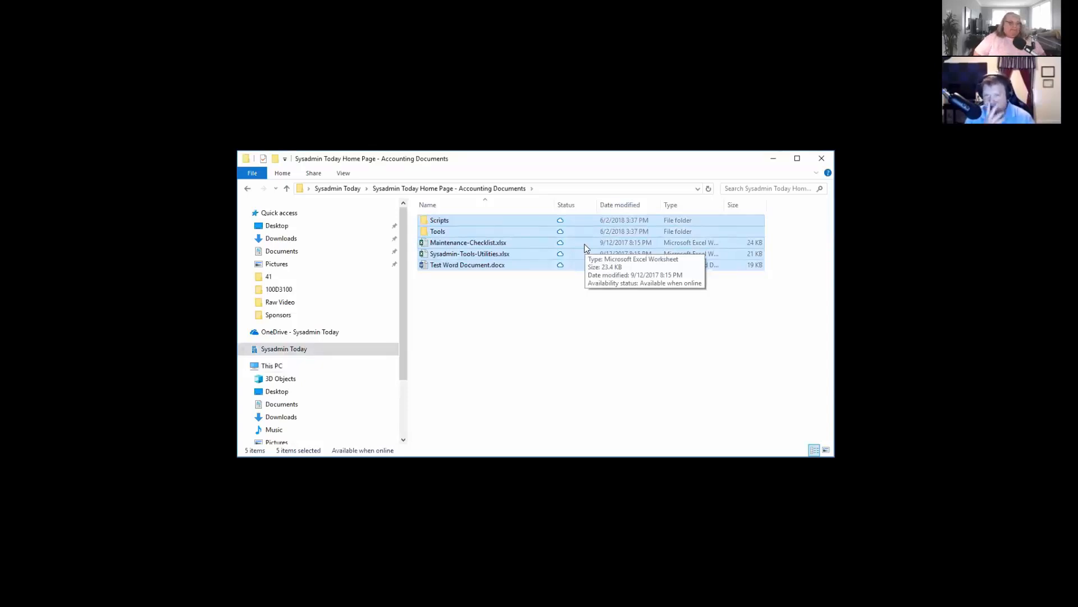
pyautogui.click(519, 337)
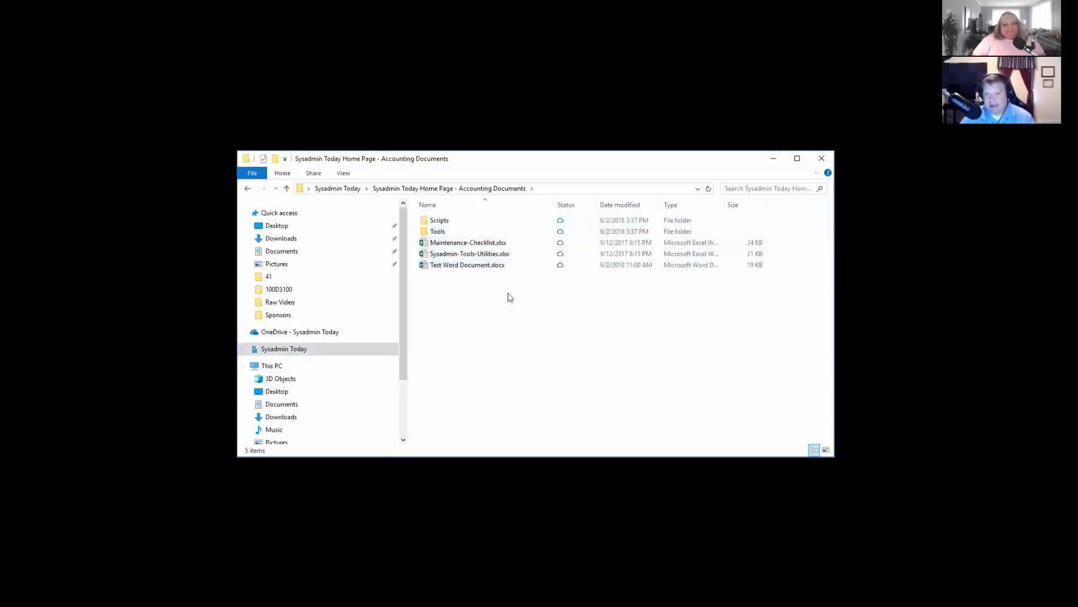
# Create a new folder named From Computer in the synced Accounting Documents folder.
pyautogui.rightClick(479, 334)
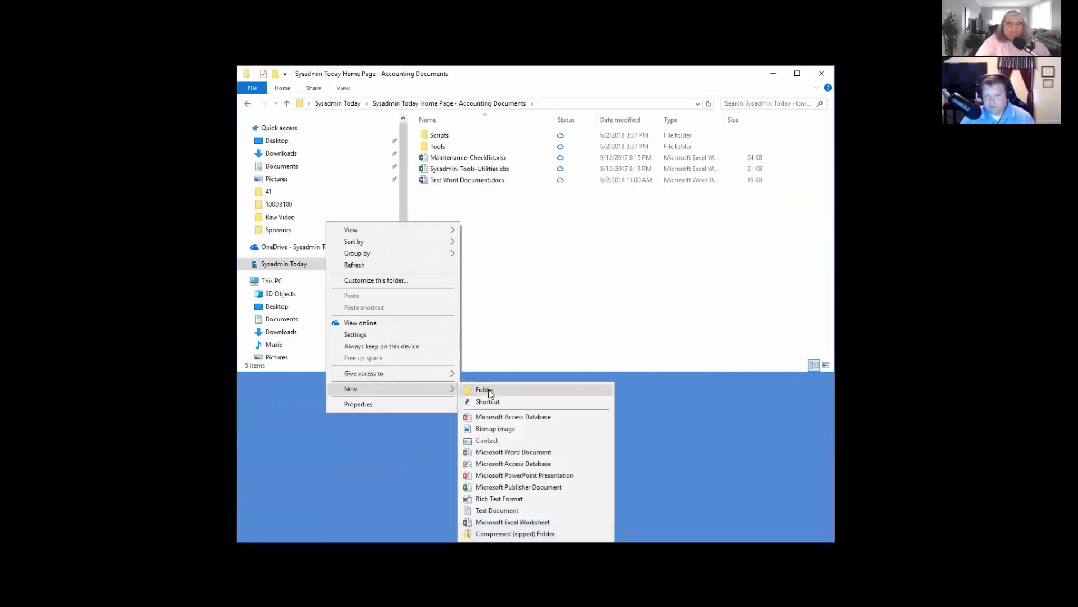
pyautogui.click(483, 458)
pyautogui.write('From')
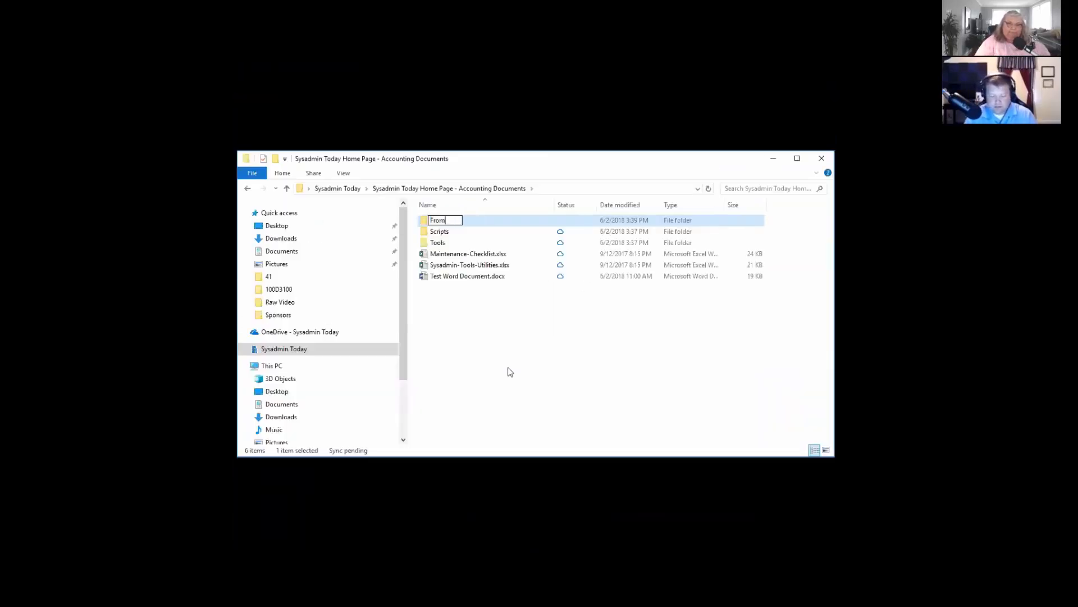
pyautogui.write(' Computer')
pyautogui.press('Return')
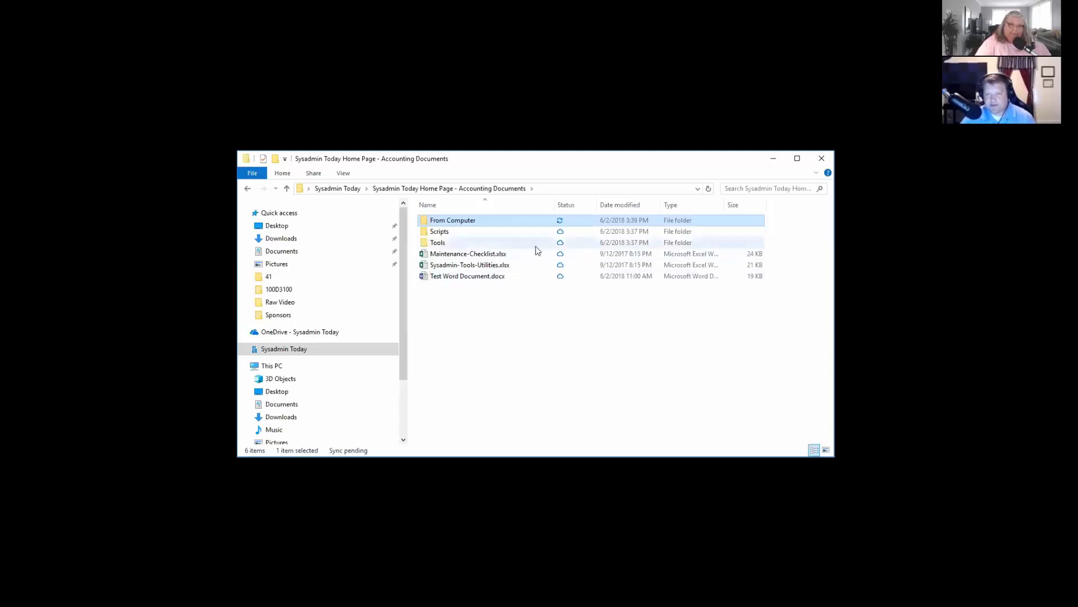
pyautogui.moveTo(563, 229)
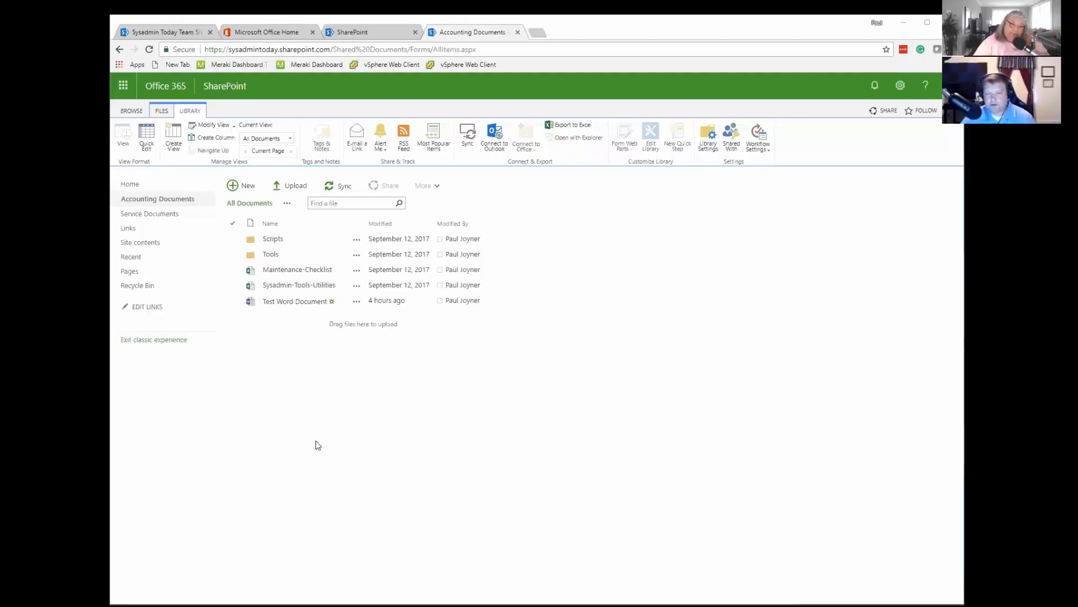
# Switch back to the browser and refresh the Accounting Documents library to check for the folder created on the computer.
pyautogui.rightClick(359, 390)
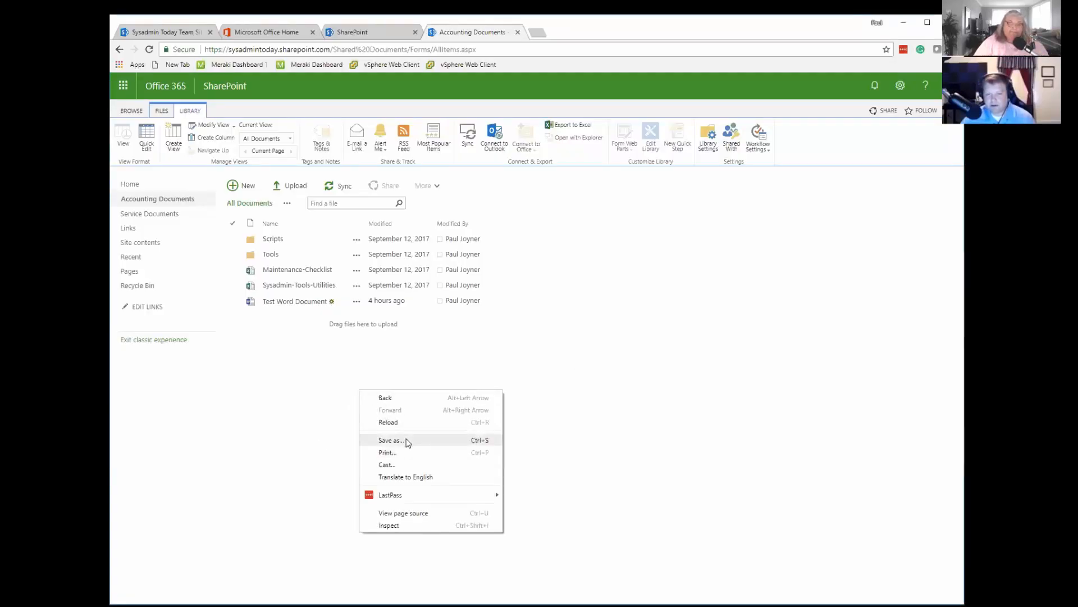
pyautogui.click(373, 368)
pyautogui.press('F5')
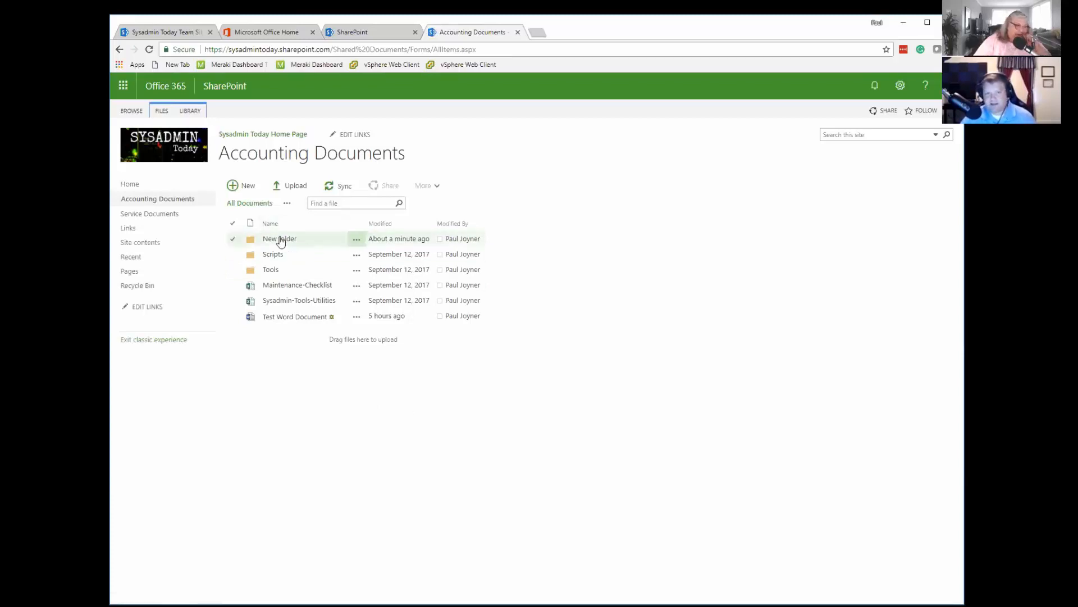
pyautogui.press('F5')
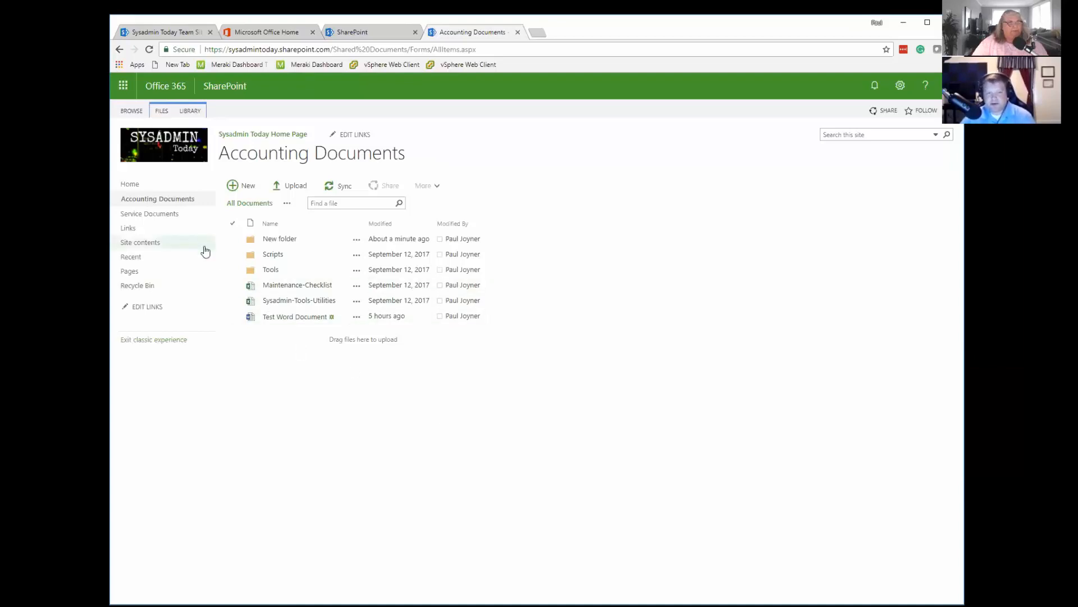
# Open the site contents, look through the apps that can be added to the site, and return to the Sysadmin Today Home Page.
pyautogui.click(141, 244)
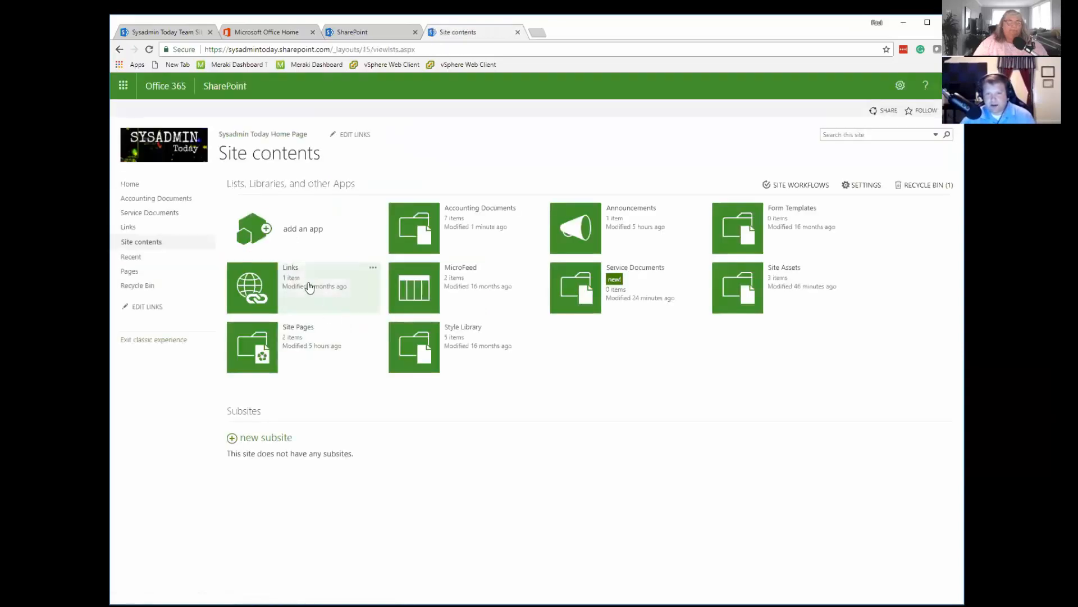
pyautogui.click(287, 233)
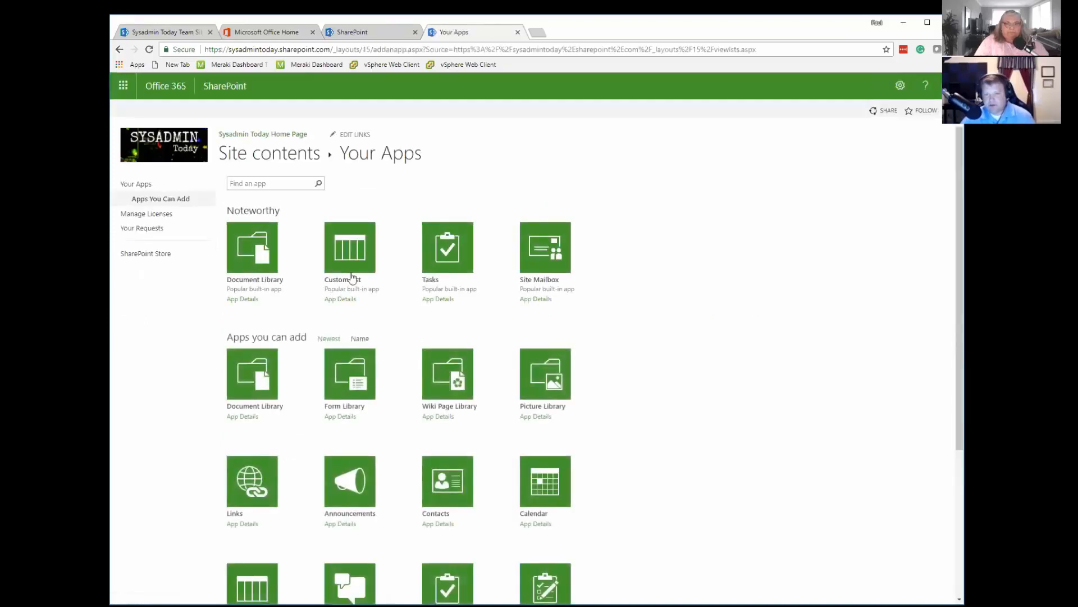
pyautogui.scroll(-2, 479, 422)
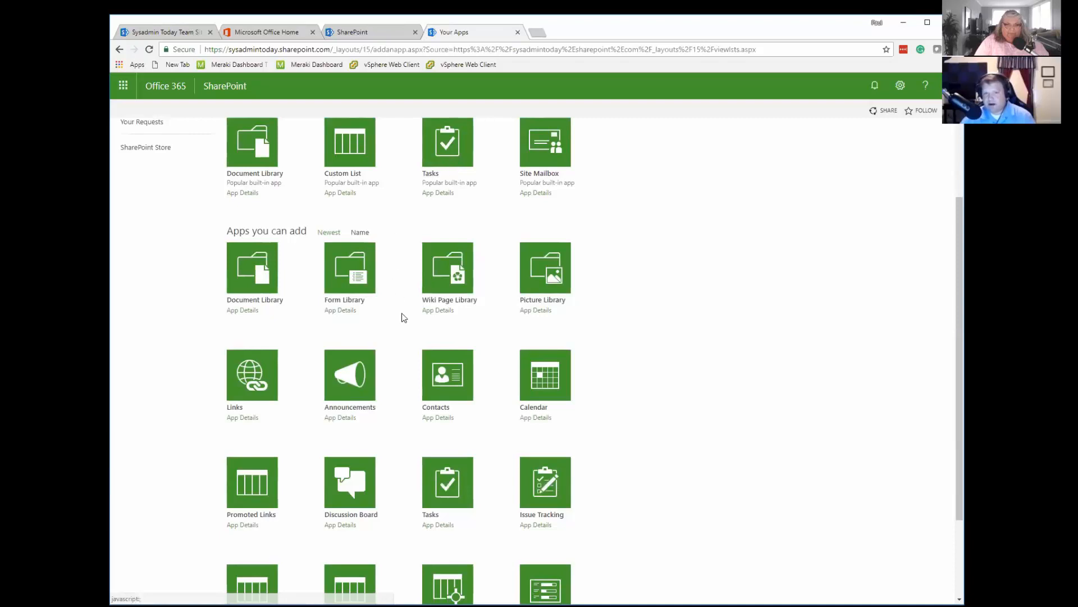
pyautogui.scroll(-1, 401, 310)
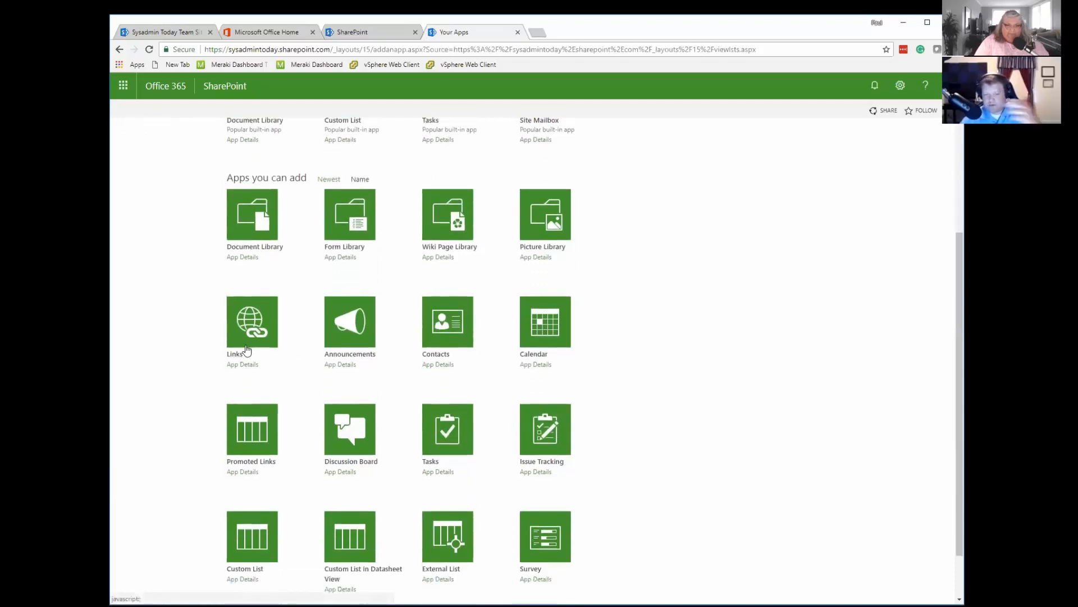
pyautogui.scroll(-1, 251, 366)
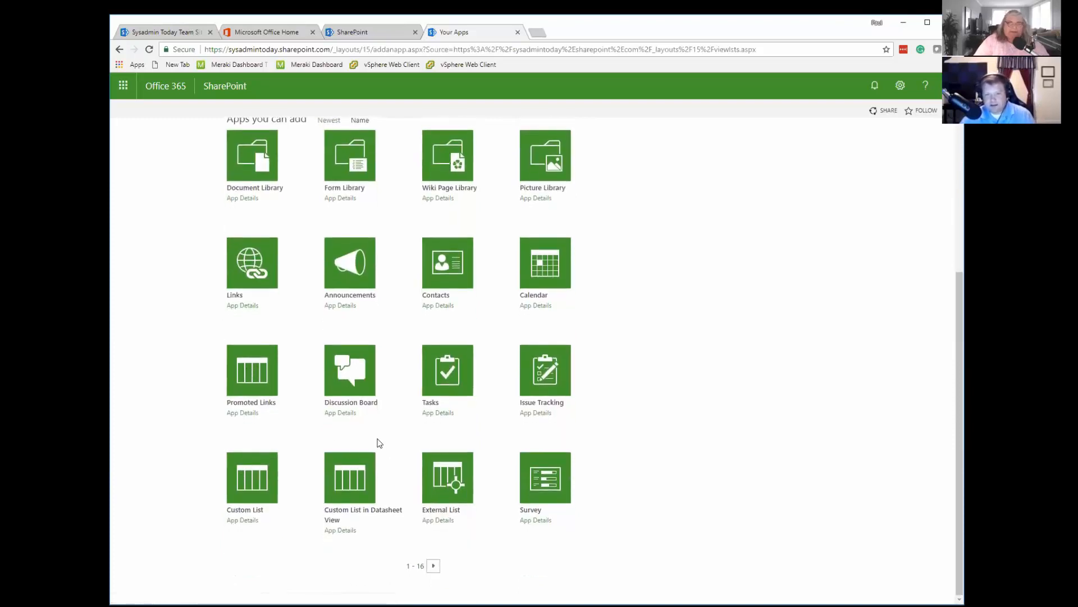
pyautogui.scroll(4, 371, 312)
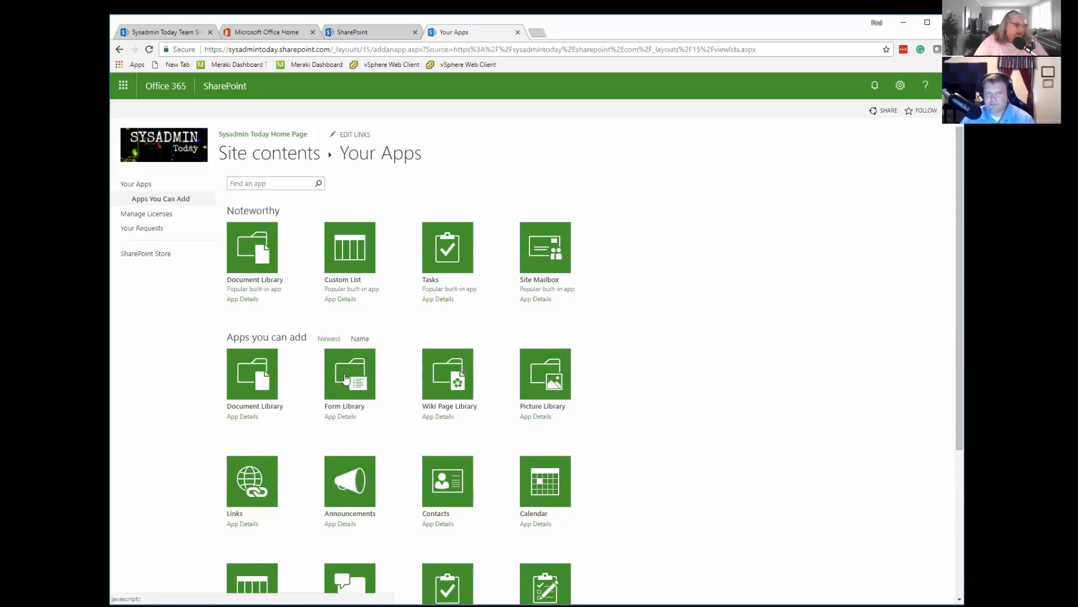
pyautogui.click(272, 138)
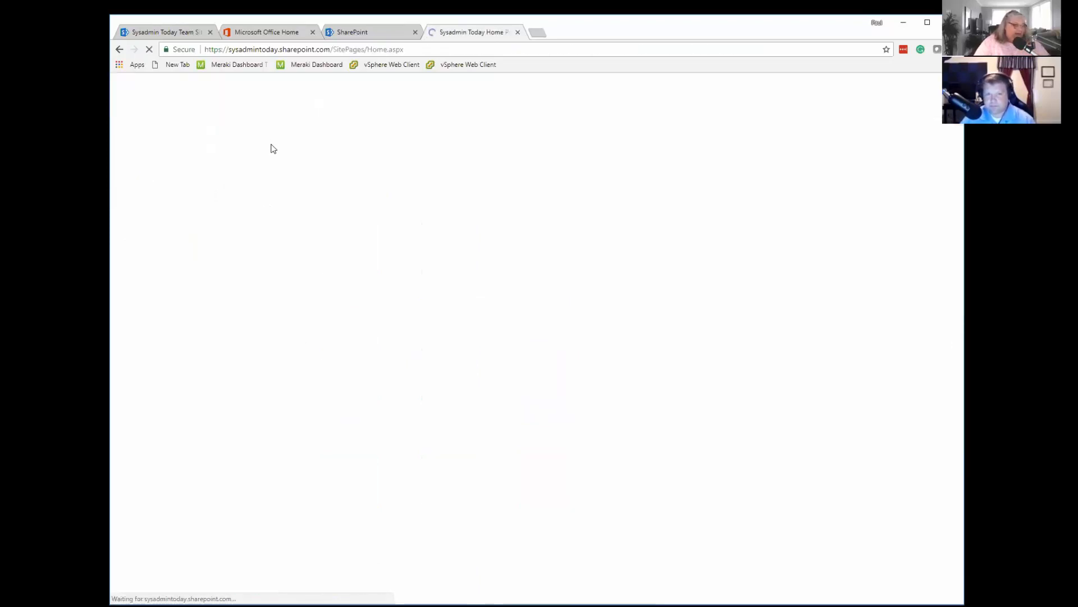
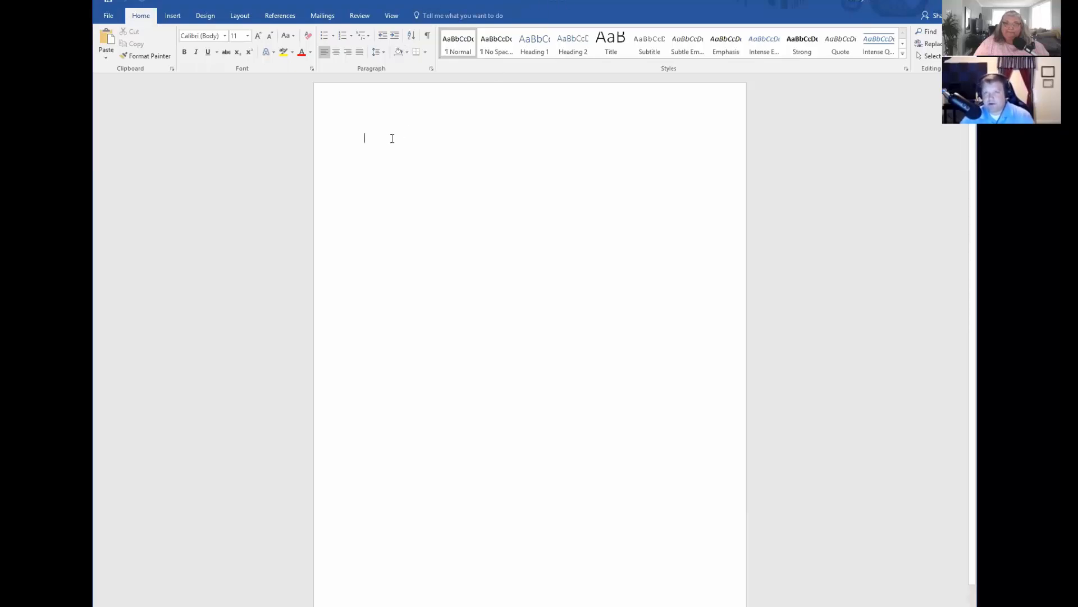
# In Word, enter "This is a new document" in the blank document and start saving a copy to the Sysadmin Today SharePoint site.
pyautogui.write('This is a n')
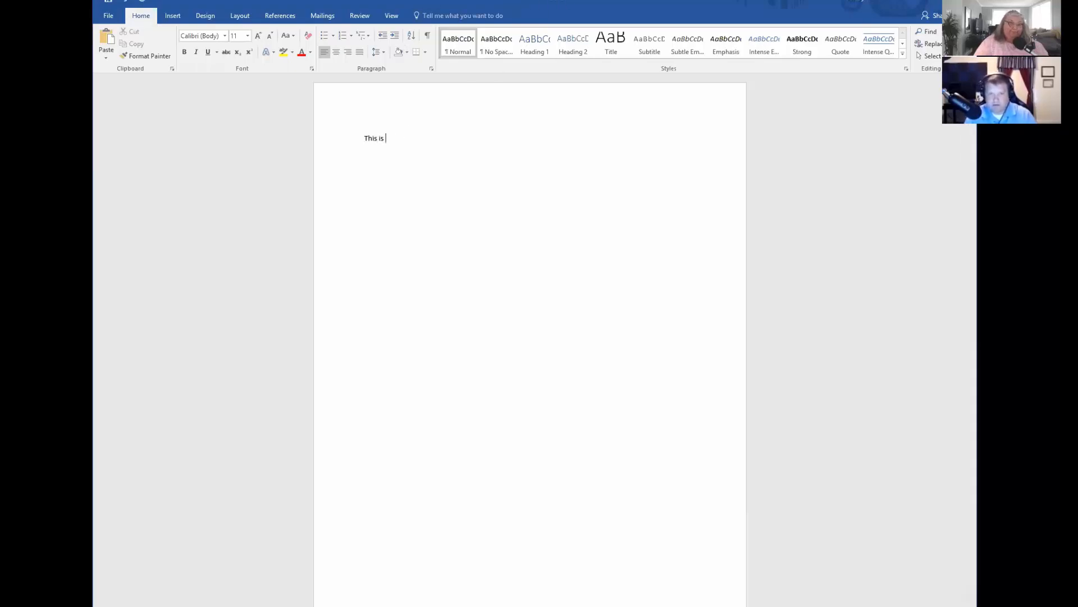
pyautogui.write('ocument')
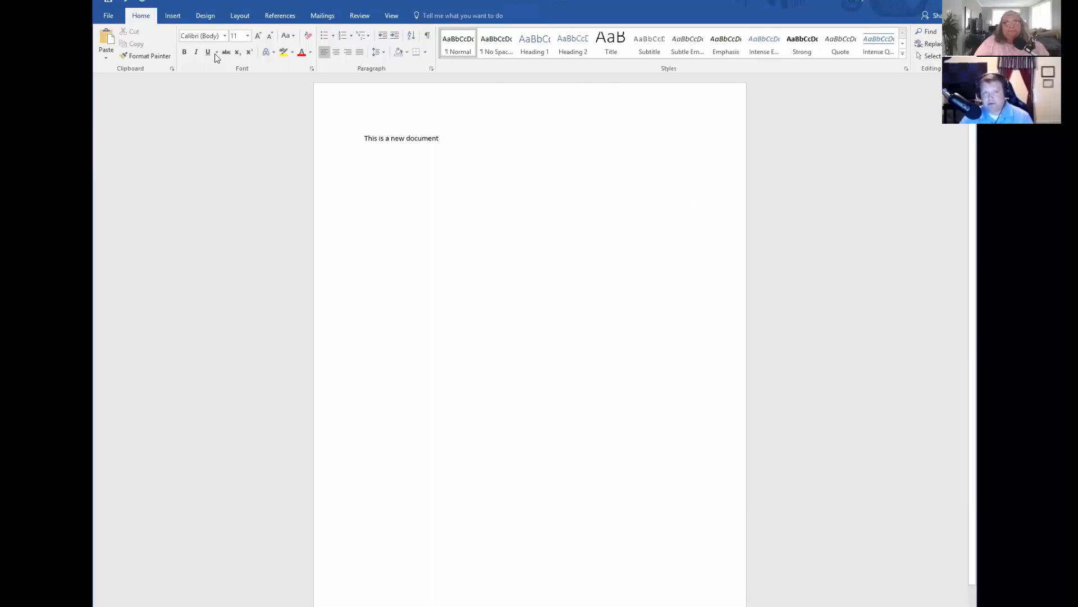
pyautogui.click(109, 15)
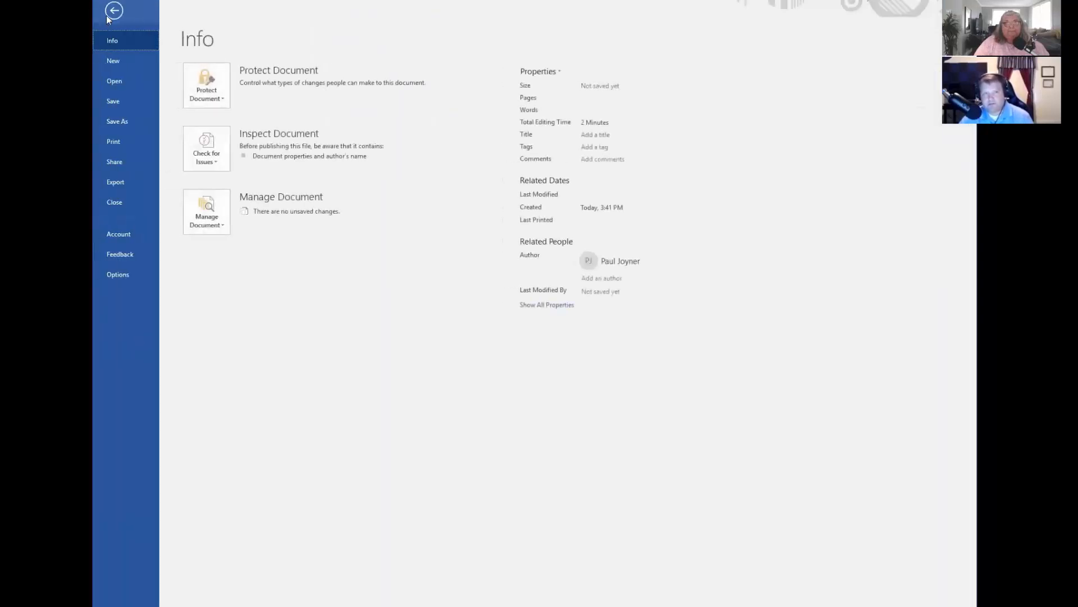
pyautogui.click(120, 123)
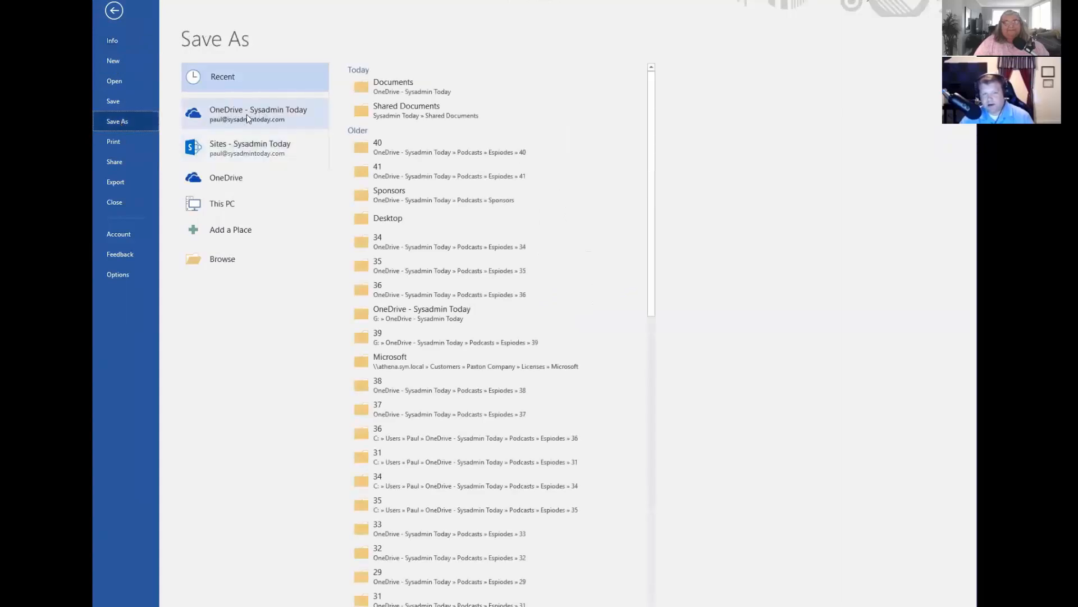
pyautogui.click(234, 152)
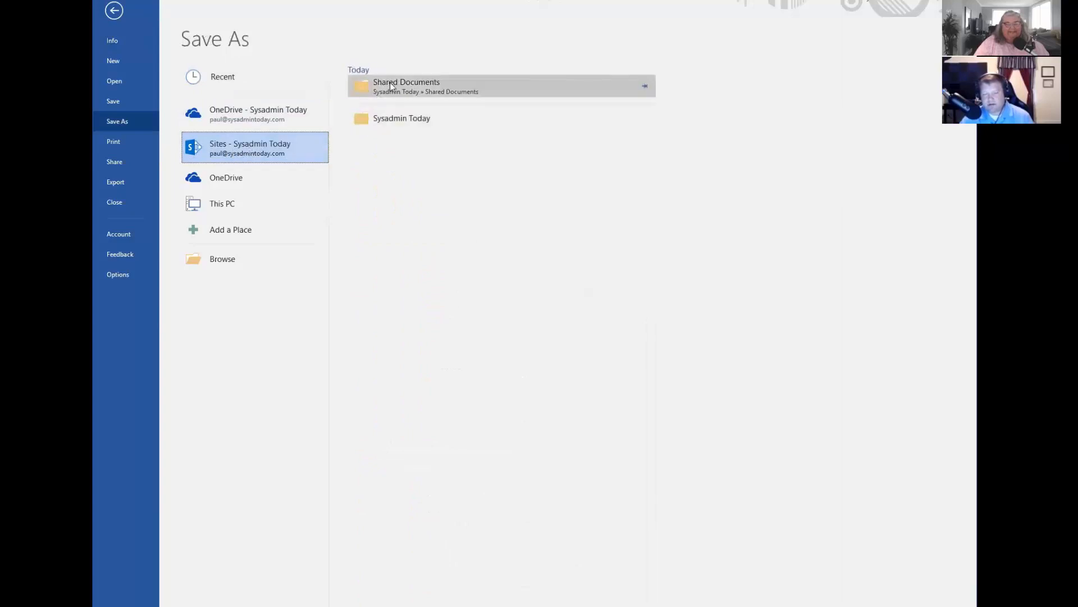
pyautogui.click(387, 124)
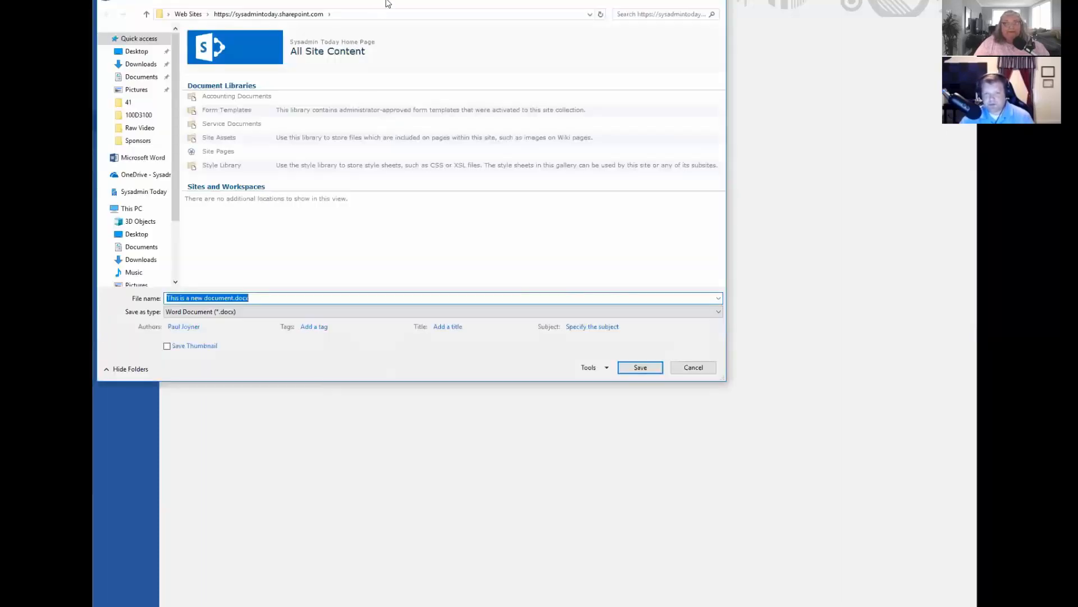
# Save the document as This is a new document.docx in the site's Accounting Documents library.
pyautogui.moveTo(386, 2); pyautogui.dragTo(740, 119)
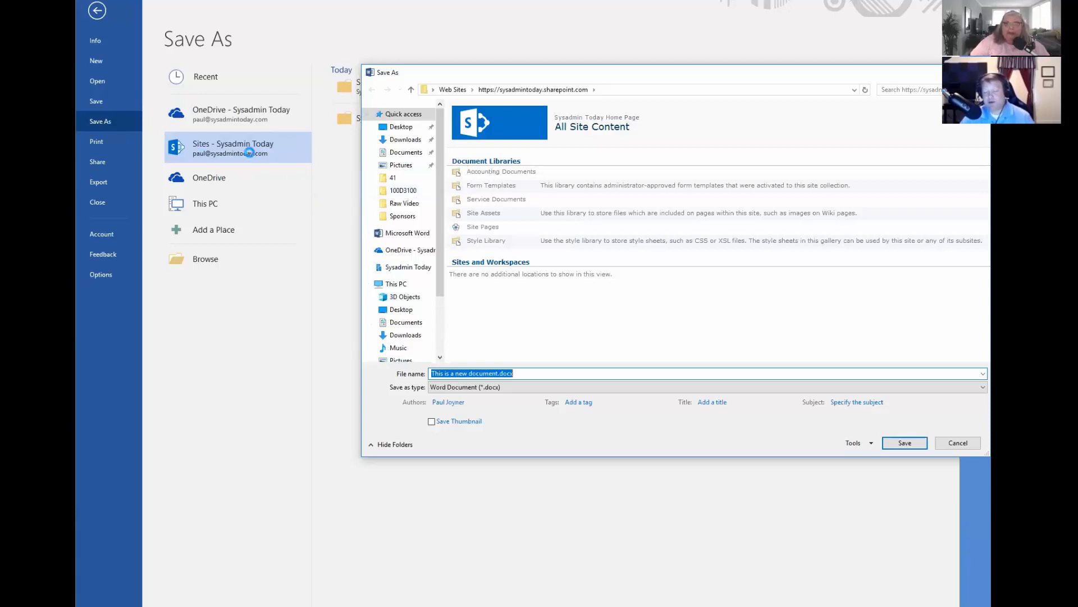
pyautogui.click(493, 174)
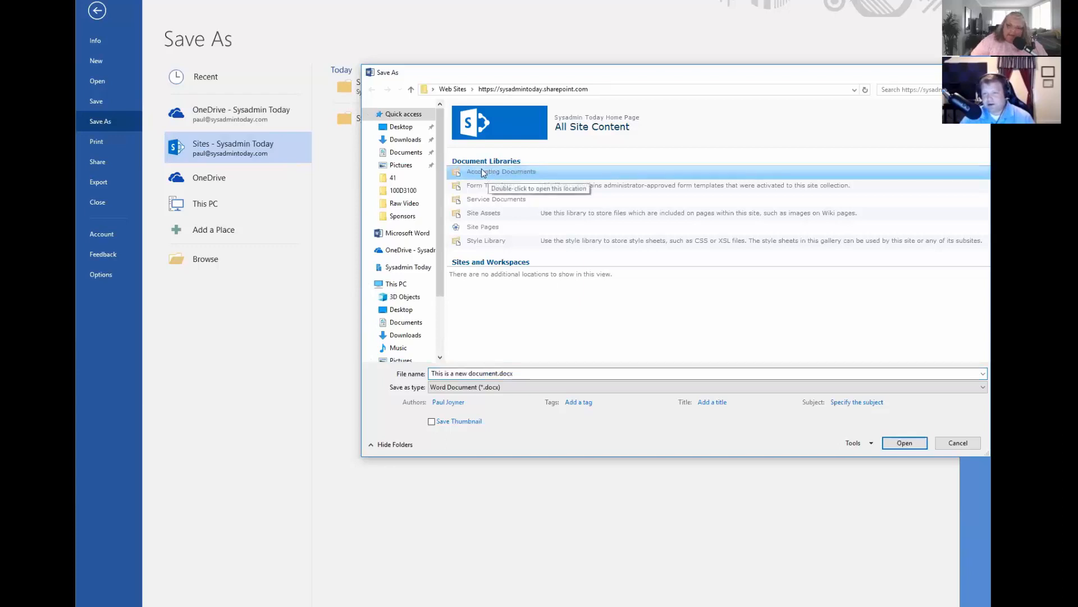
pyautogui.doubleClick(481, 172)
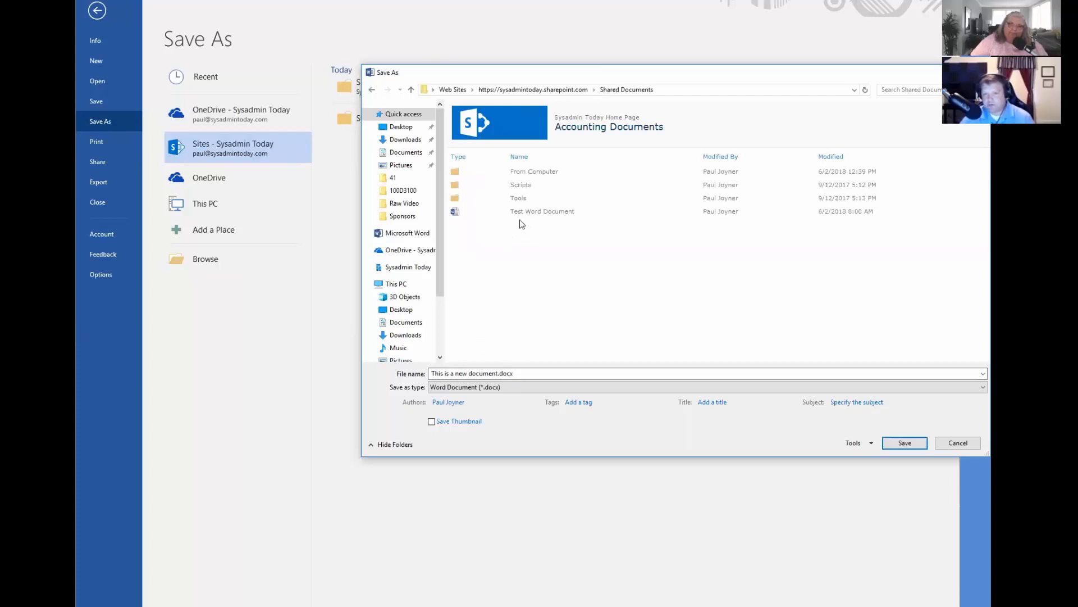
pyautogui.click(901, 442)
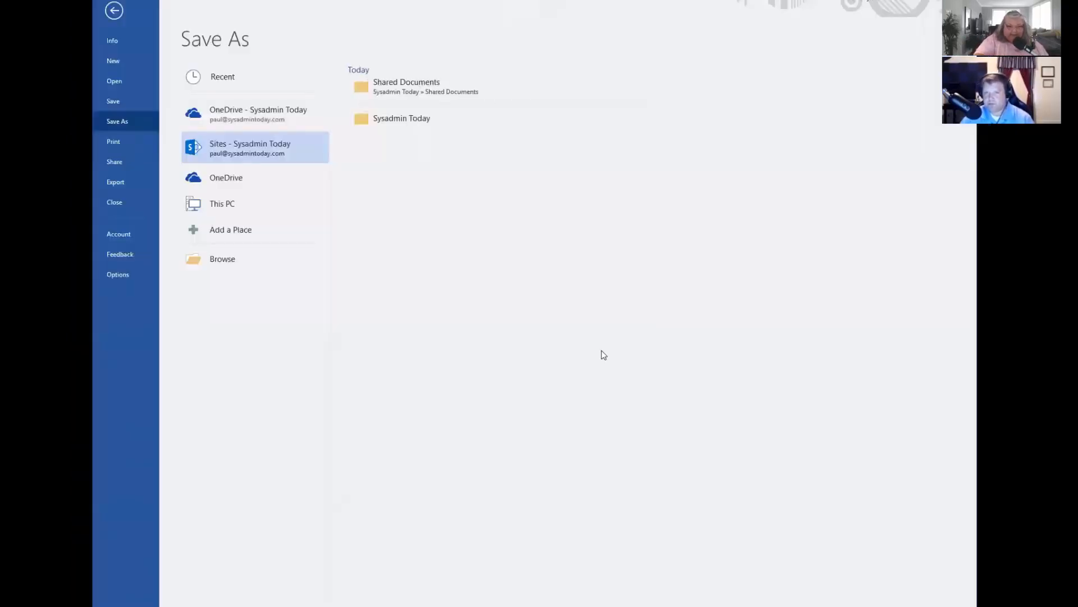
pyautogui.press('Escape')
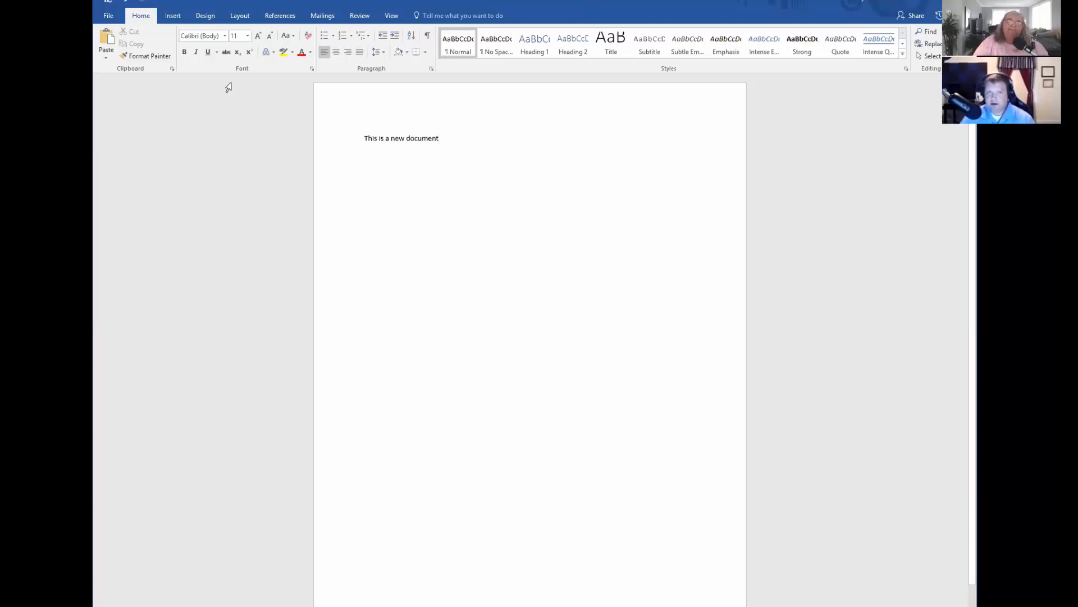
# Check the saved document's info page, then open Test Word Document from the Sysadmin Today site's Accounting Documents library.
pyautogui.click(109, 16)
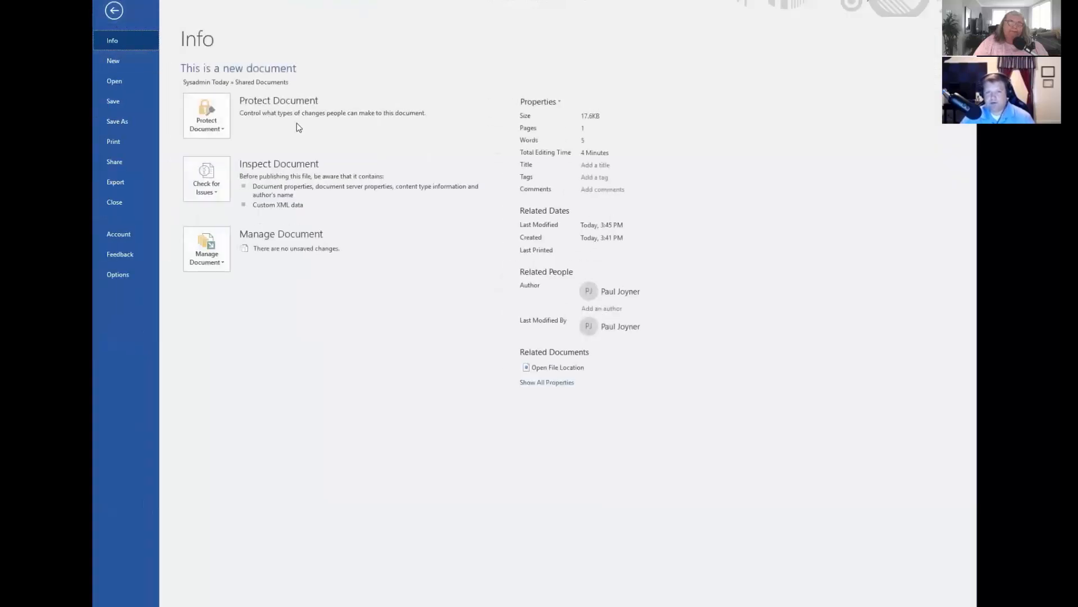
pyautogui.click(116, 12)
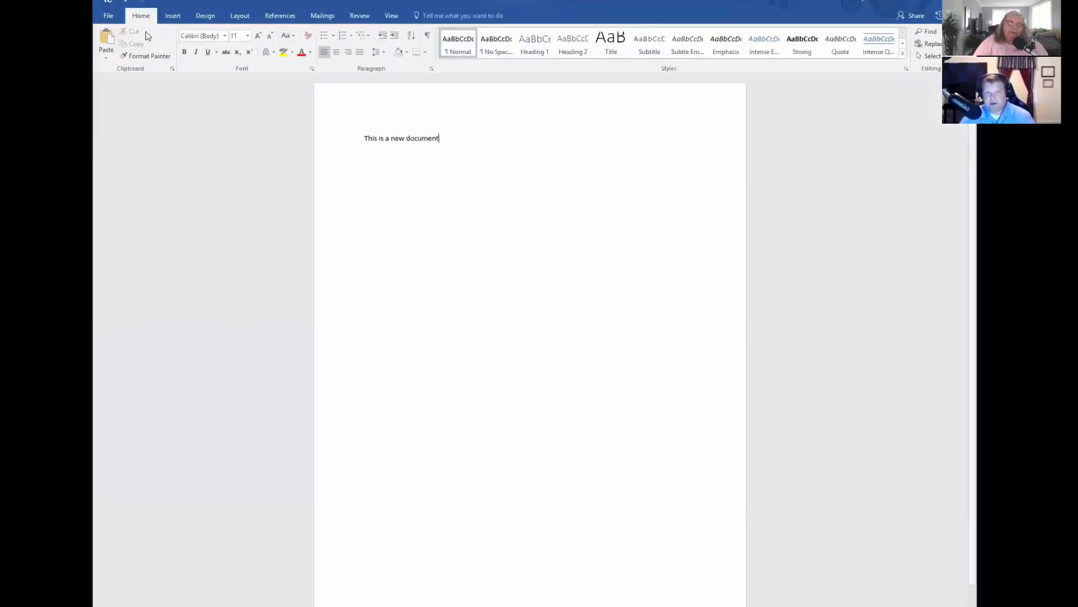
pyautogui.click(107, 16)
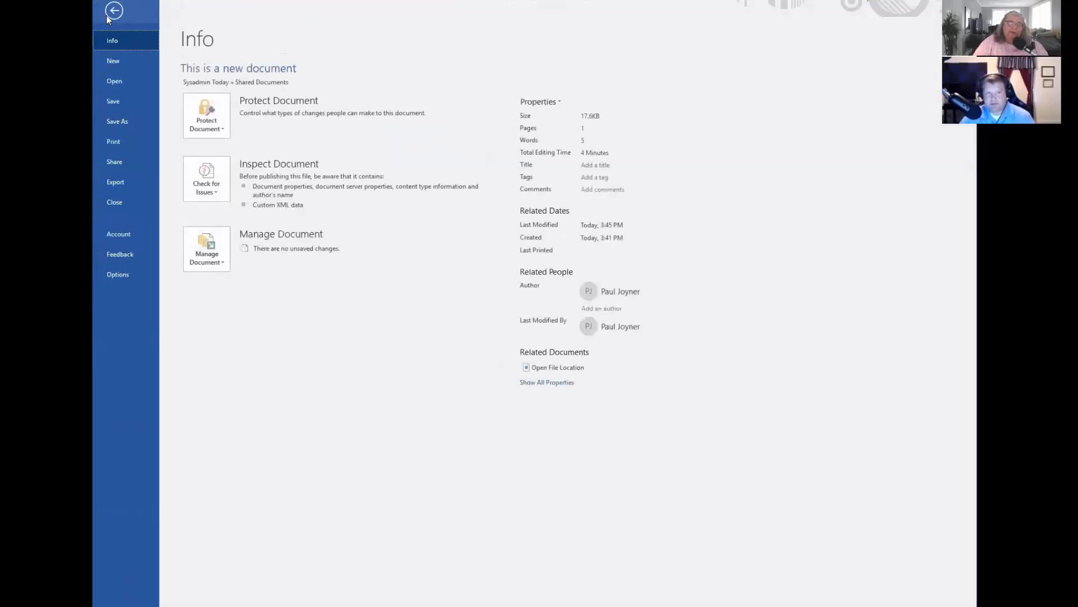
pyautogui.click(118, 82)
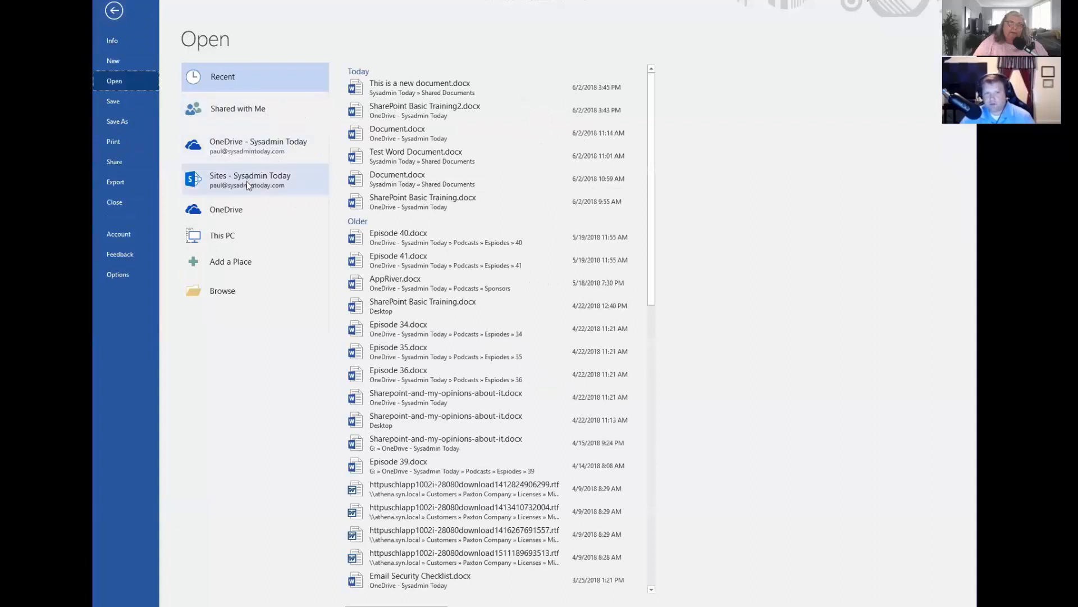
pyautogui.click(244, 181)
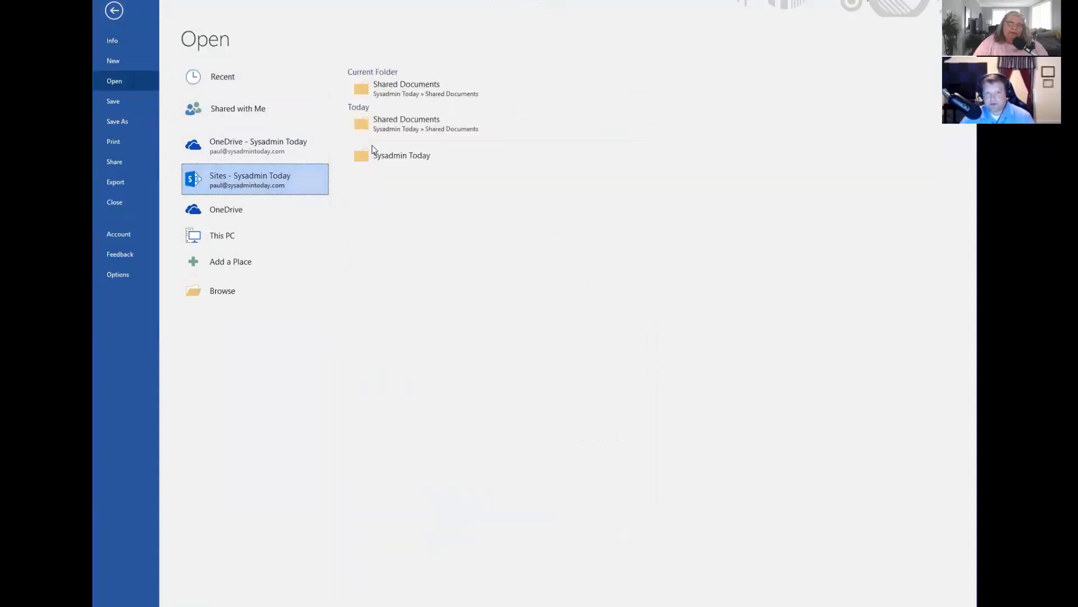
pyautogui.click(386, 158)
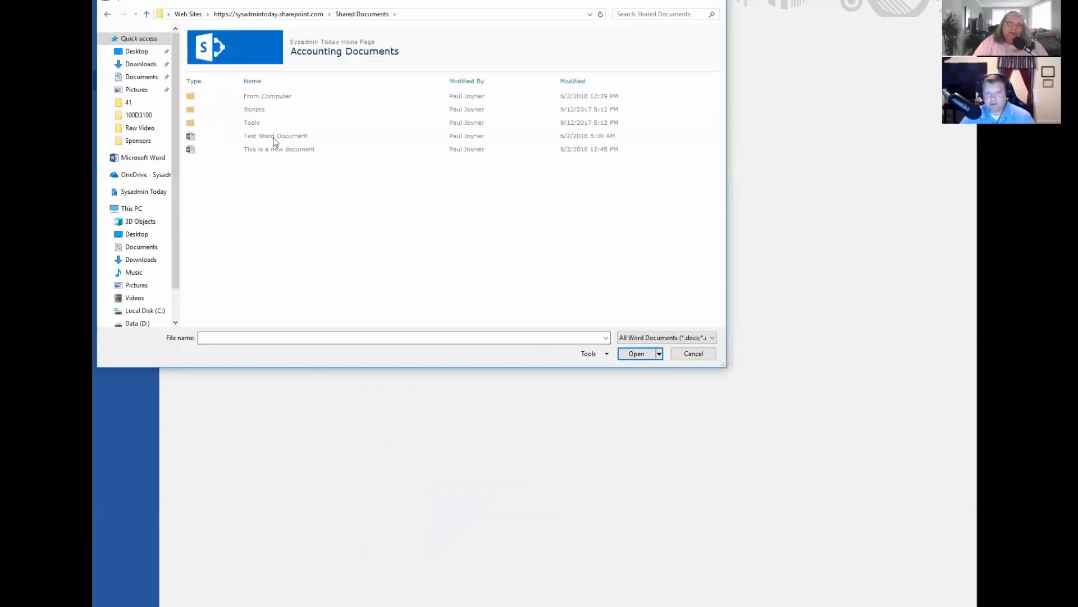
pyautogui.click(275, 136)
pyautogui.click(634, 353)
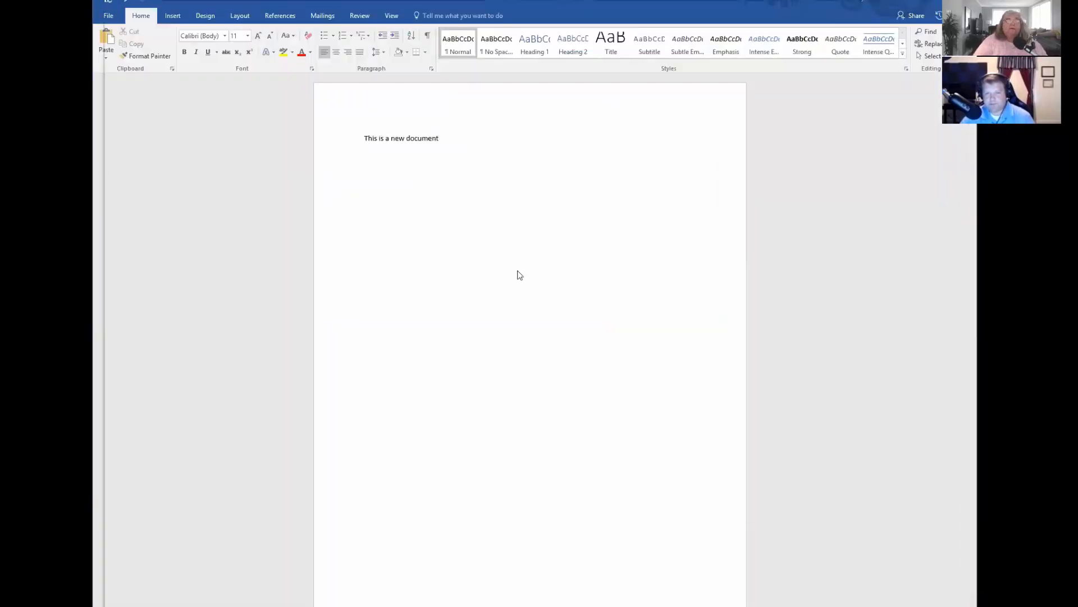